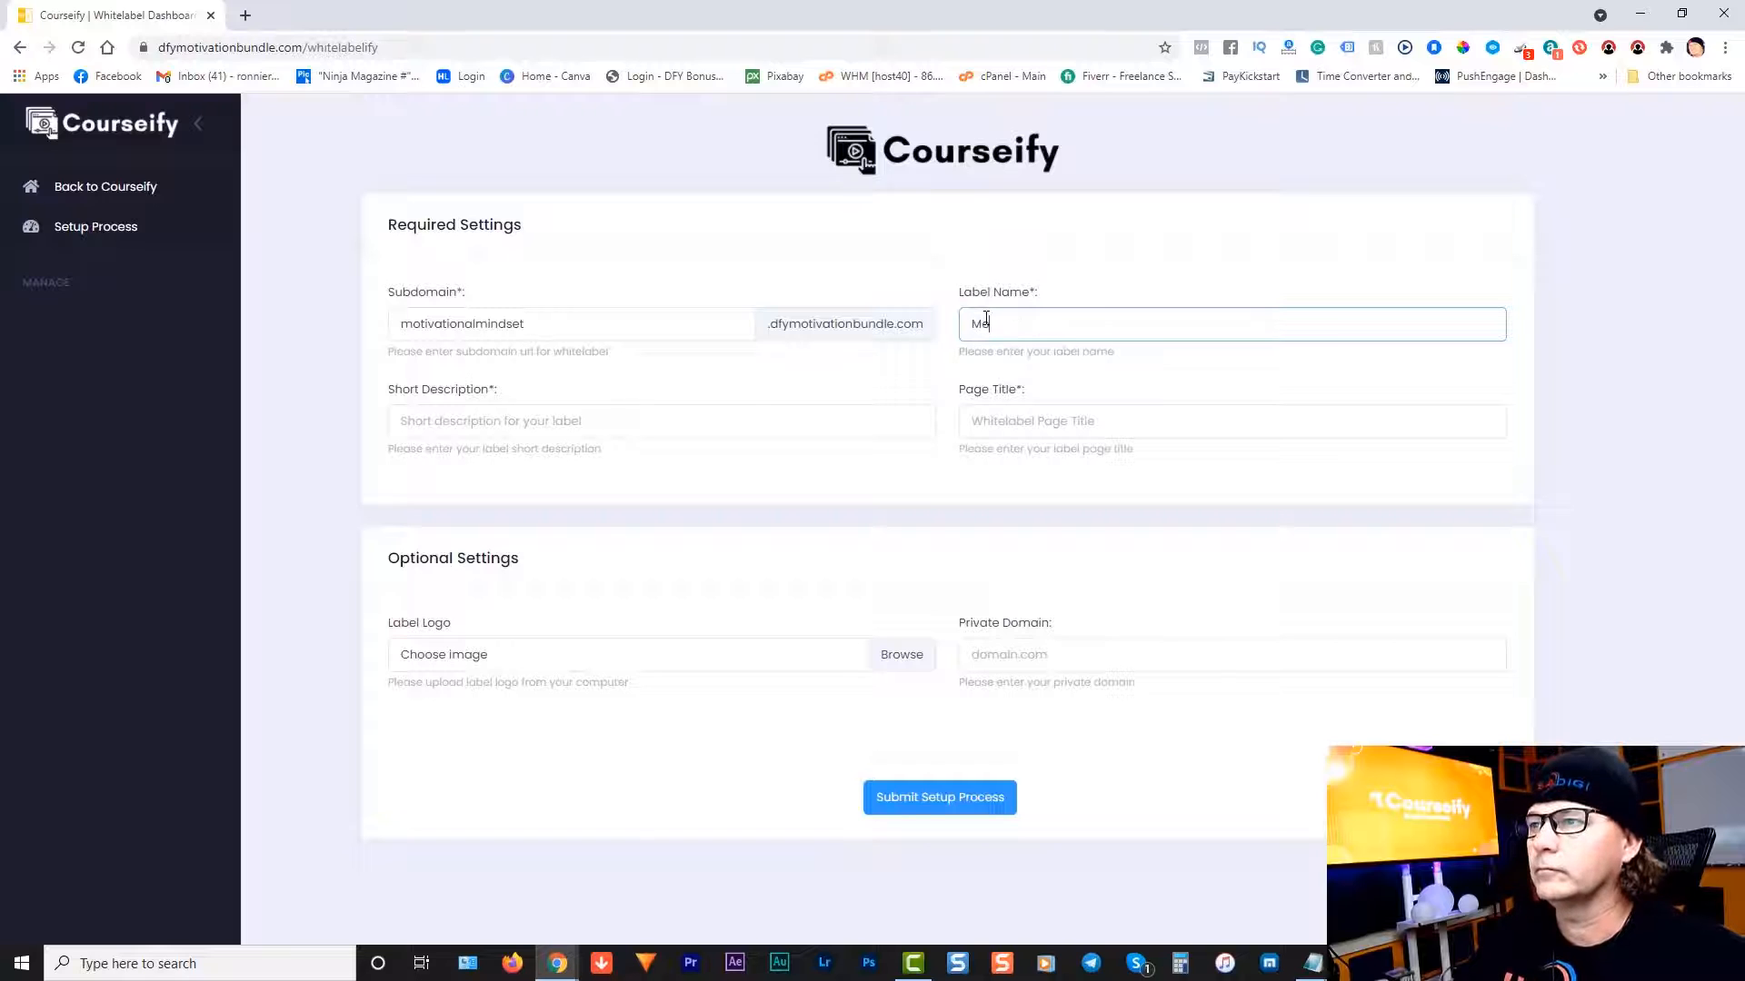
Step: Enter 'Motivational Mindset' as label name and page title, and 'Courses on Motivational Mindset Training' as short description
type("tivat")
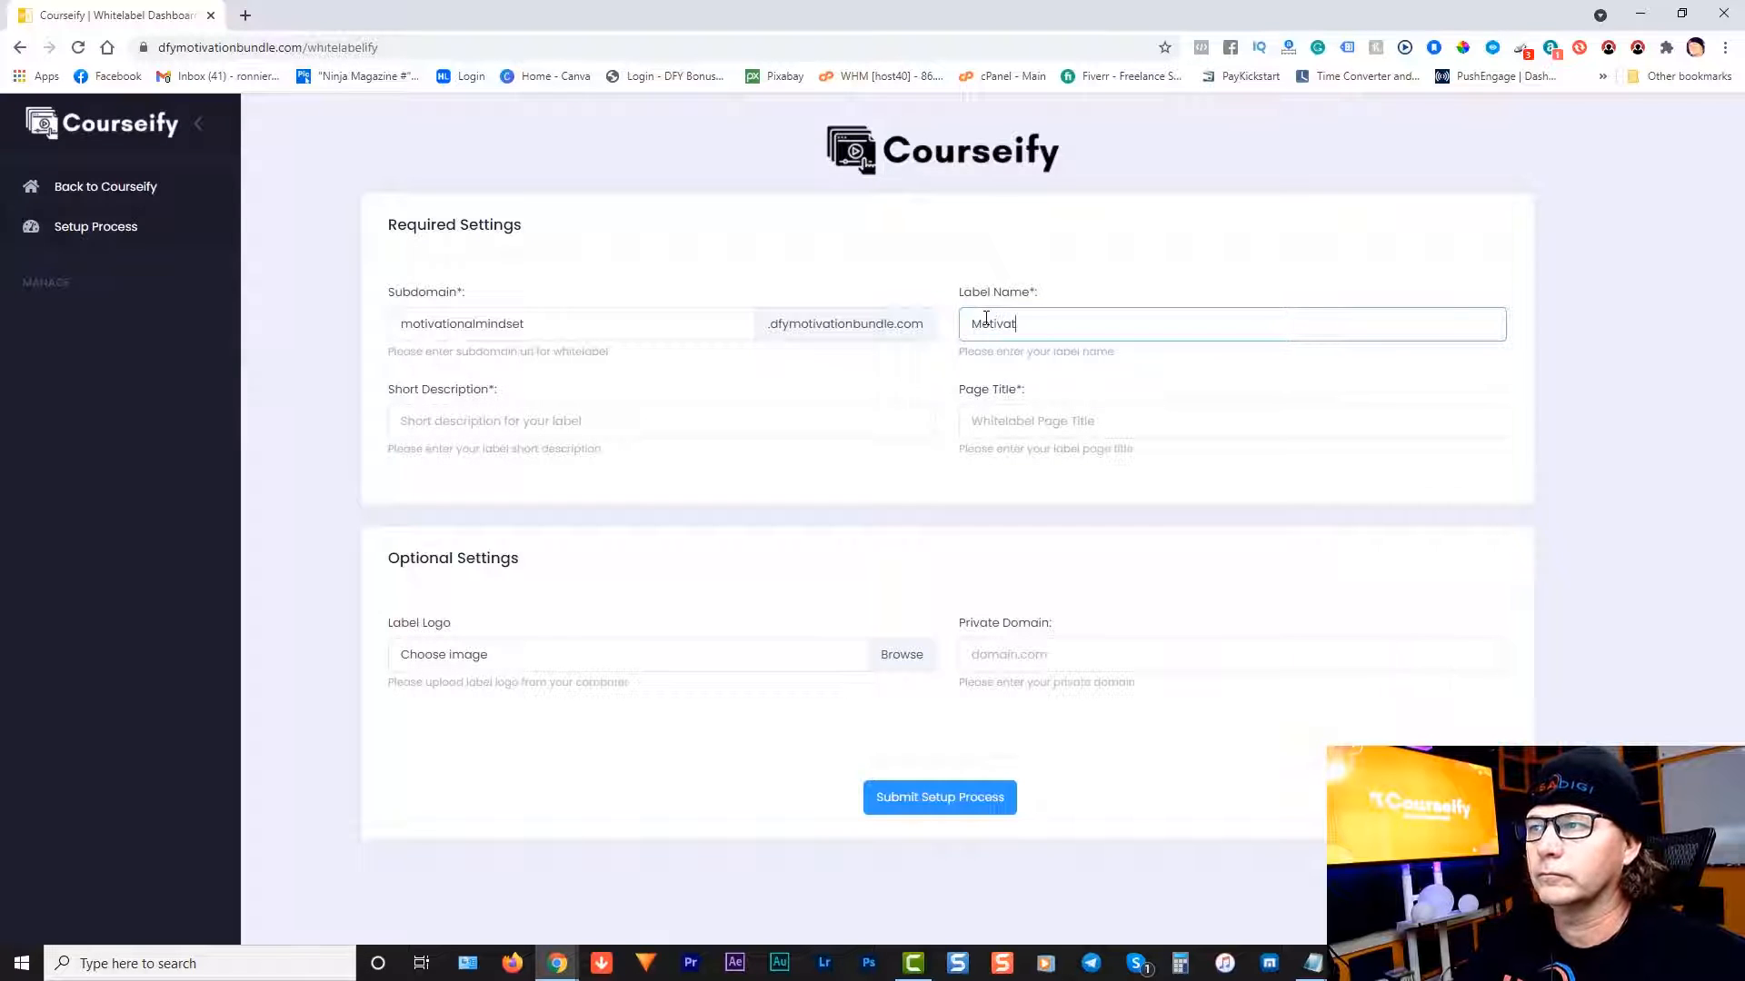
type("ional Mind")
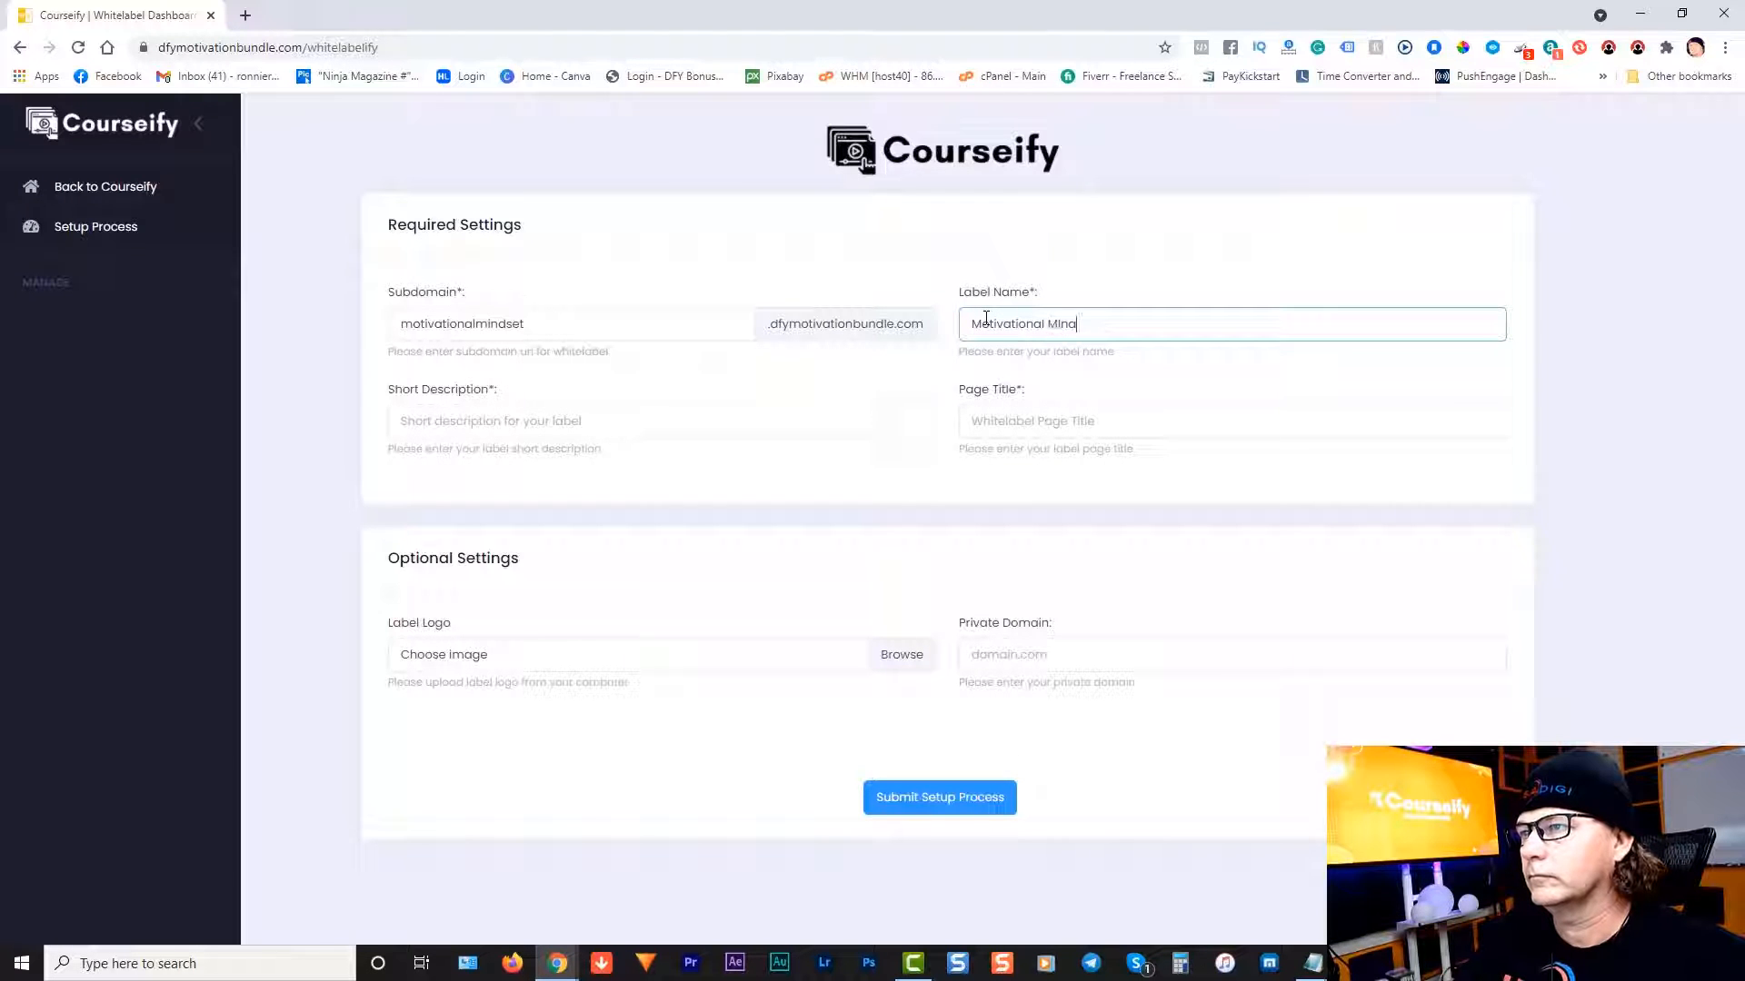
type("set")
left_click(1044, 427)
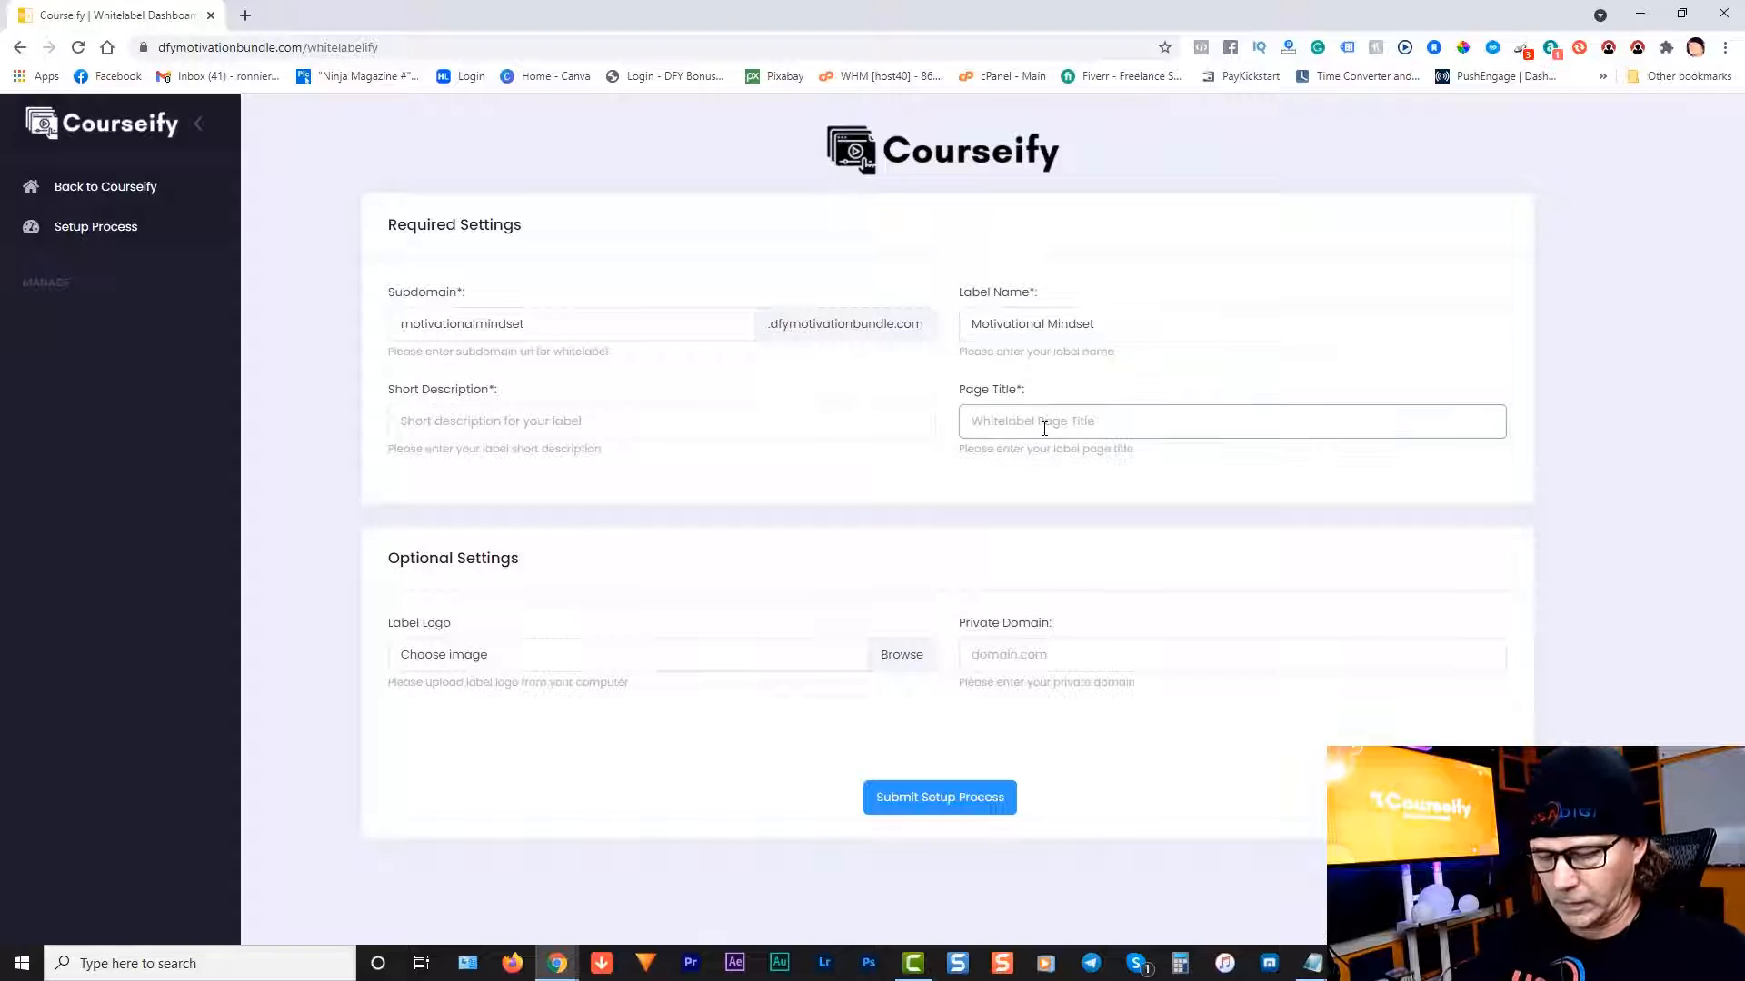
type("Motiv")
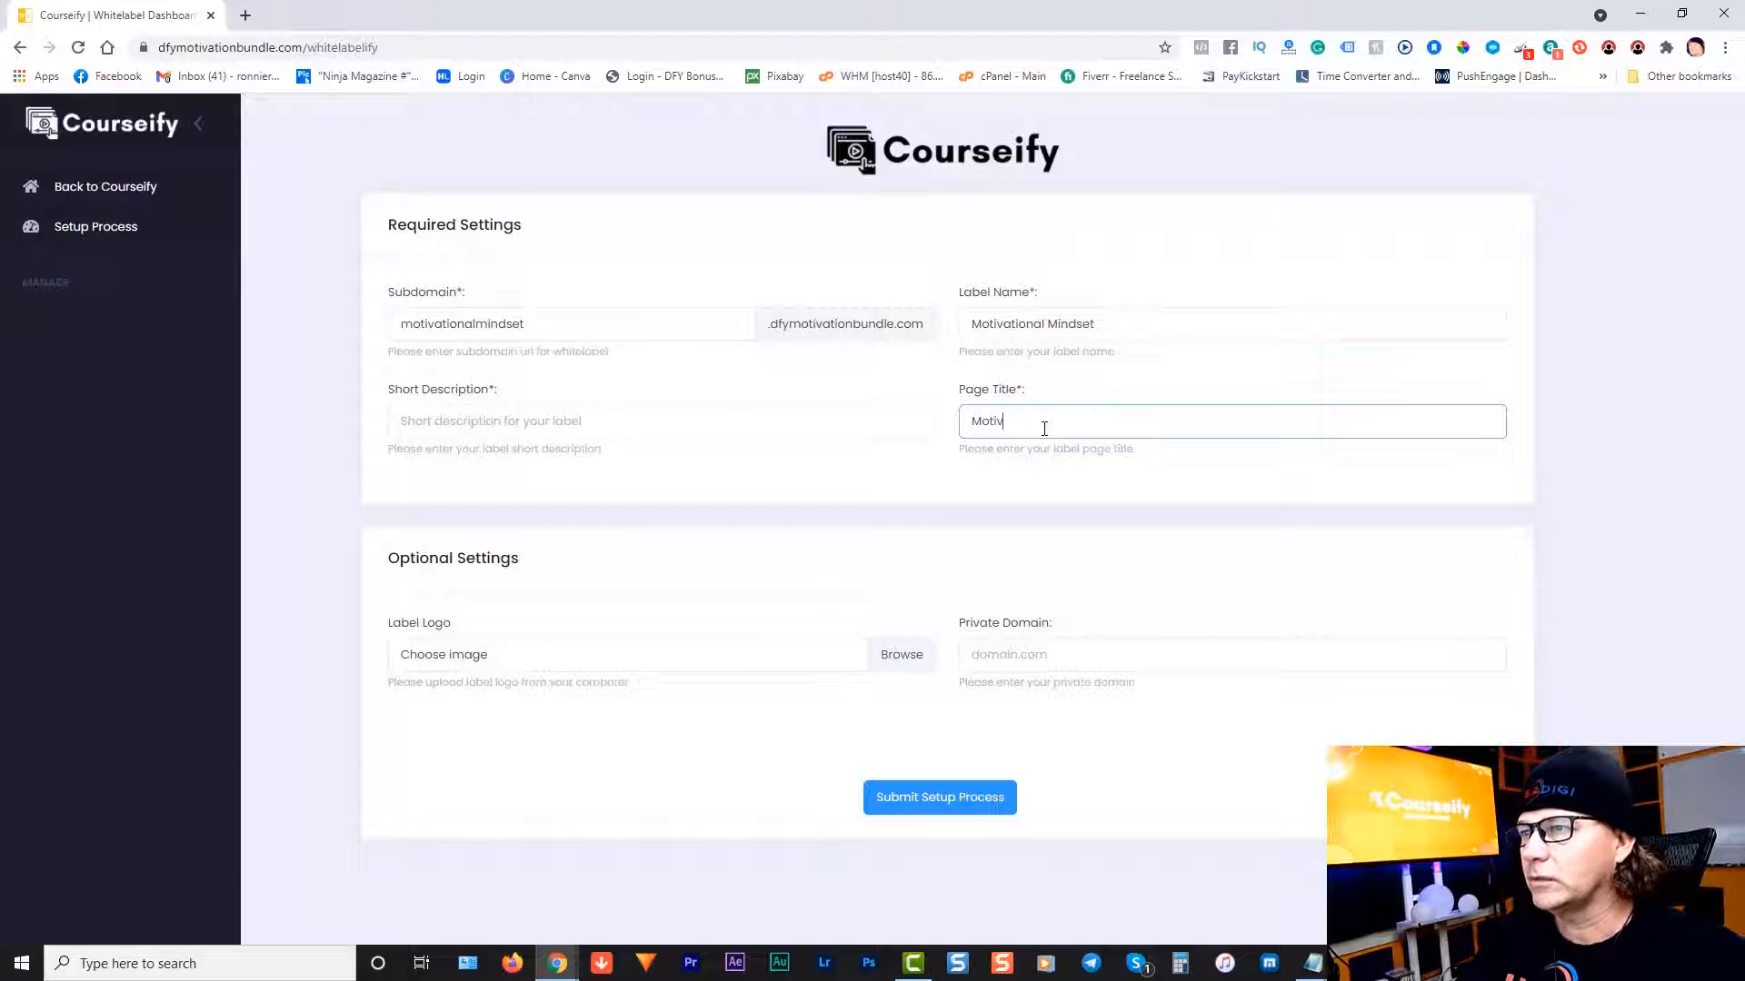
type("atio")
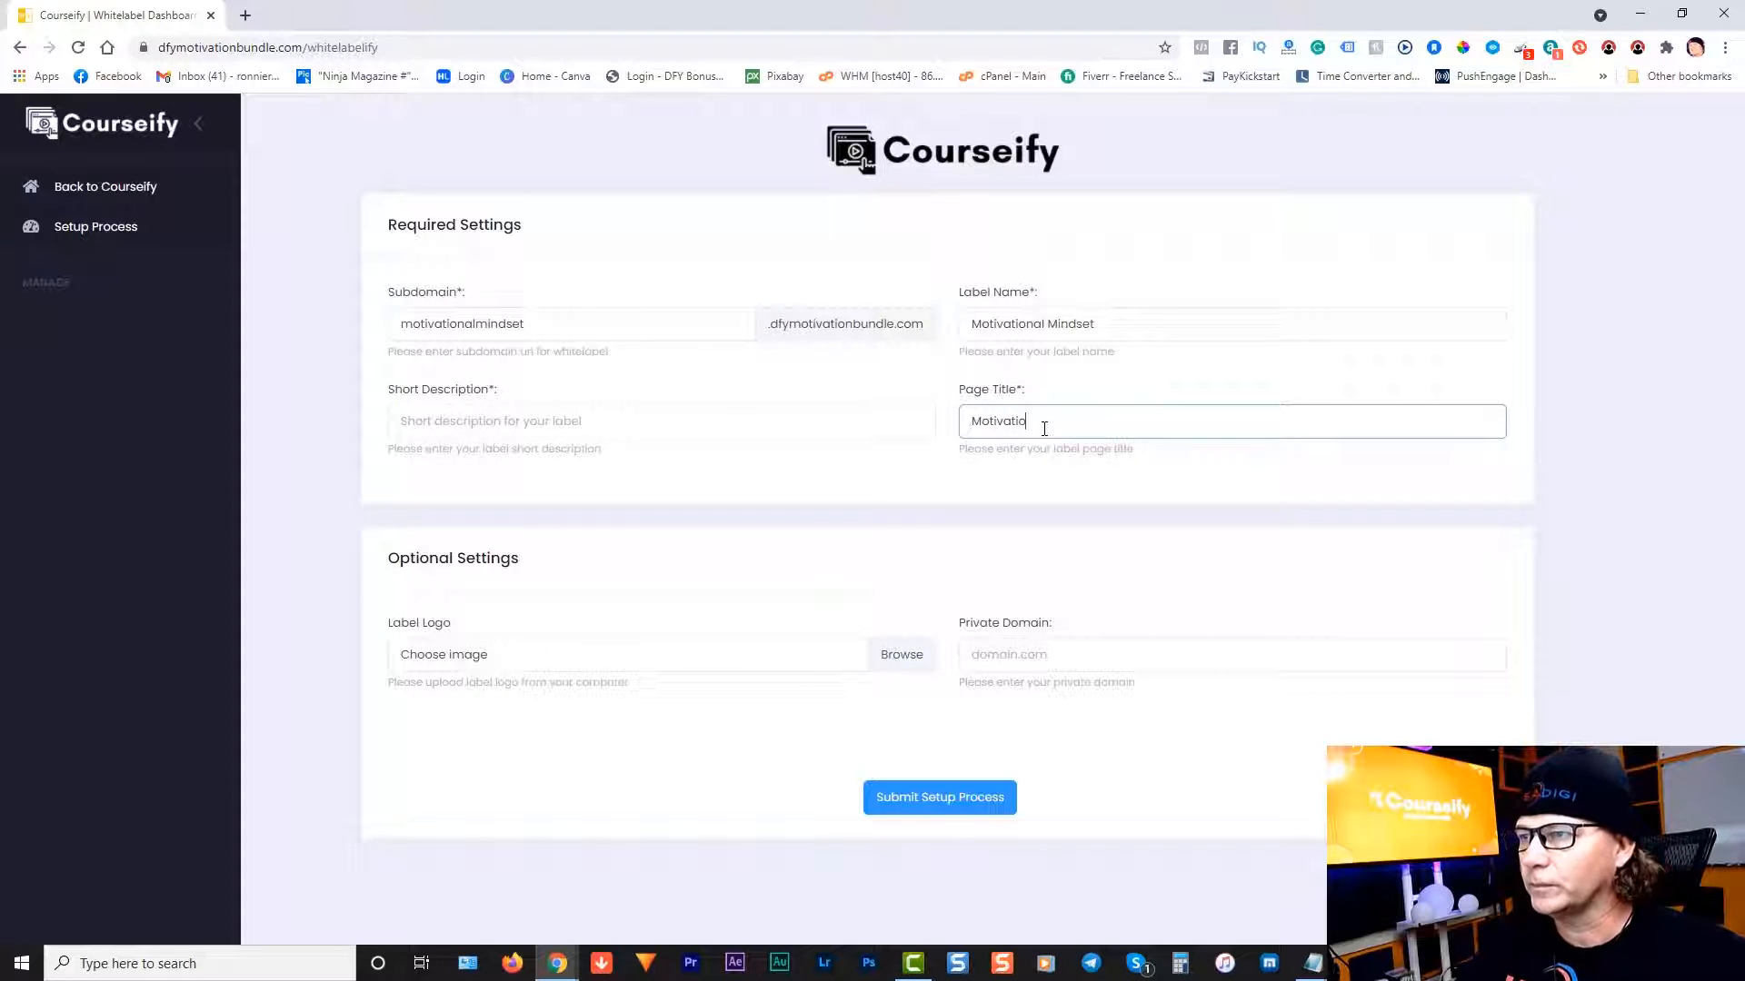
type("nal Mindset")
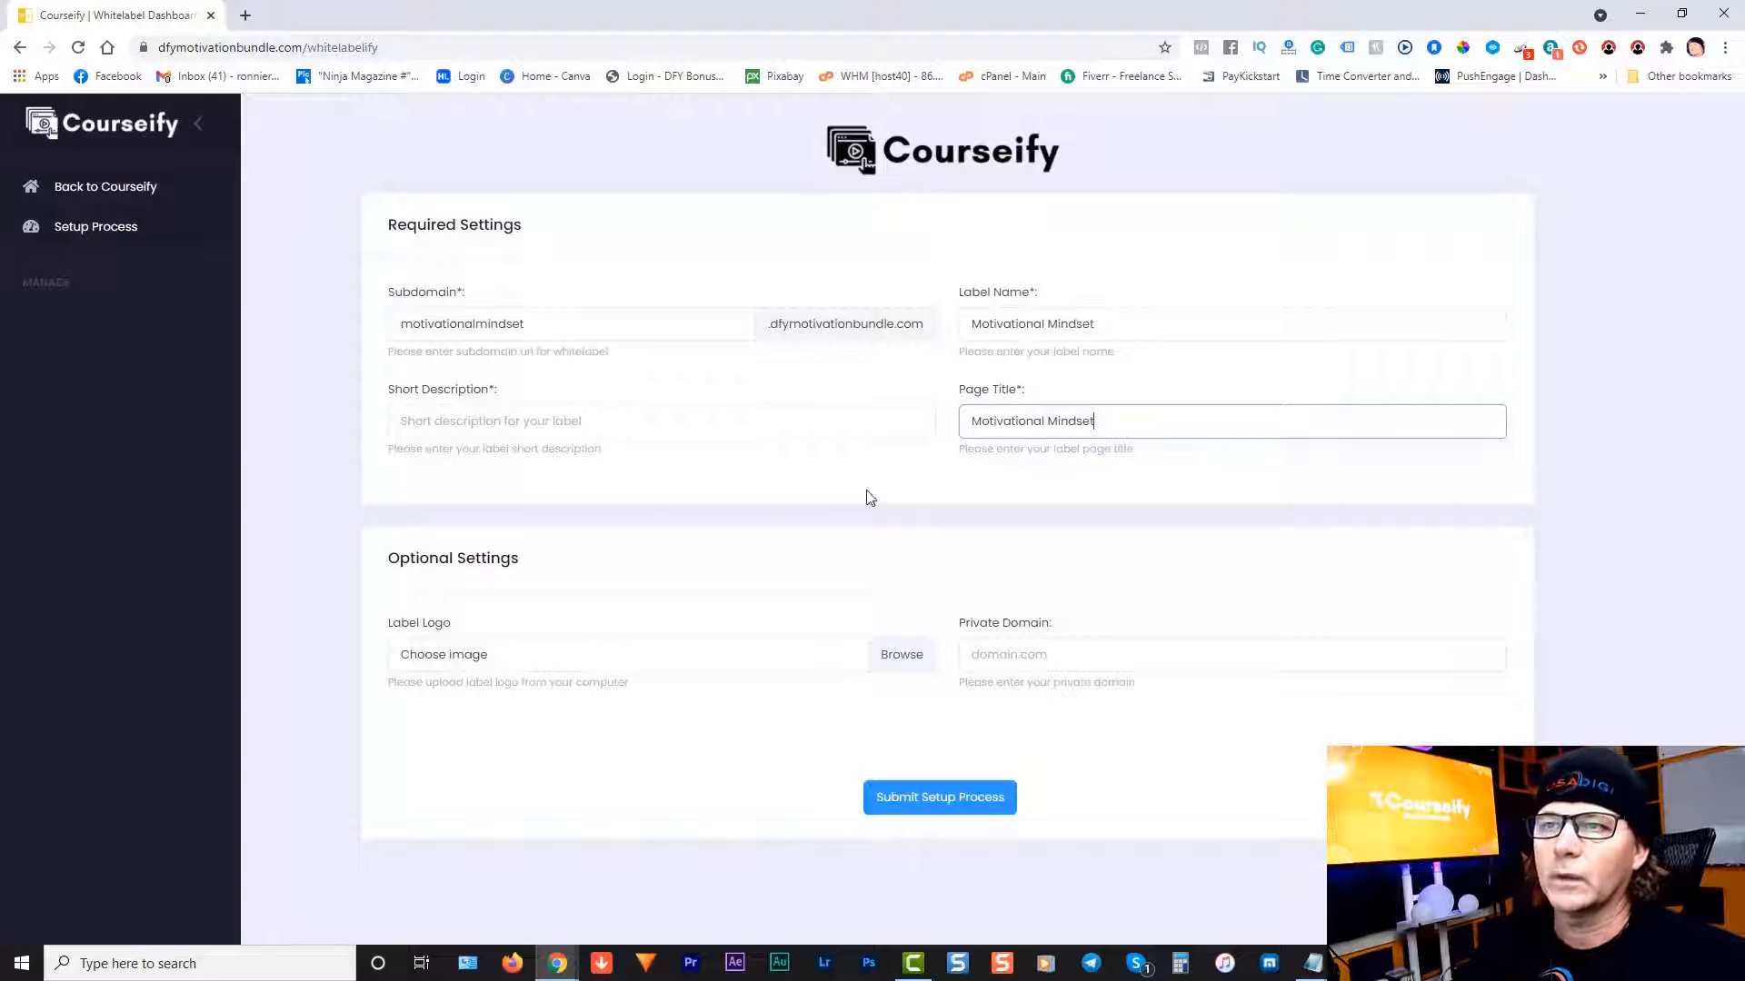
left_click(604, 416)
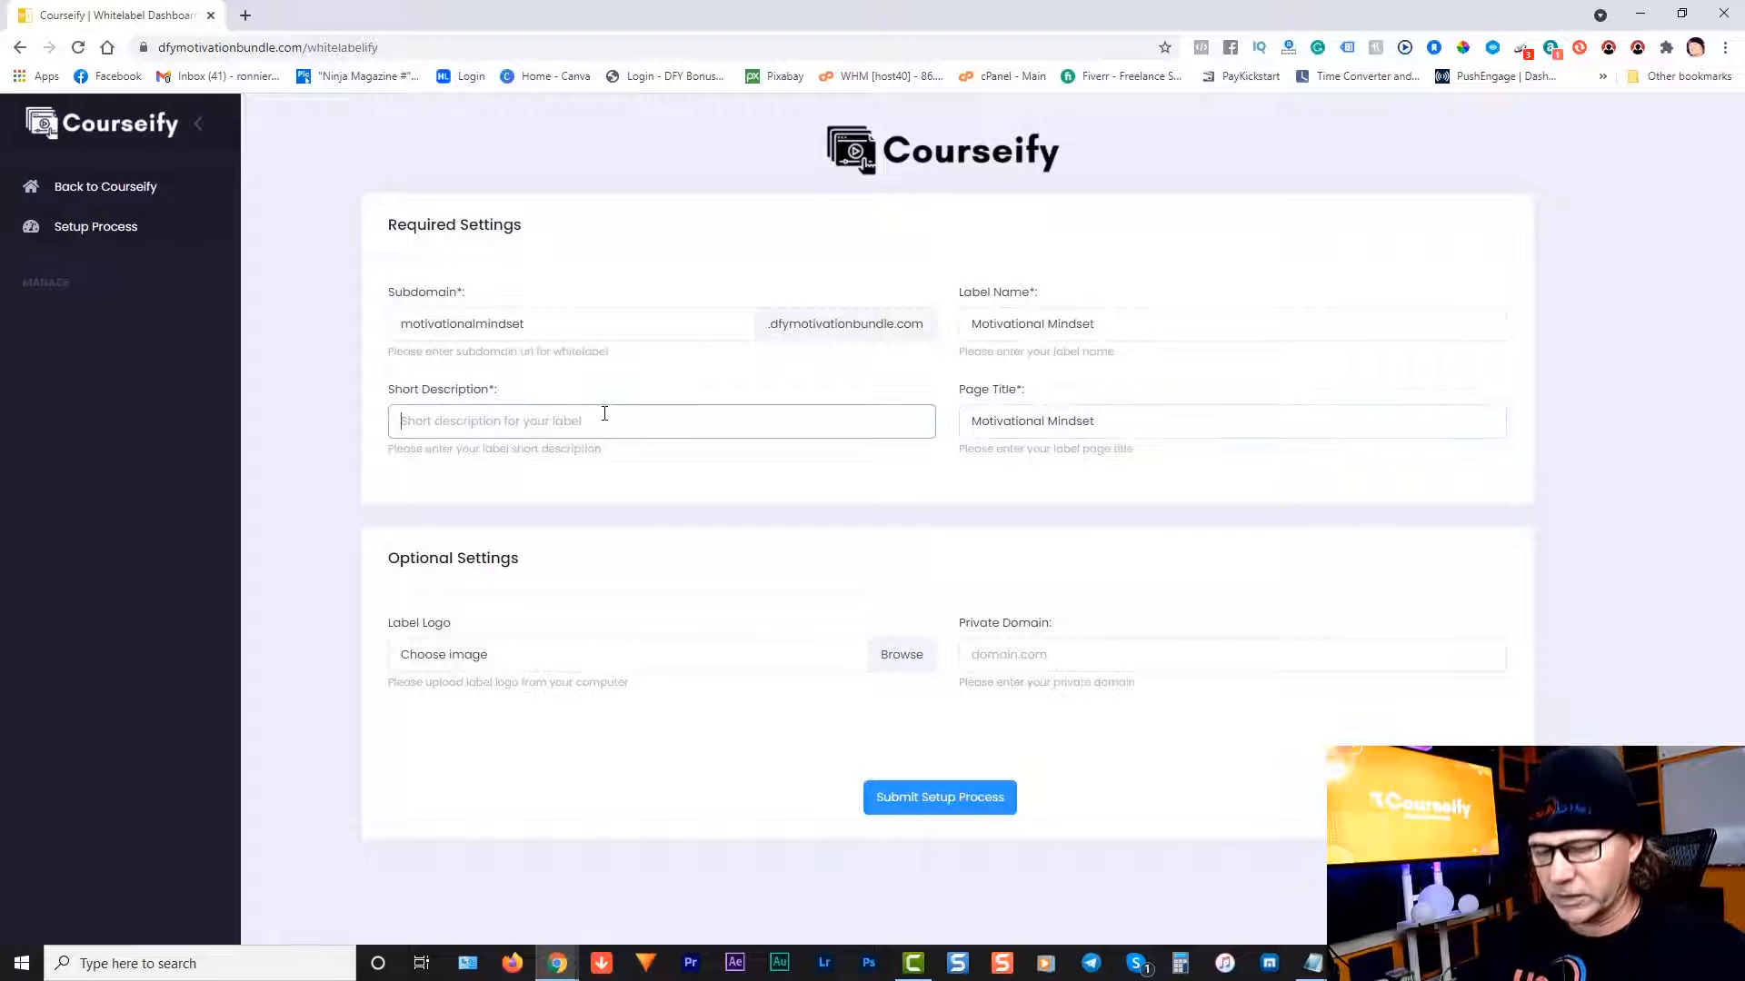
type("Courses on Motivational Mindset")
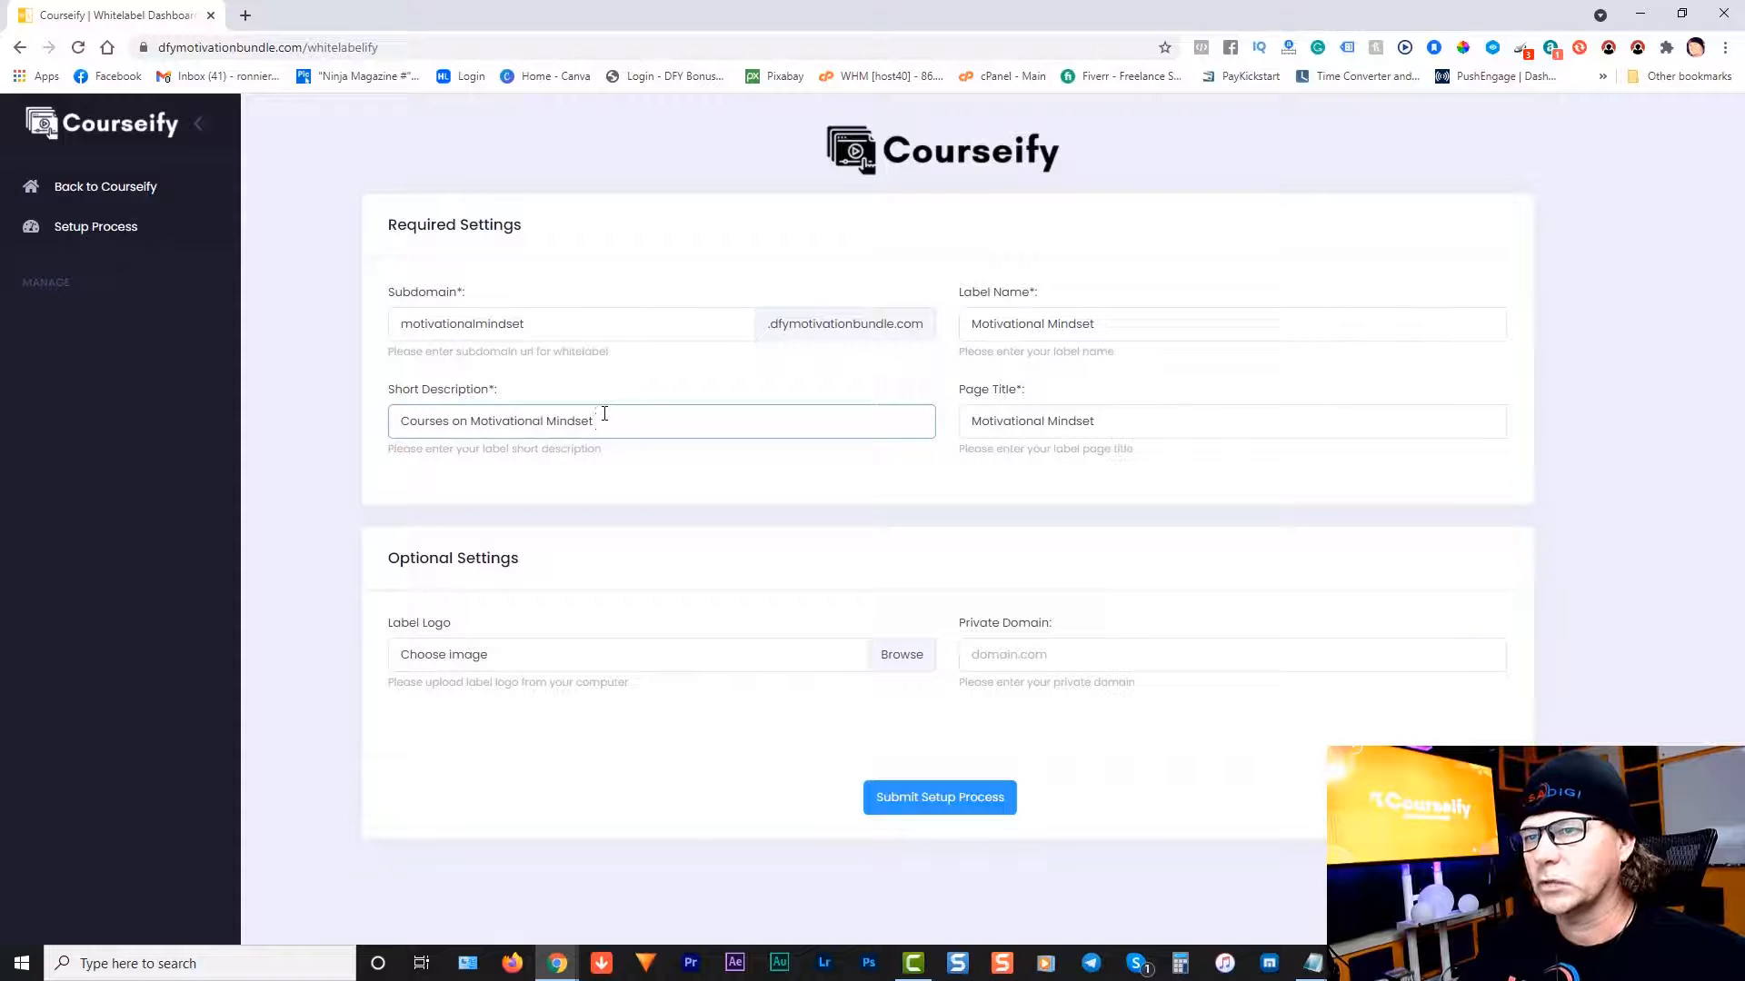
type("Training")
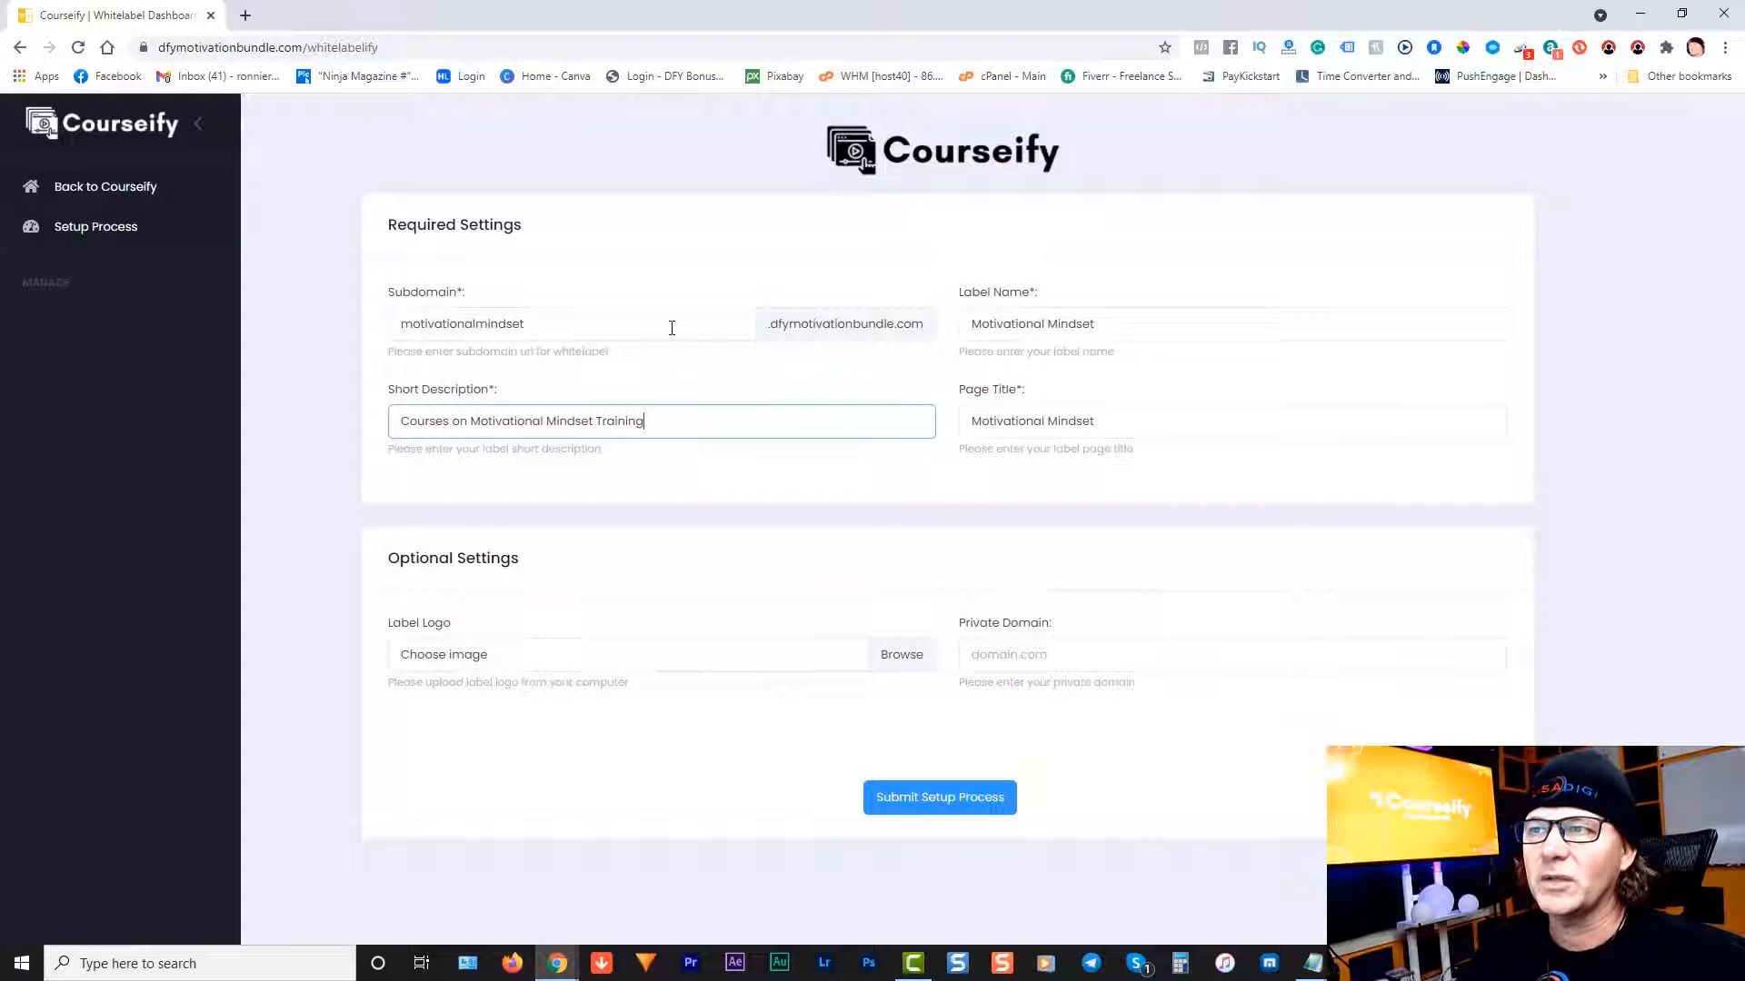
Step: Submit the Motivational Mindset setup, then open Whitelabel Settings from its dashboard card
left_click(947, 806)
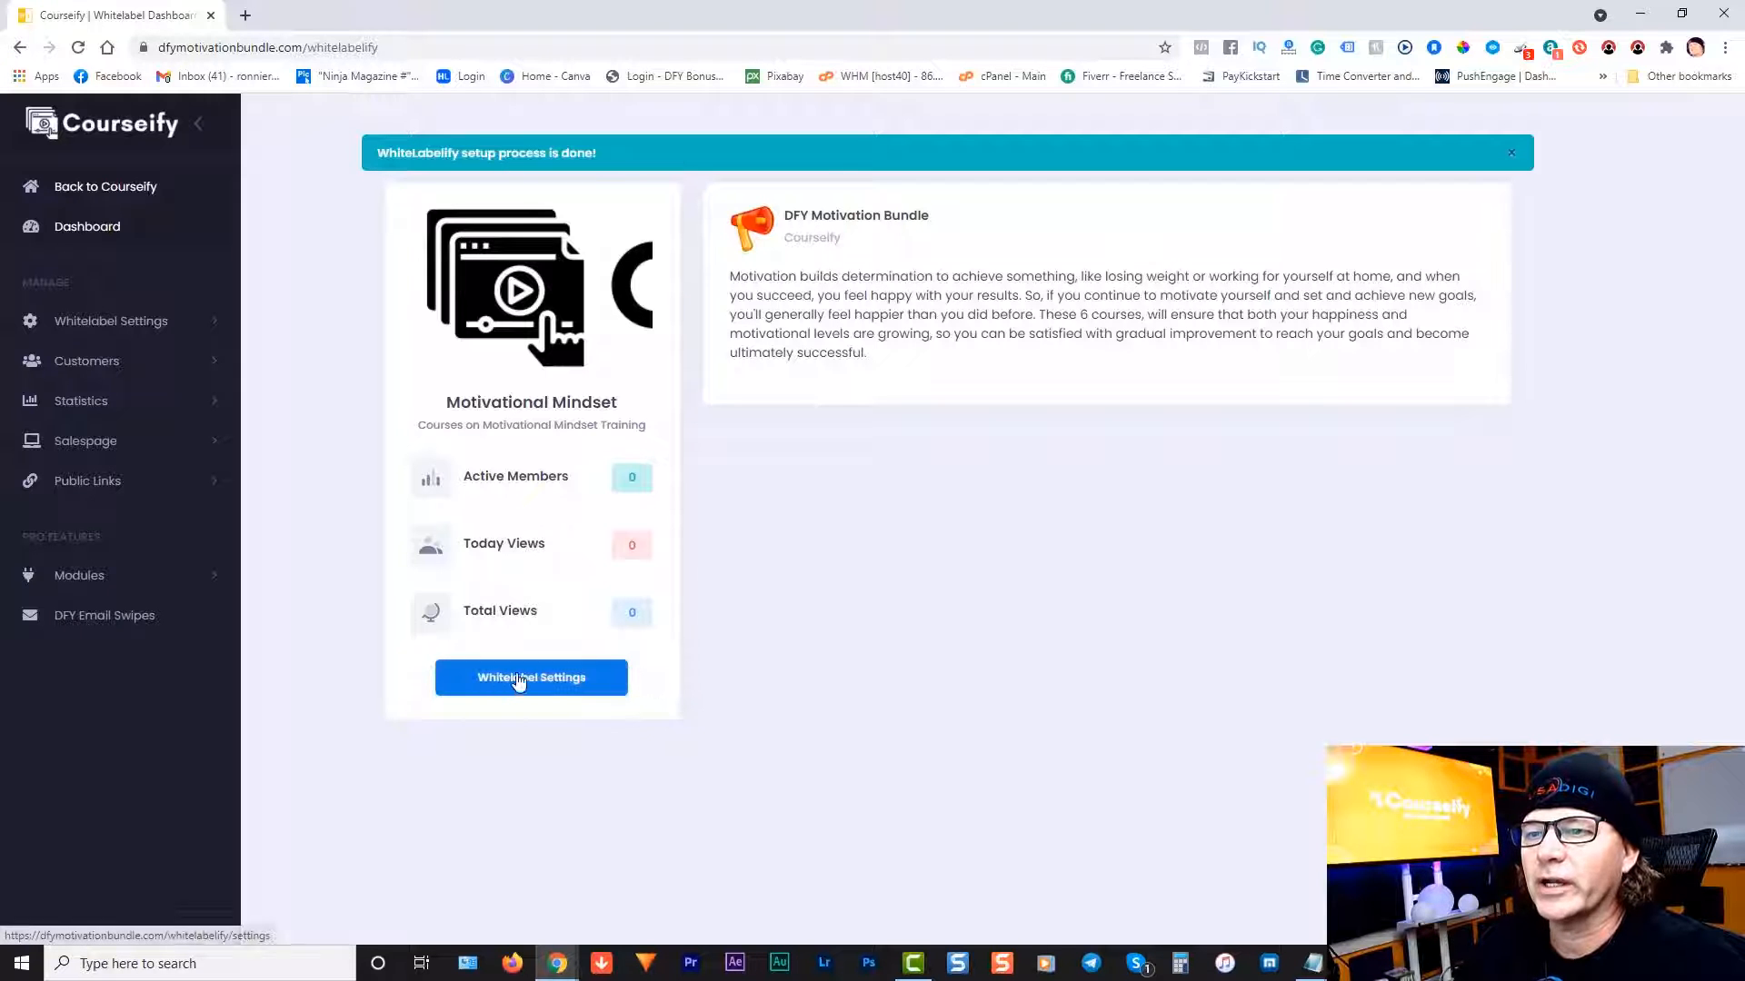
left_click(564, 682)
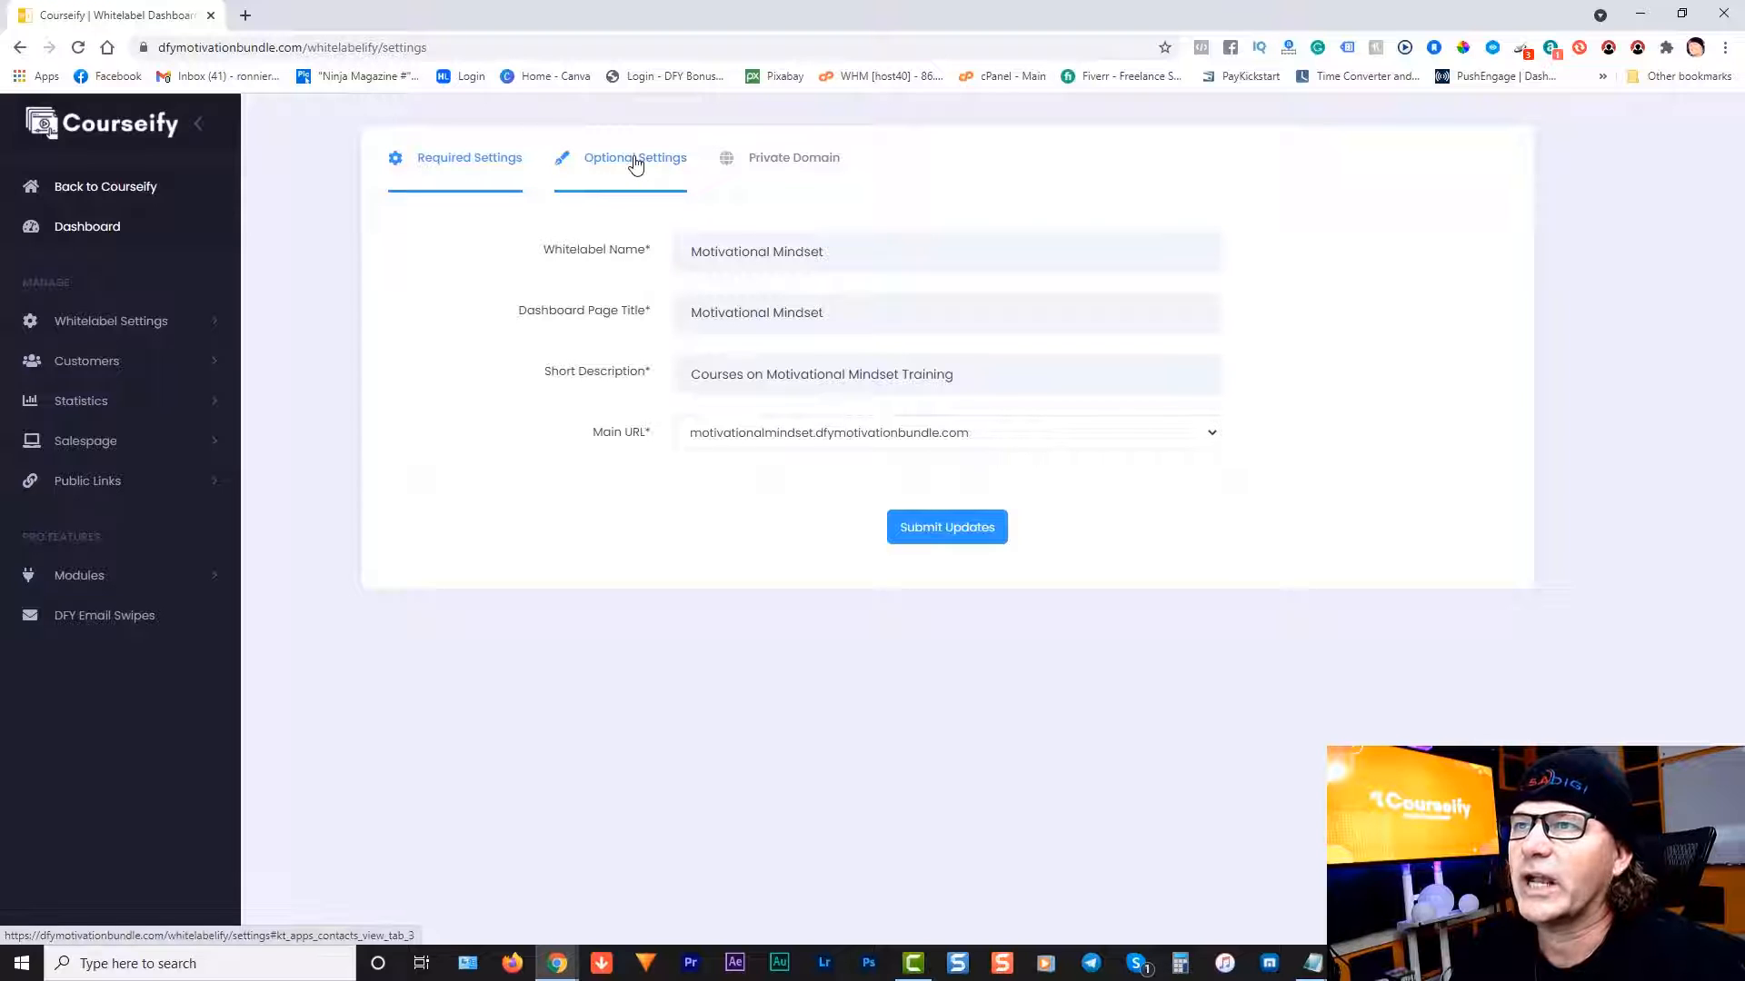
Step: Show the Optional Settings tab with the current logo URL and image upload field
left_click(635, 160)
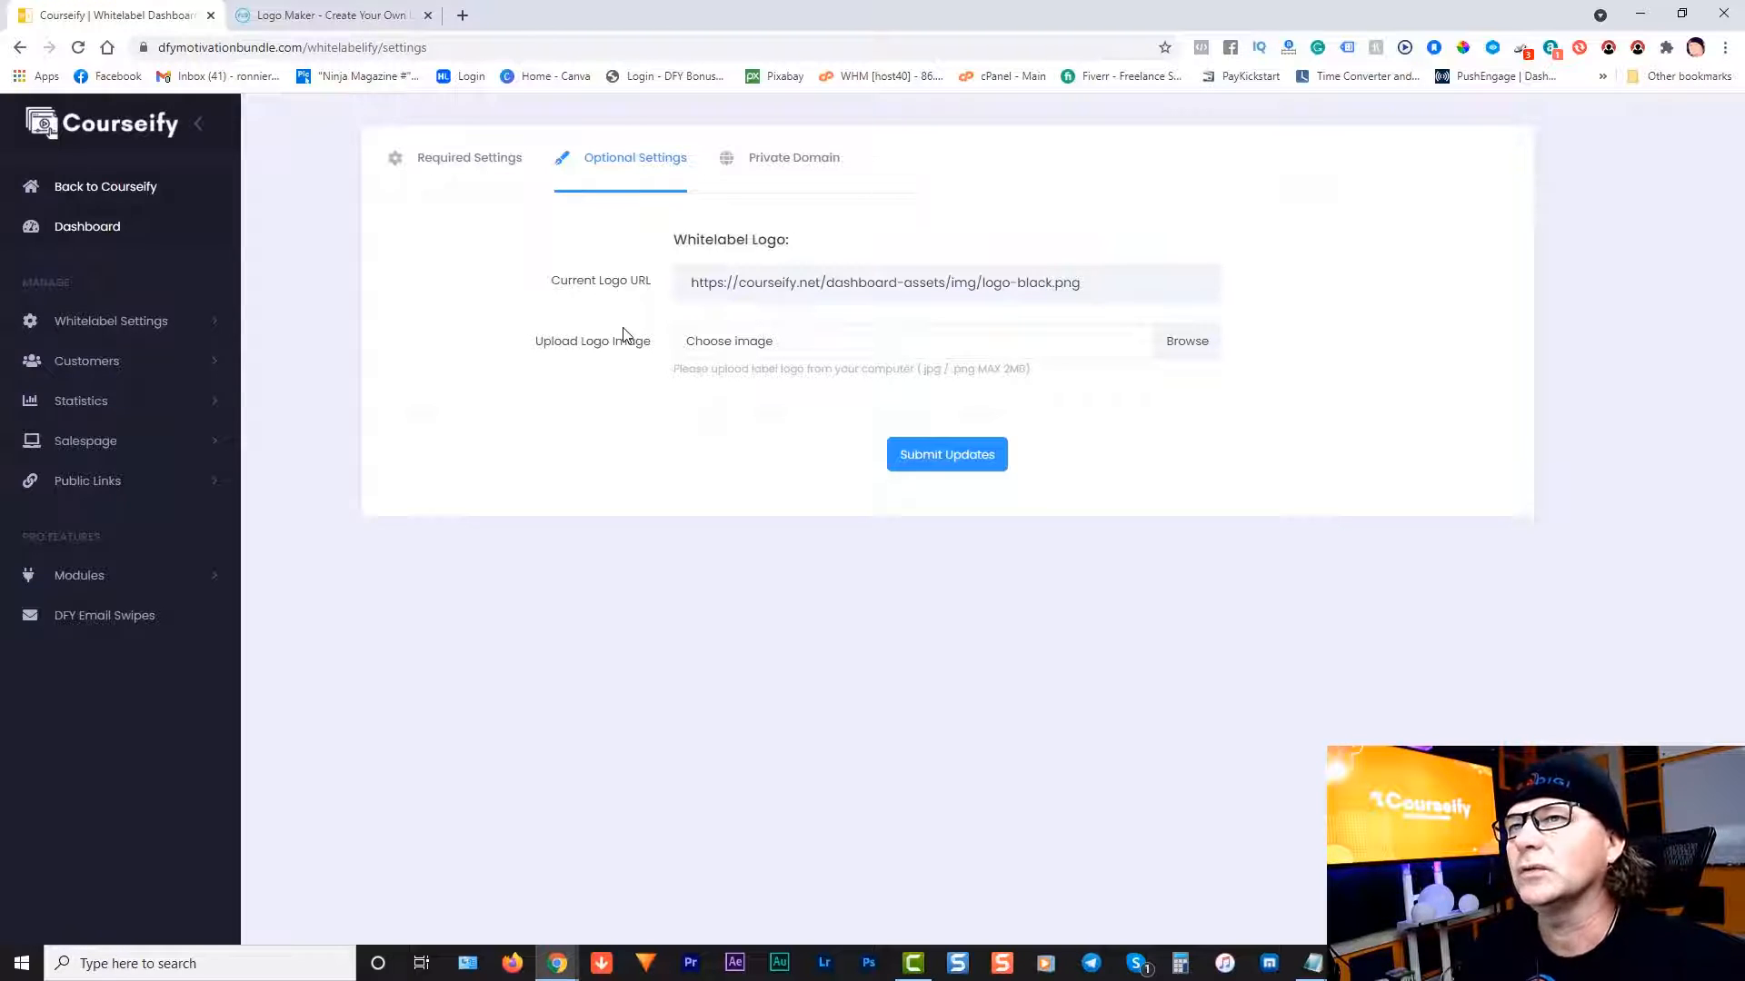
Step: Generate FreeLogoDesign logo templates for the company name 'Motivational Mindset'
left_click(316, 26)
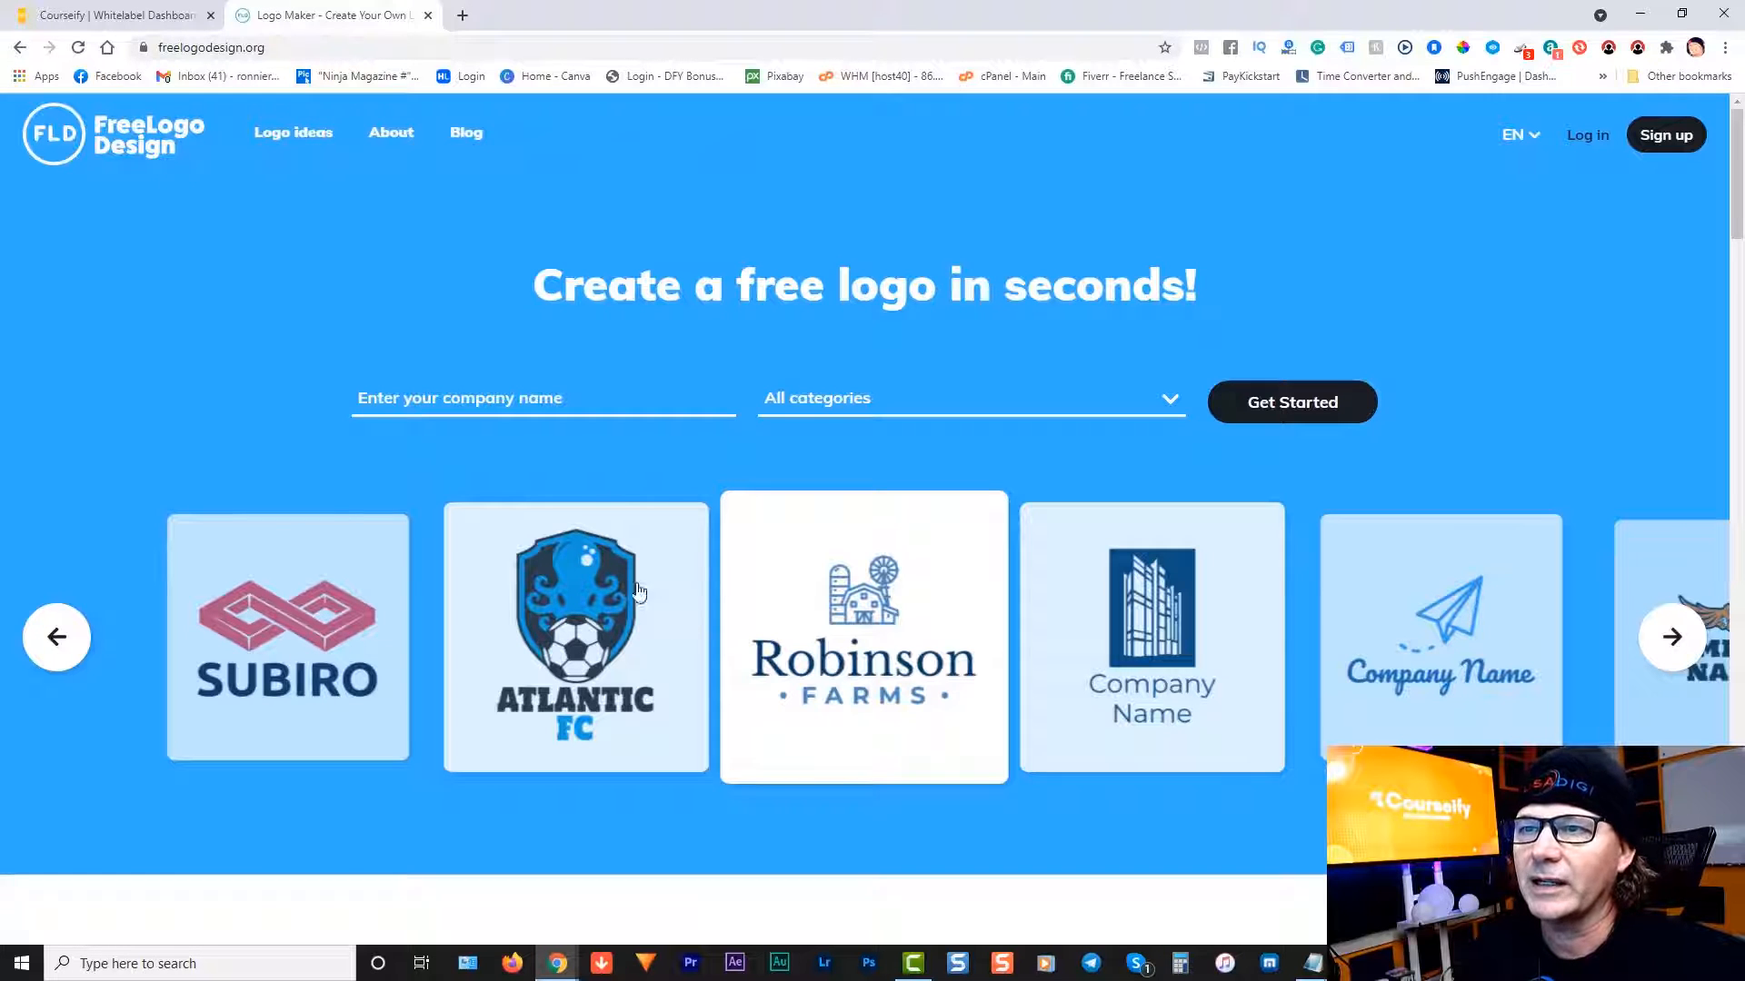
left_click(586, 393)
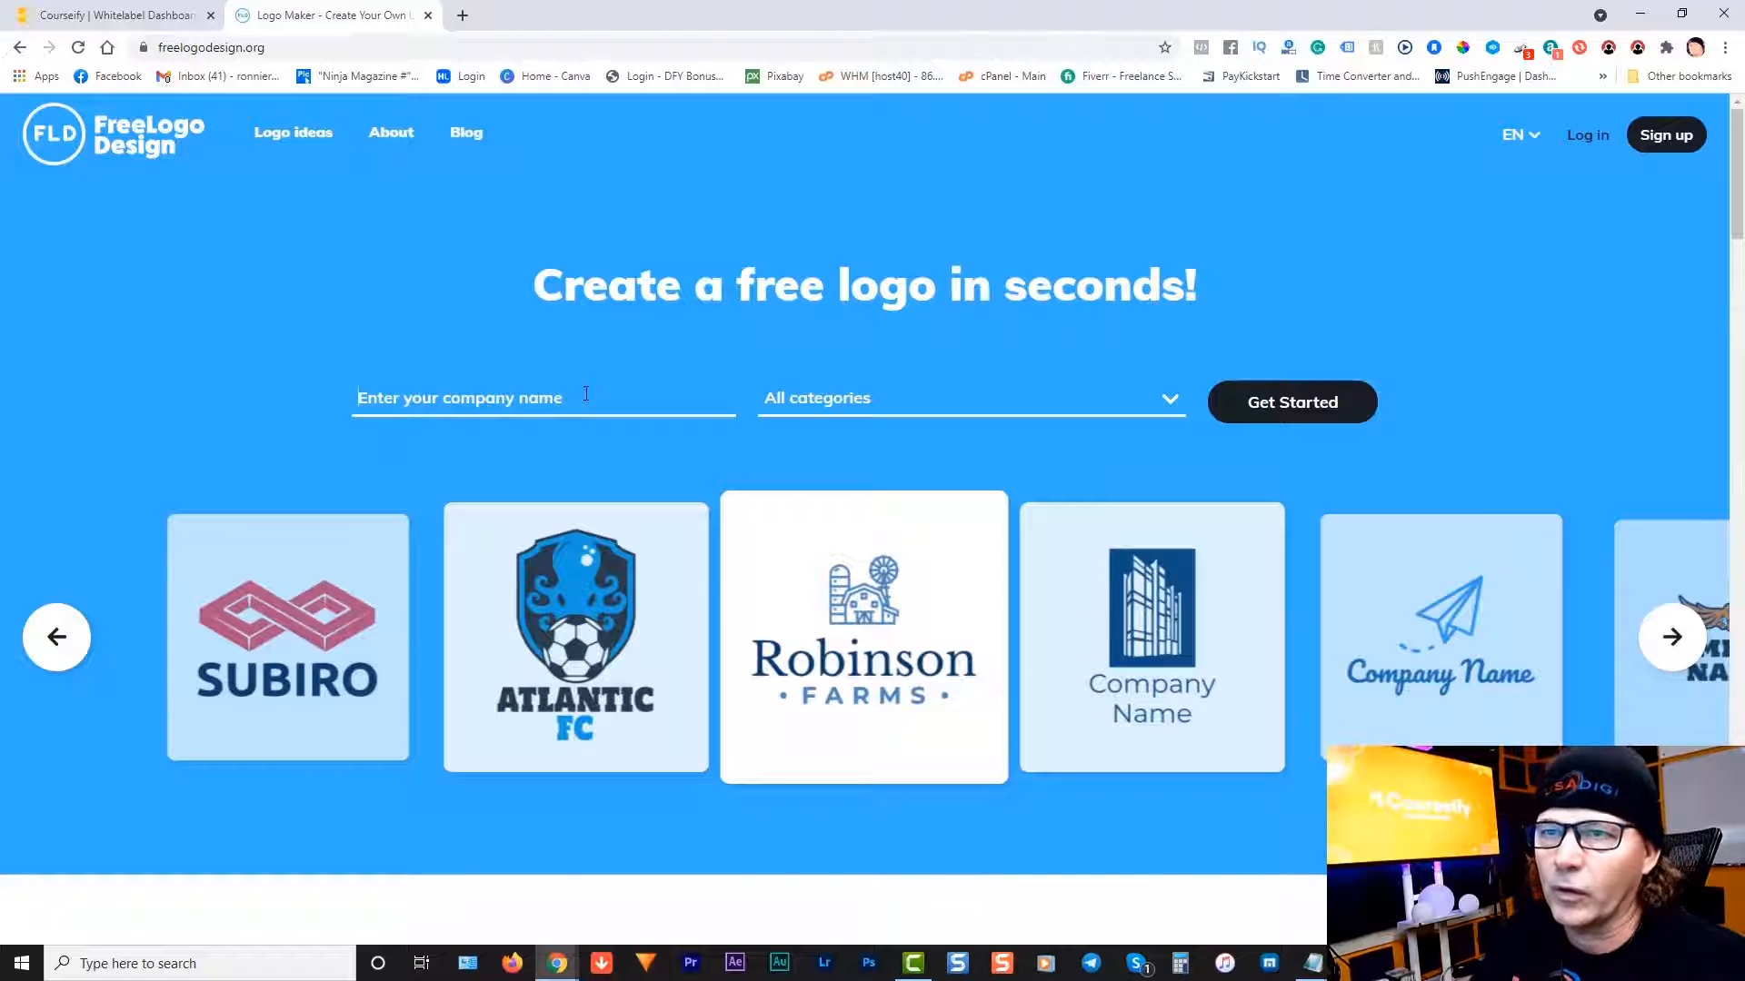
type("Mo")
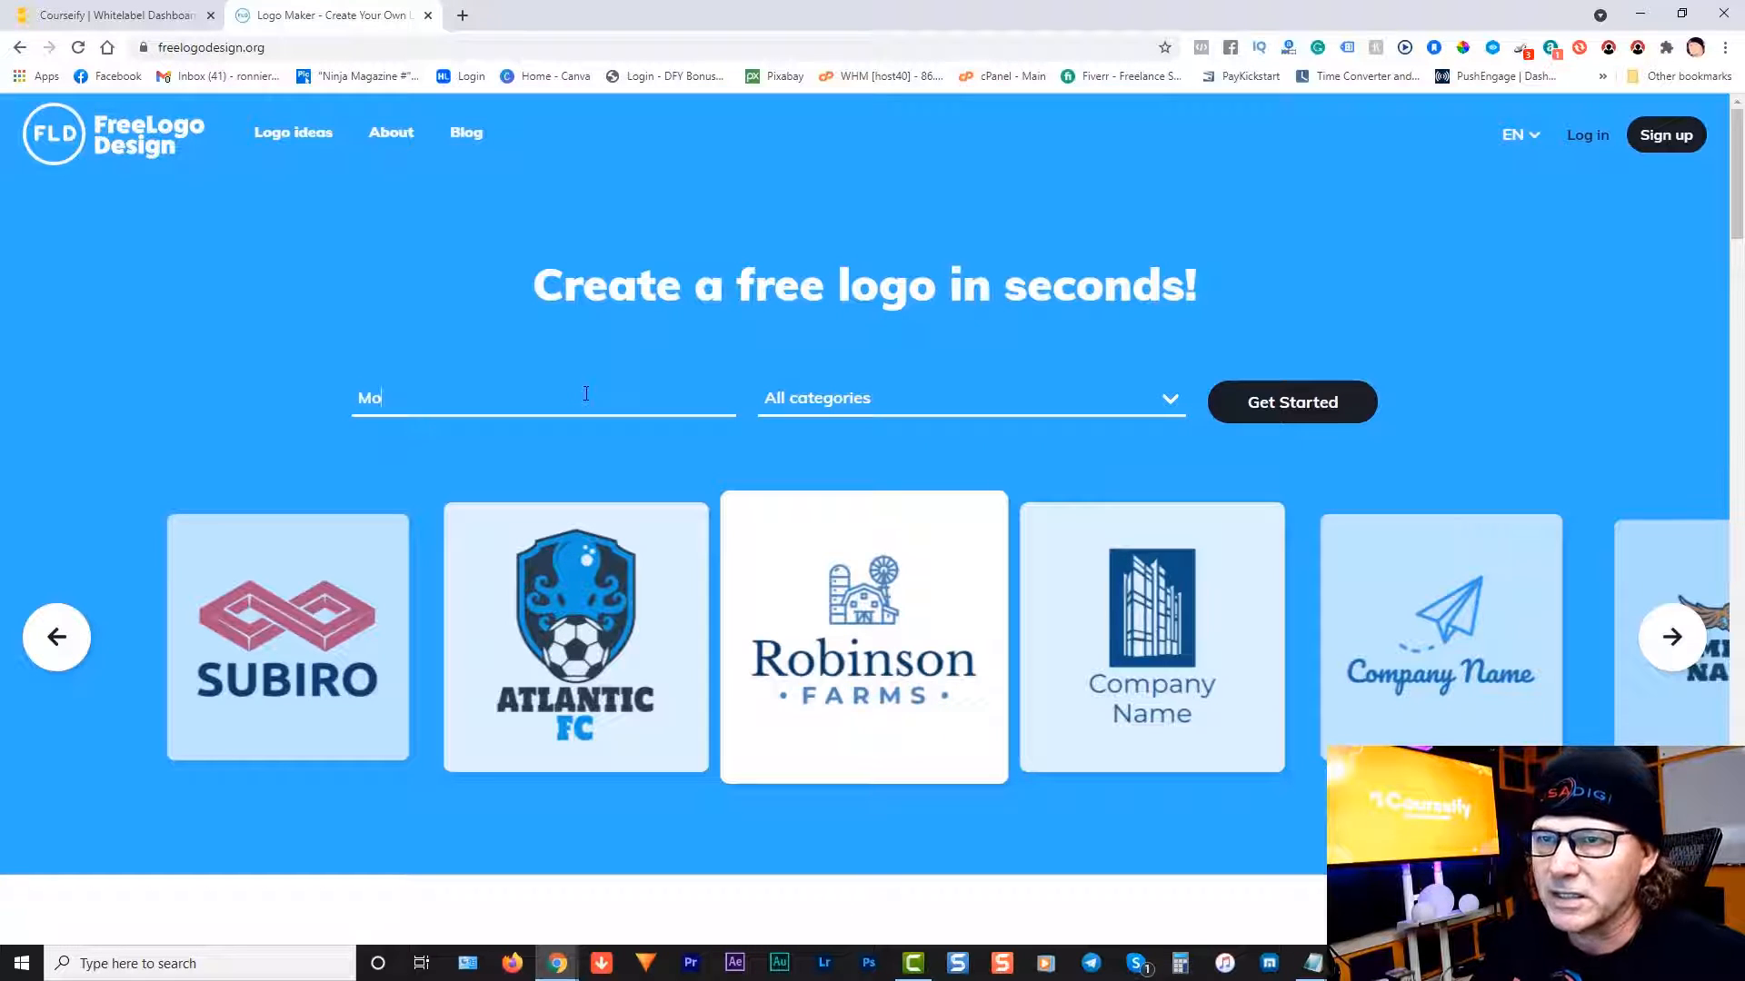
type("tivational Mindset")
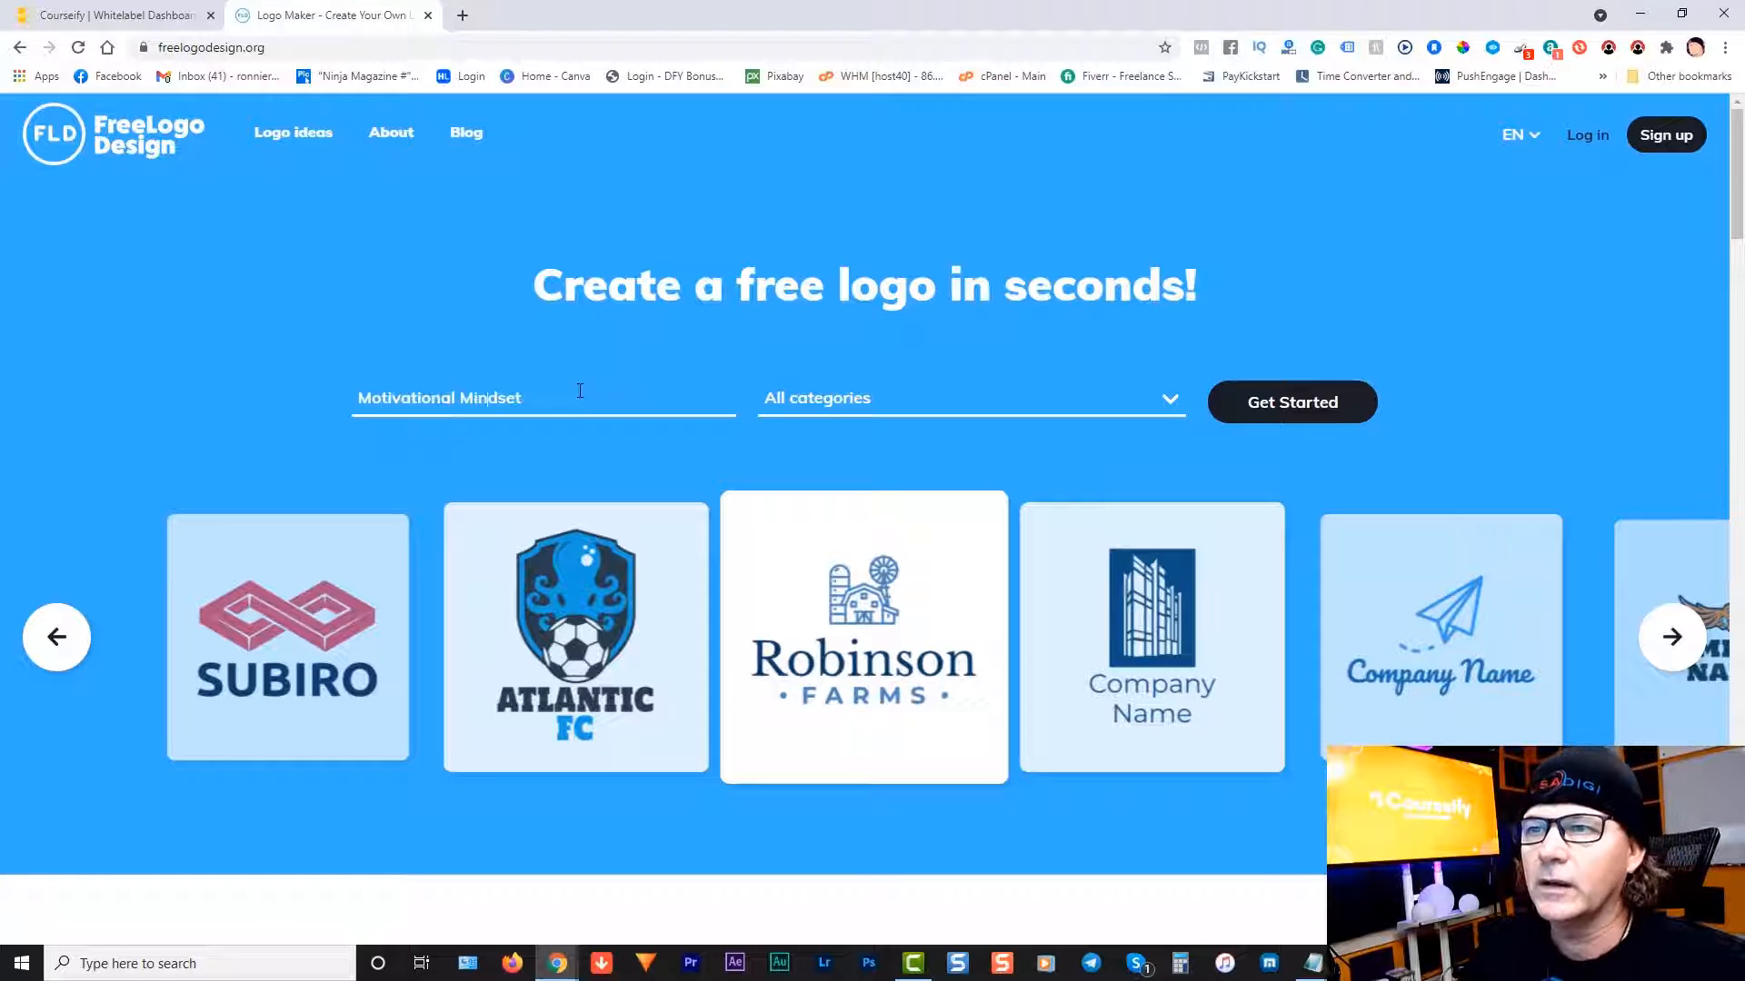
left_click(1298, 410)
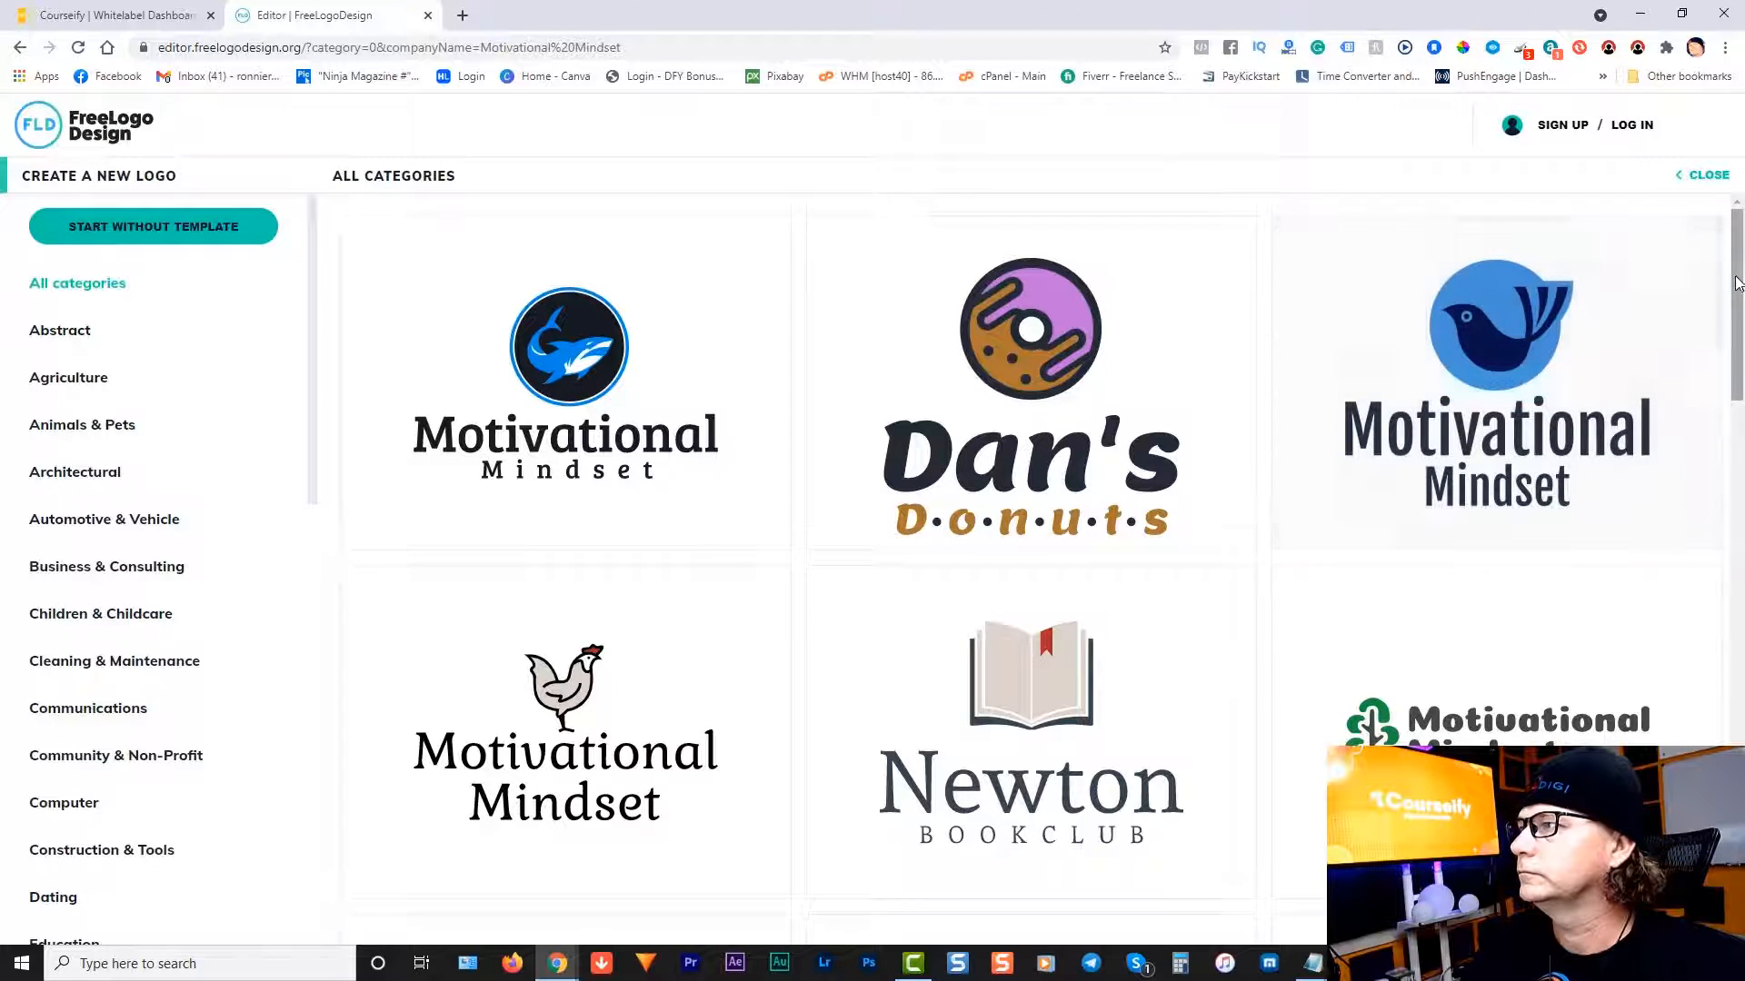
Step: Choose the green tree Motivational Mindset logo template for editing
scroll(1737, 322, "down", 2)
left_click_drag(1737, 322, 1740, 366)
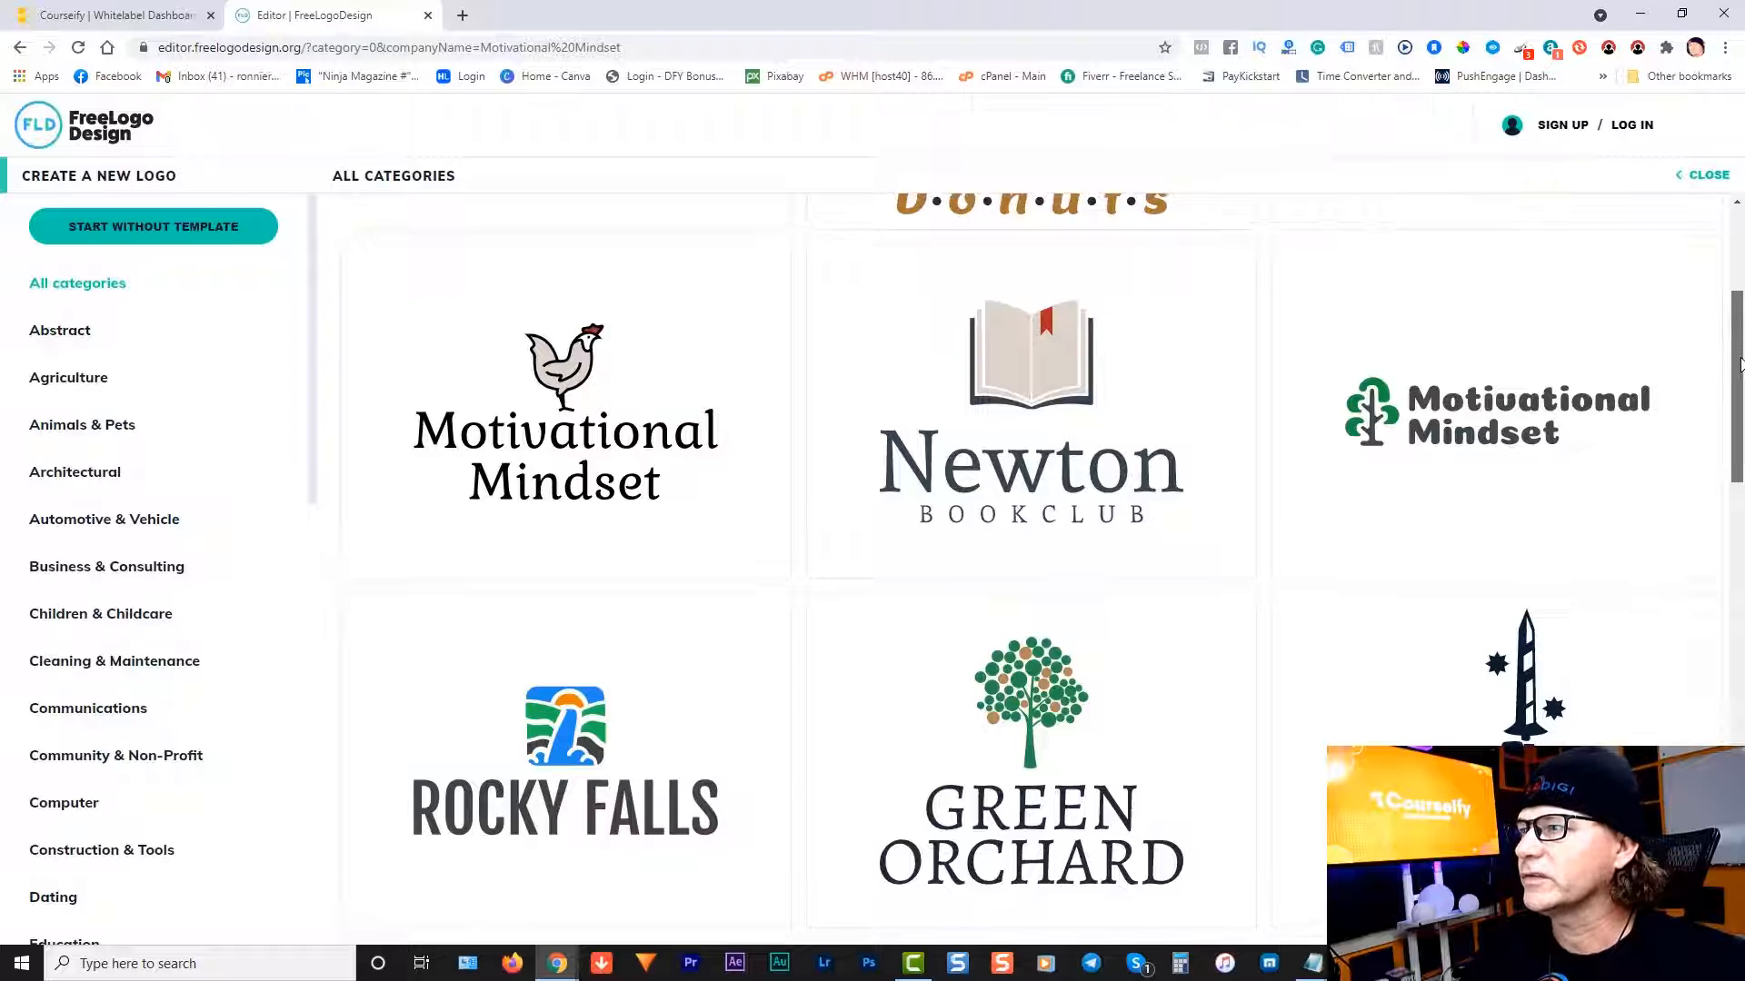
scroll(1368, 418, "down", 1)
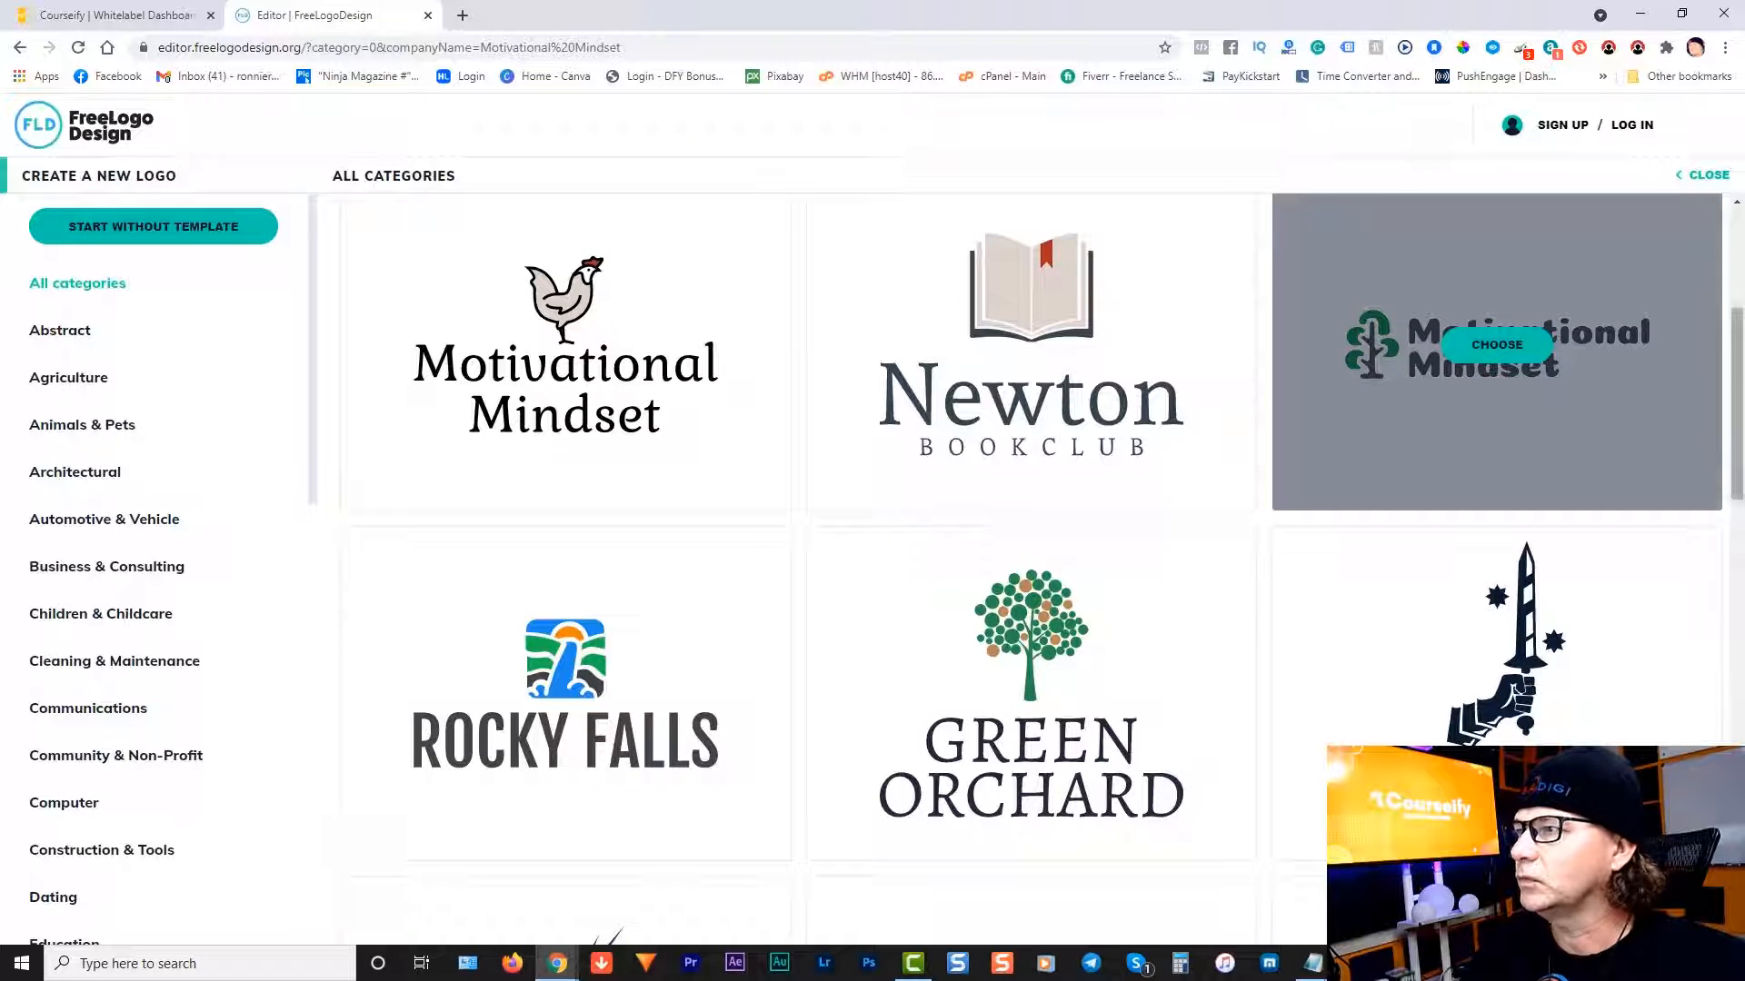
left_click_drag(1737, 443, 1737, 438)
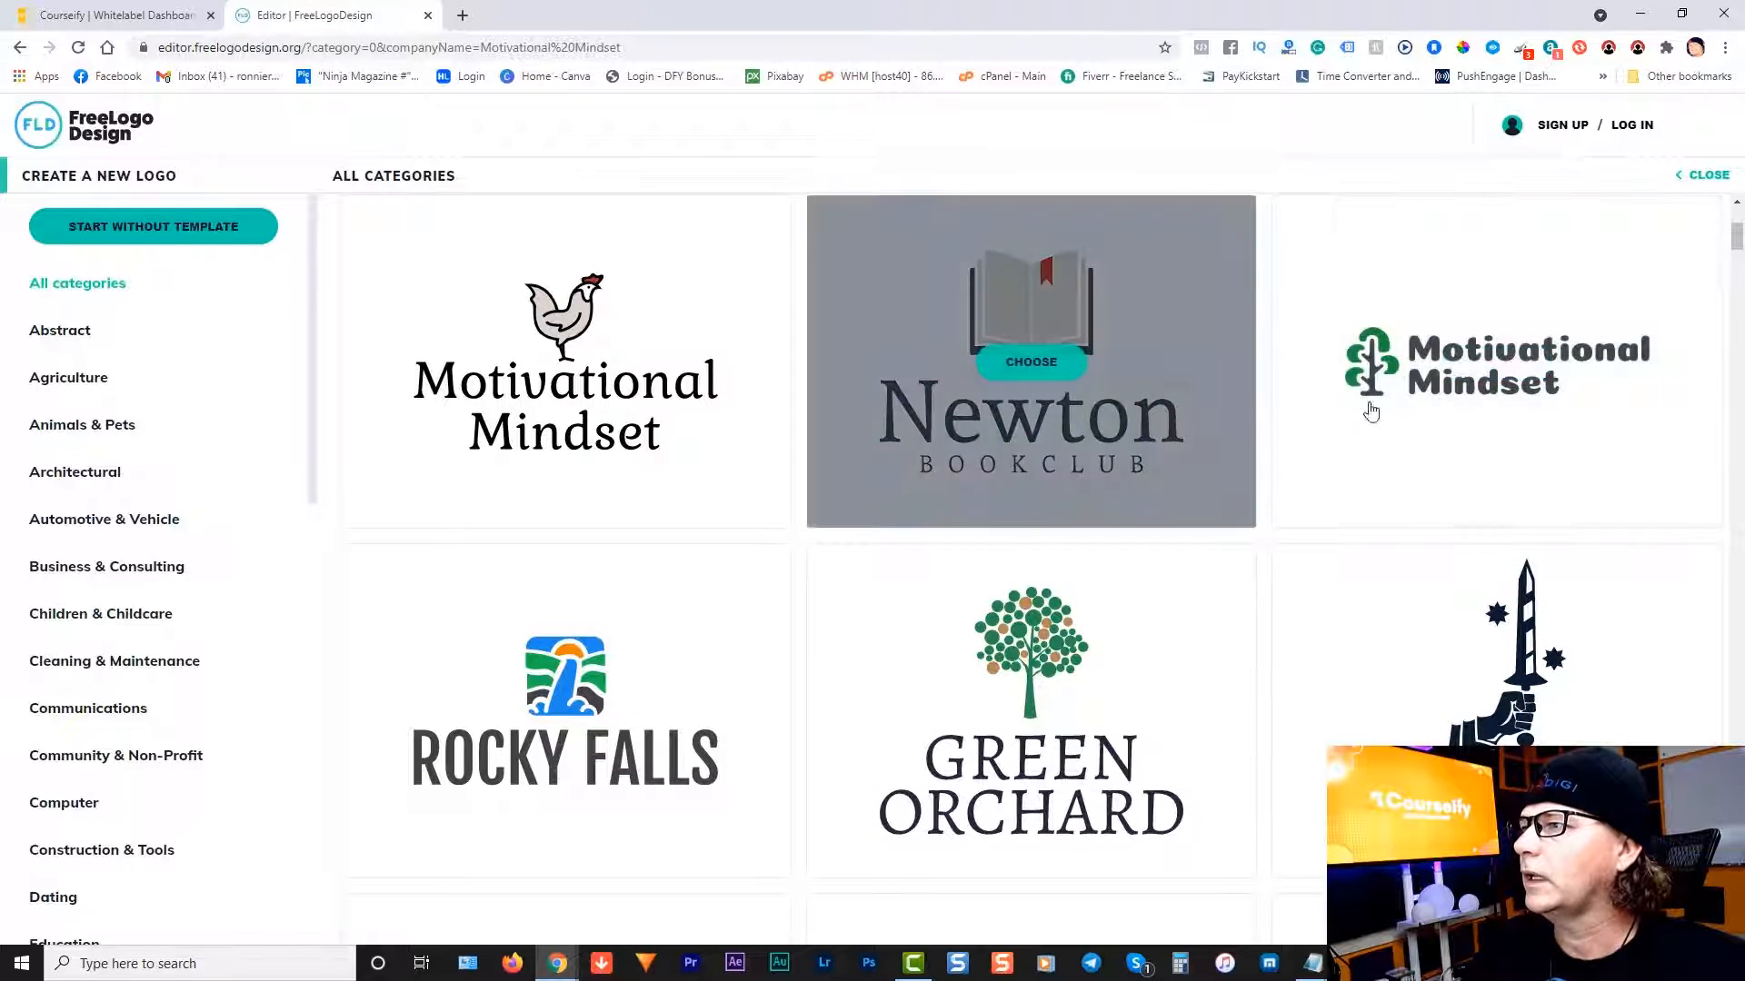
mouse_move(1436, 449)
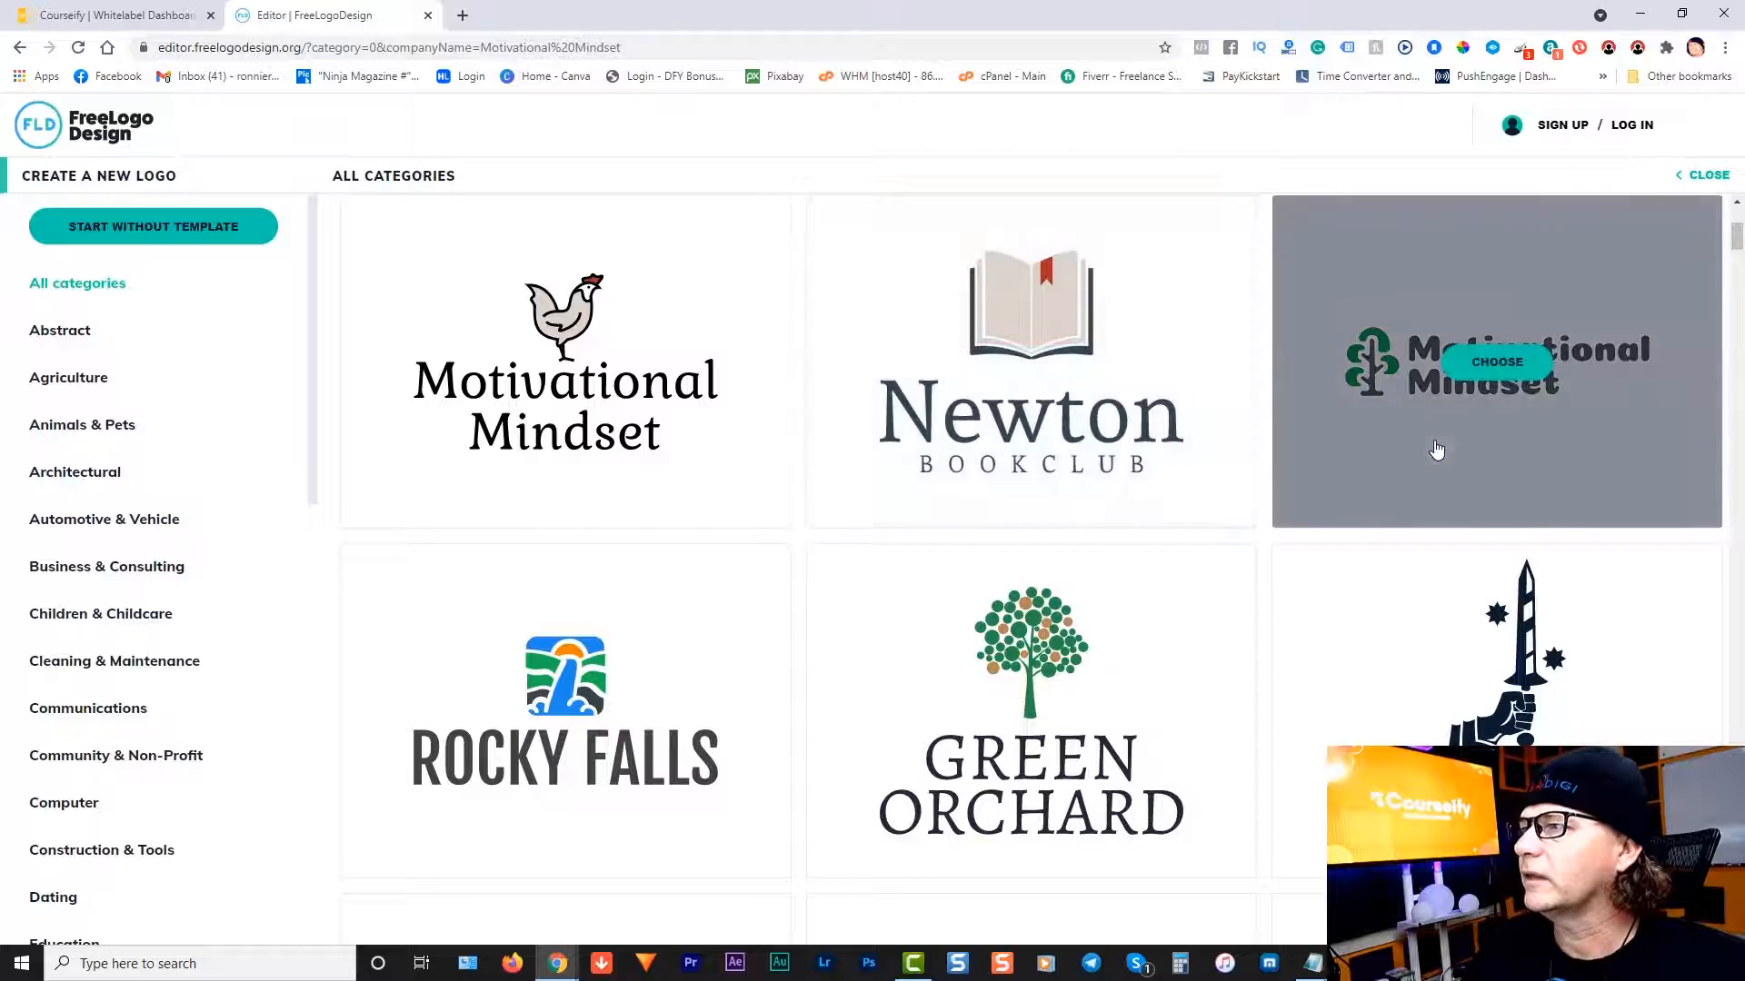
left_click(1506, 373)
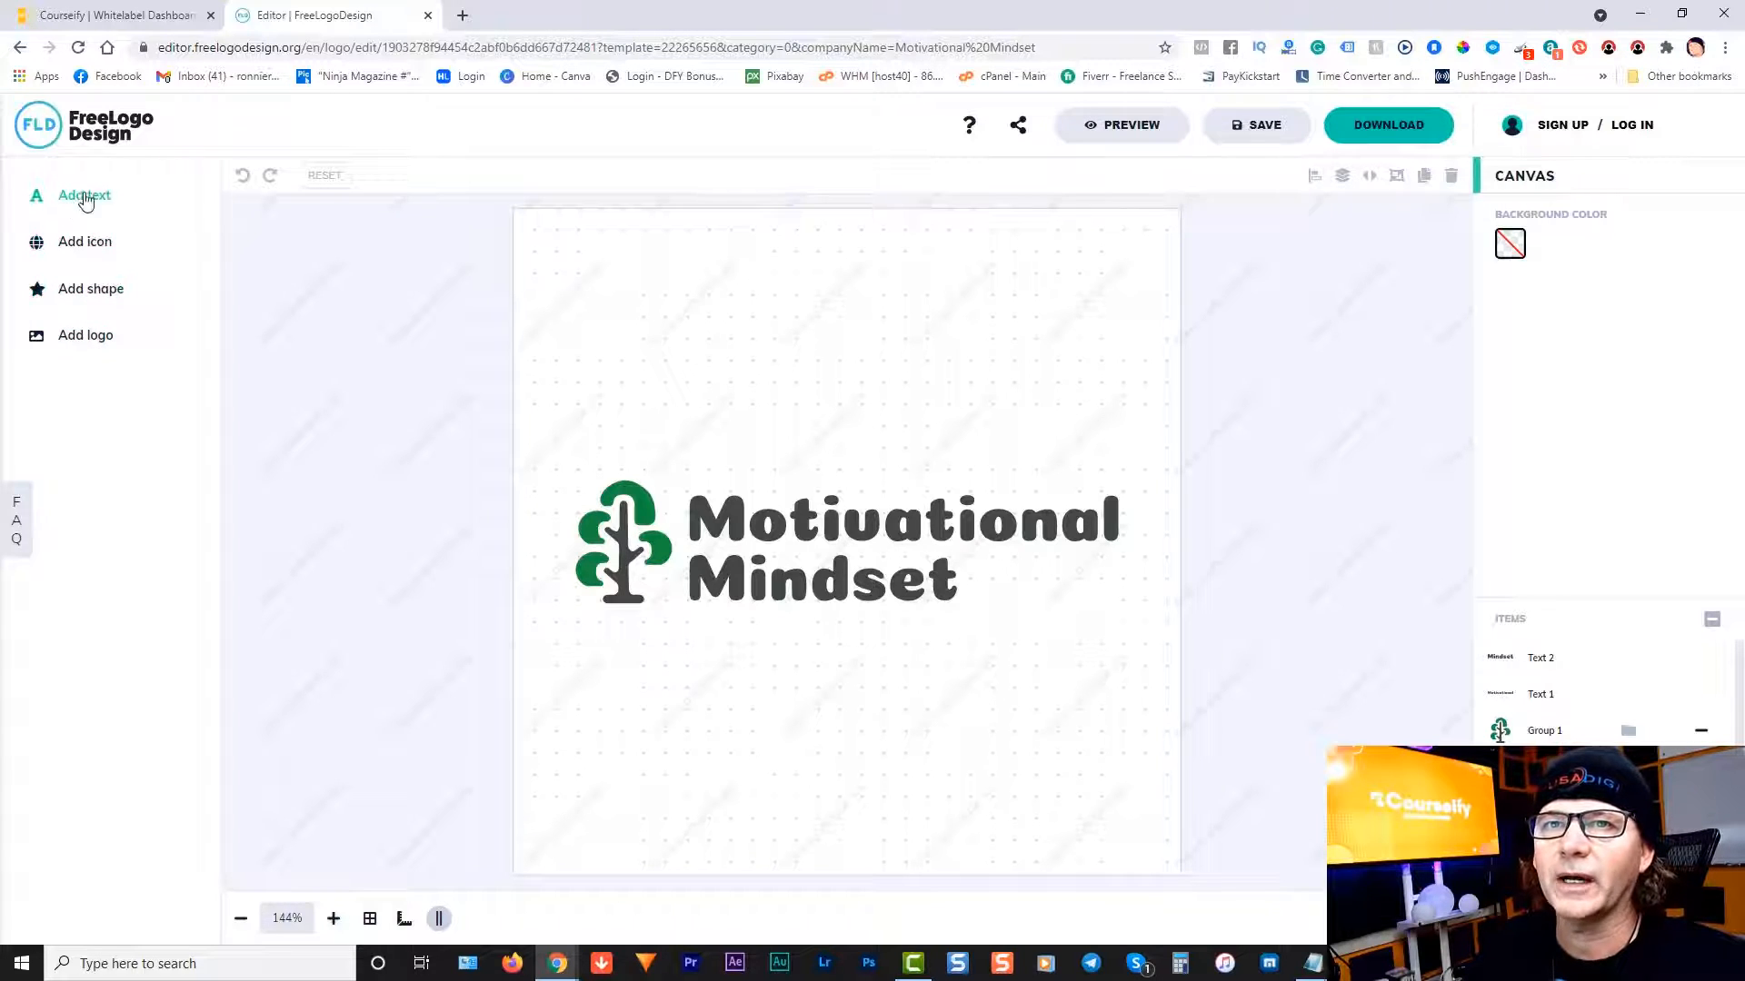
Step: Check the Motivational text in the logo and finish the design
left_click(773, 534)
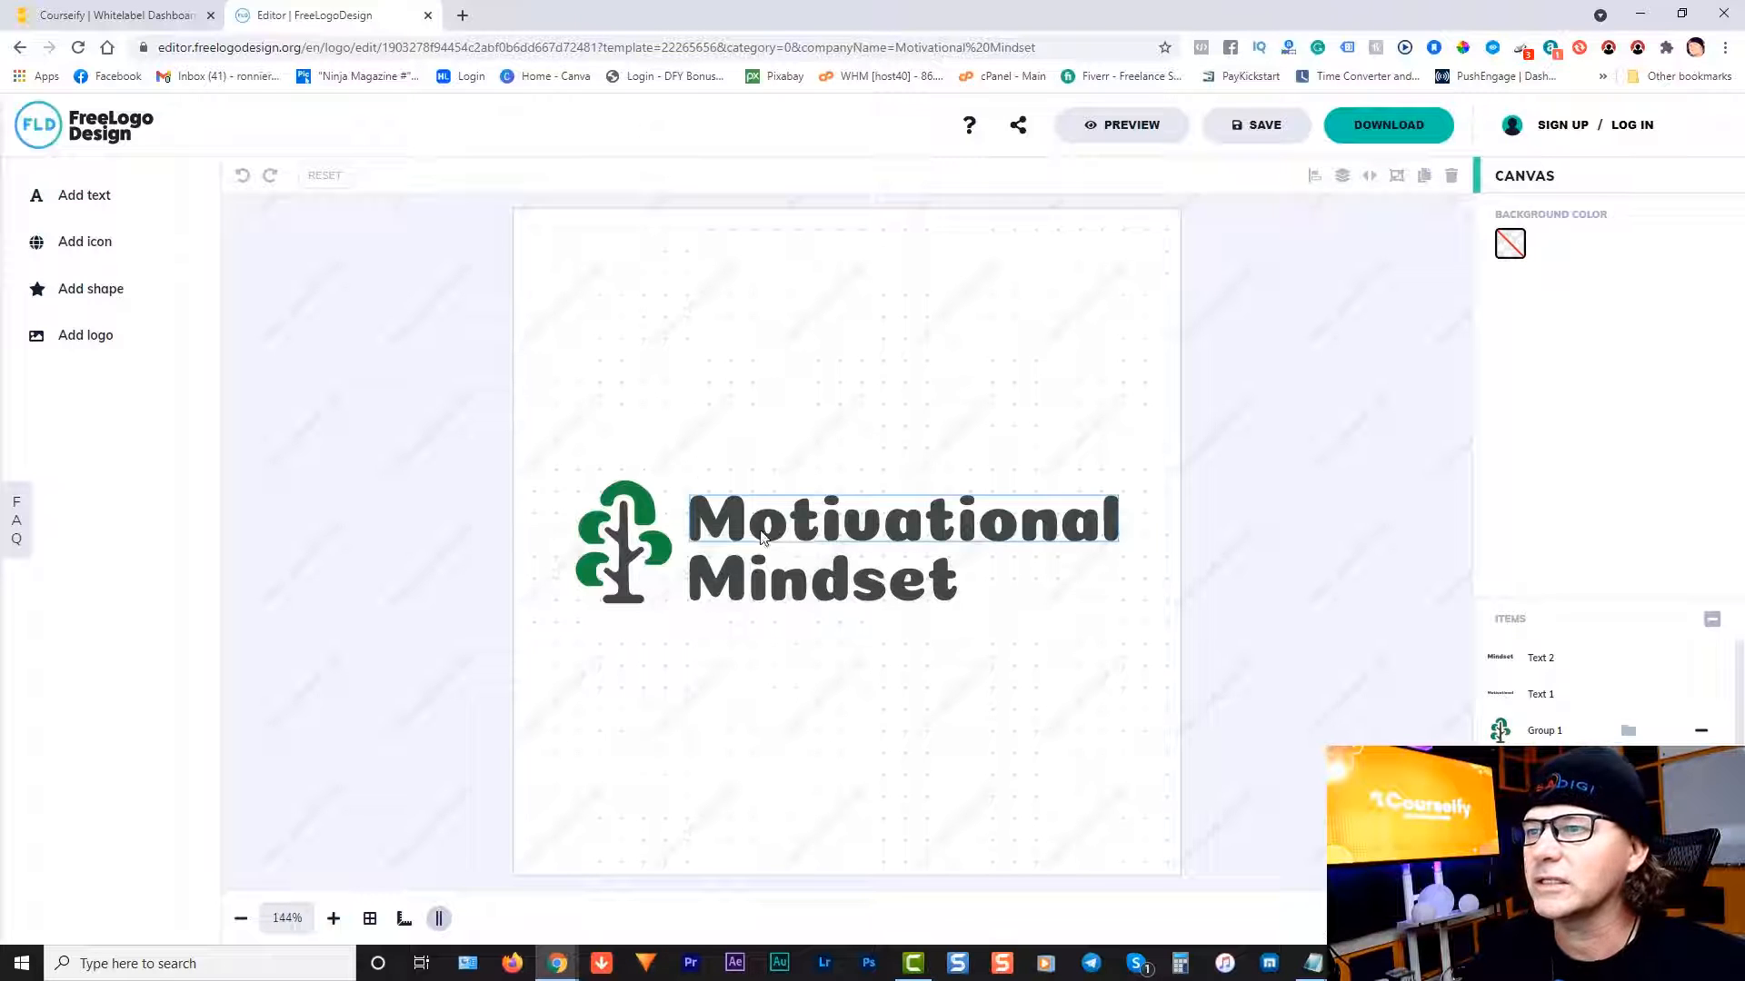
left_click(904, 433)
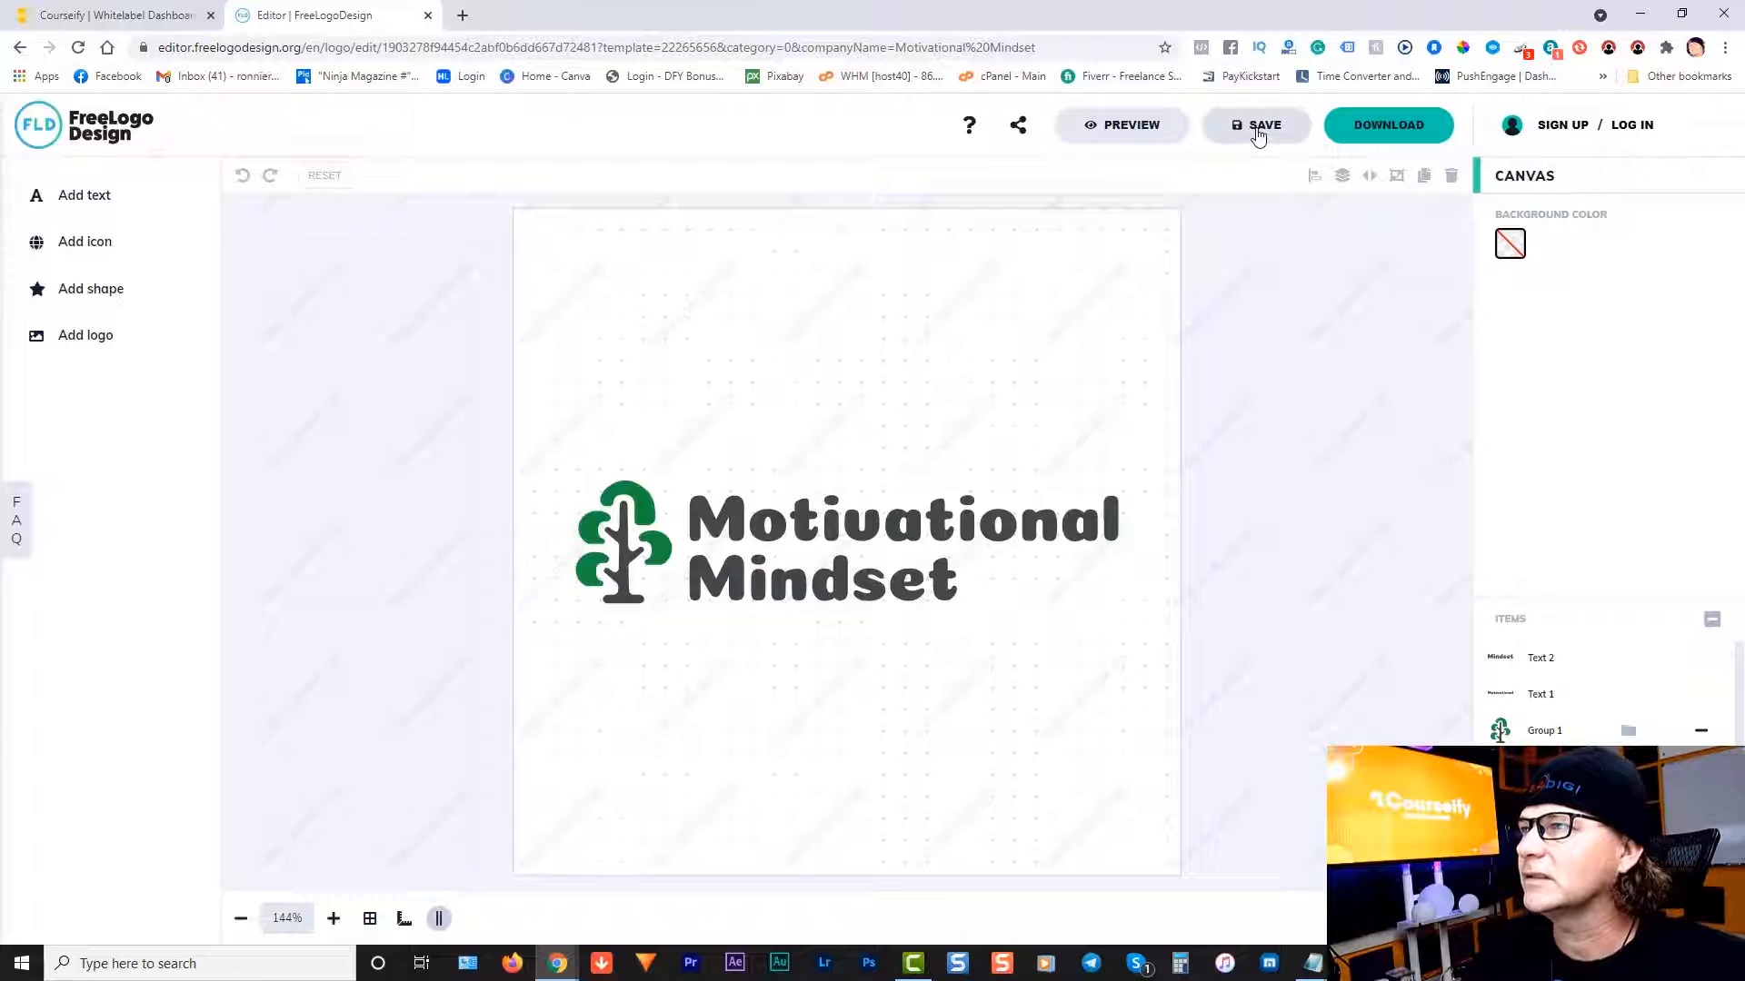
left_click(1389, 132)
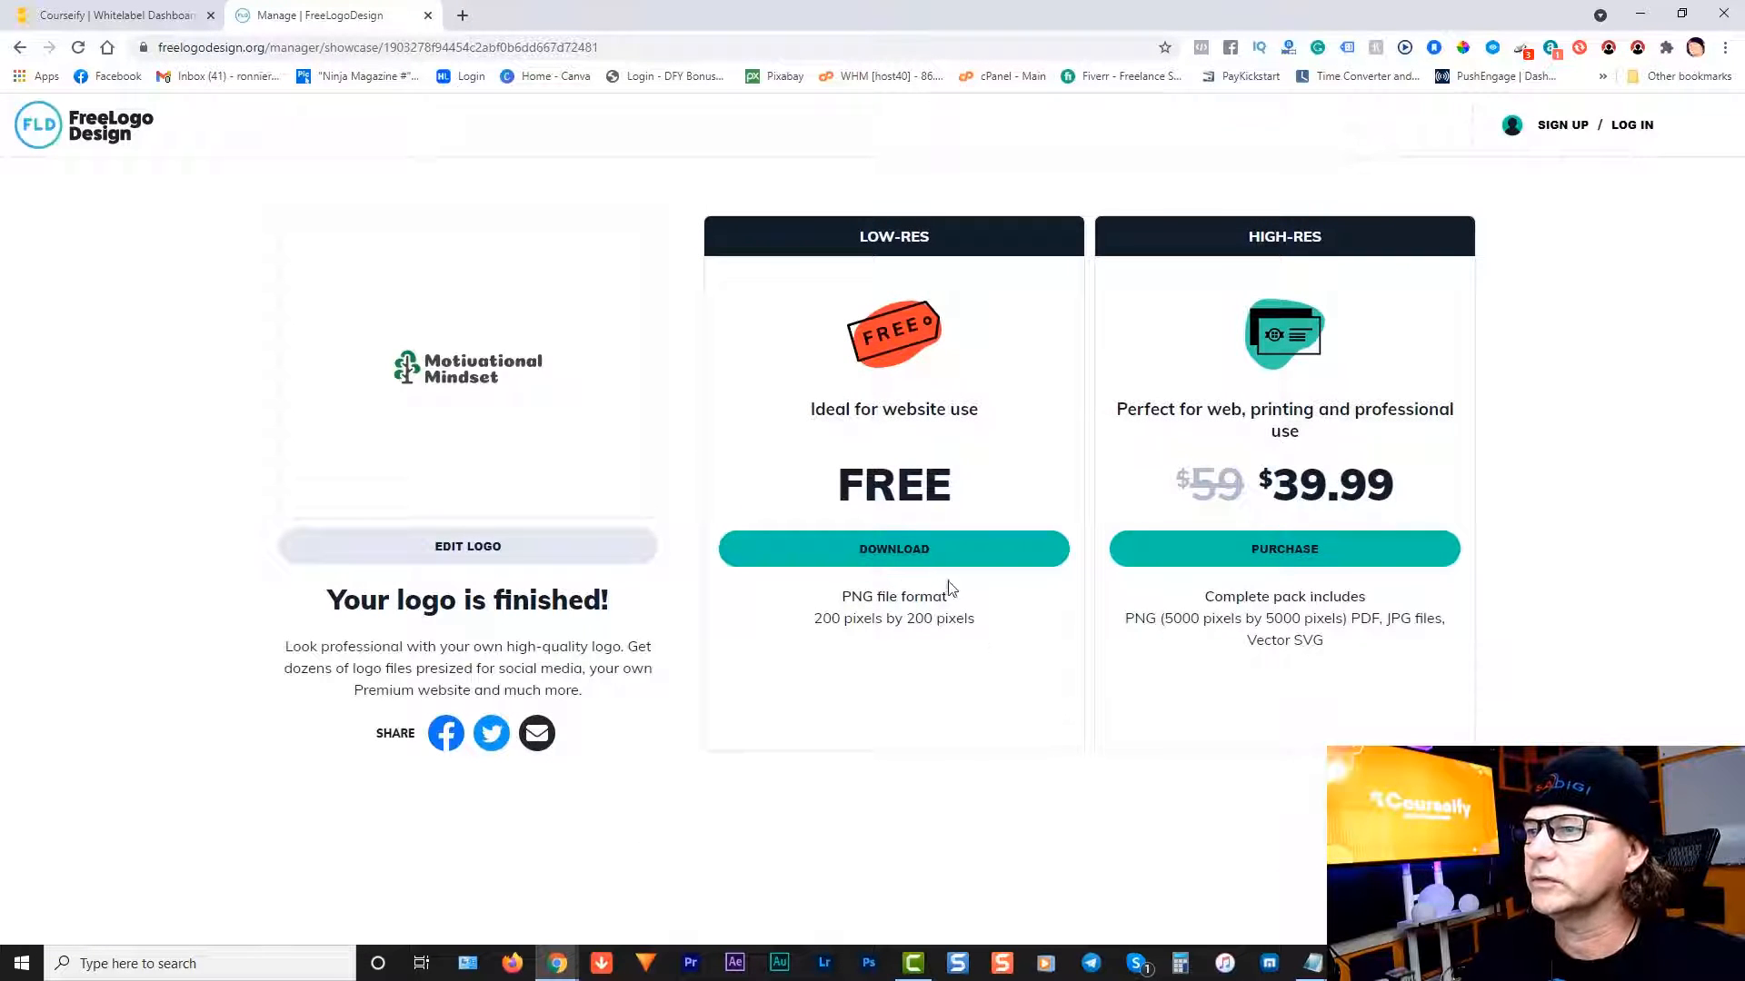
Step: Request the free low-res logo, entering the first name and submitting the form
left_click(887, 561)
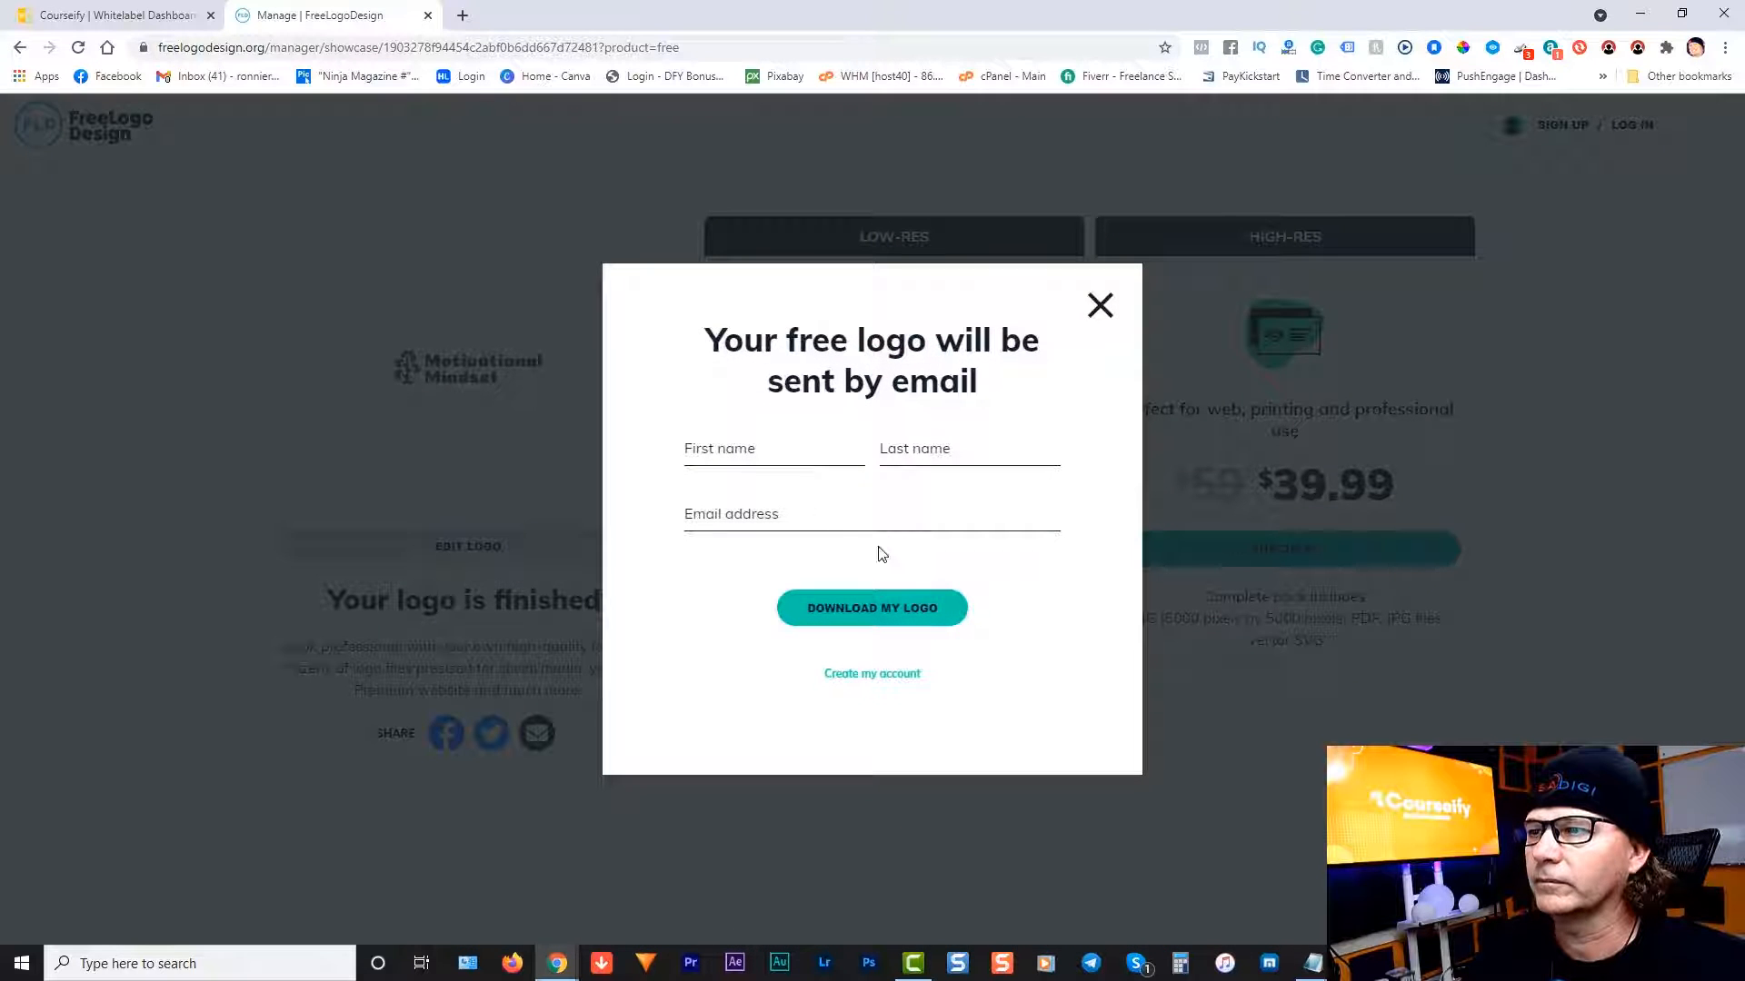
left_click(759, 438)
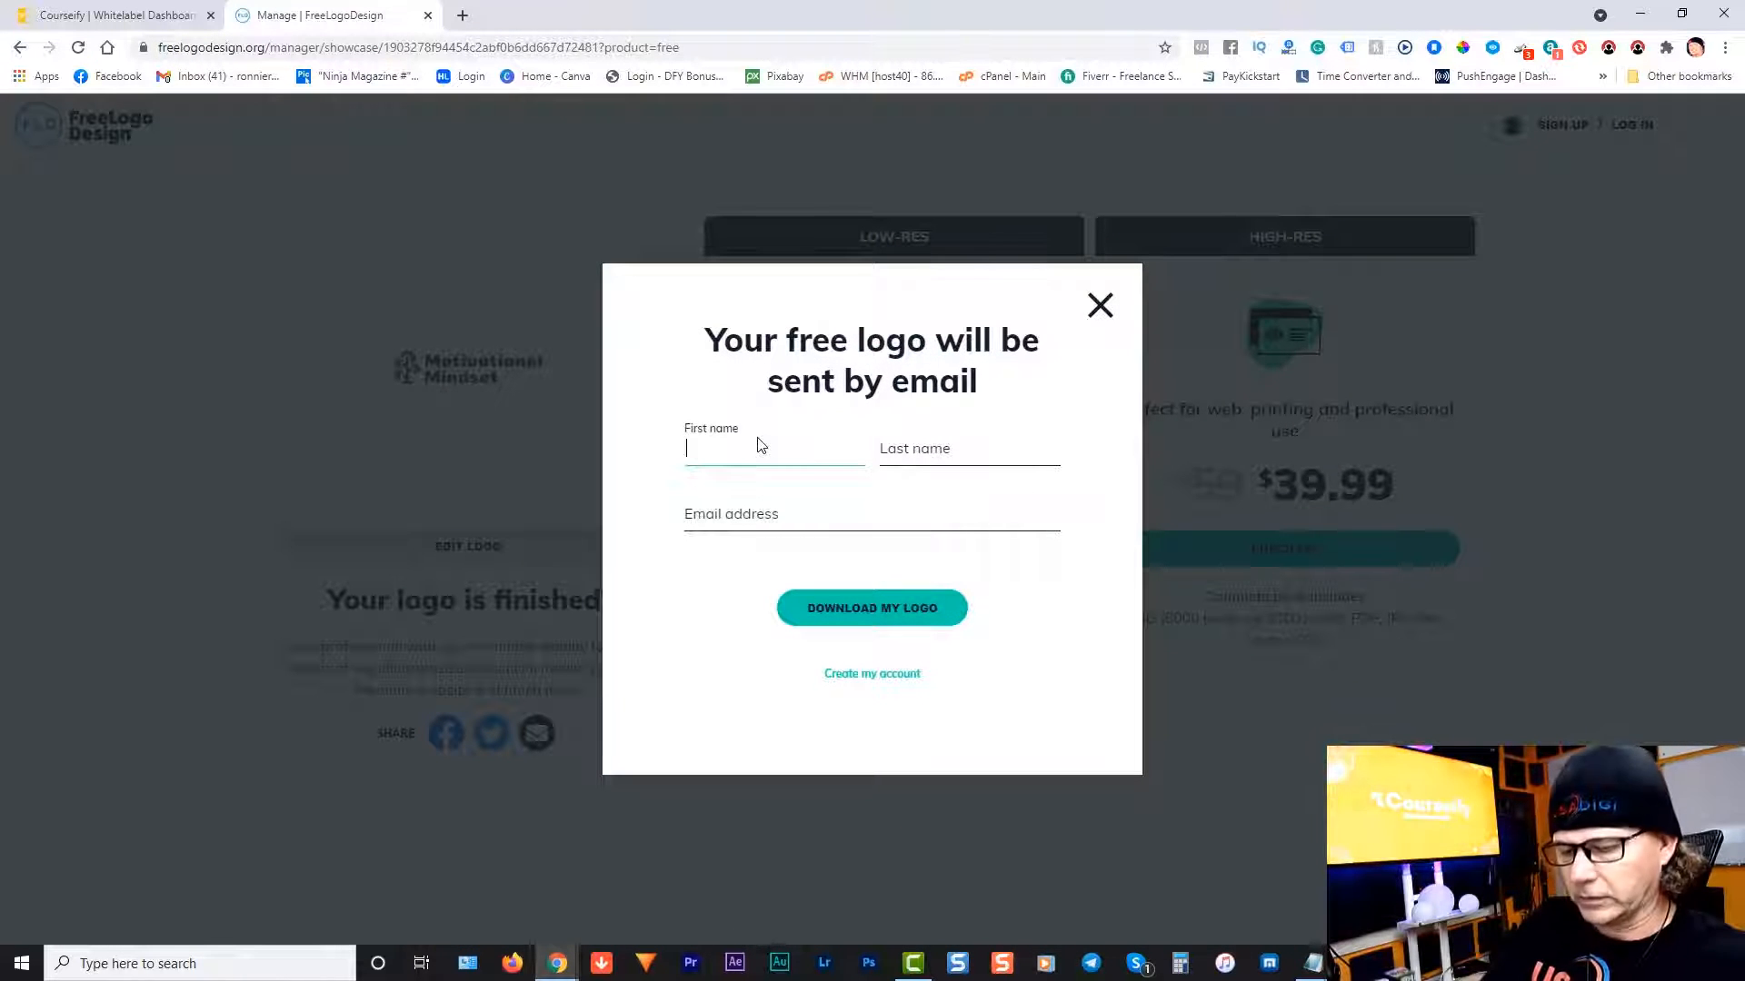
type("Ronnie")
key("Tab")
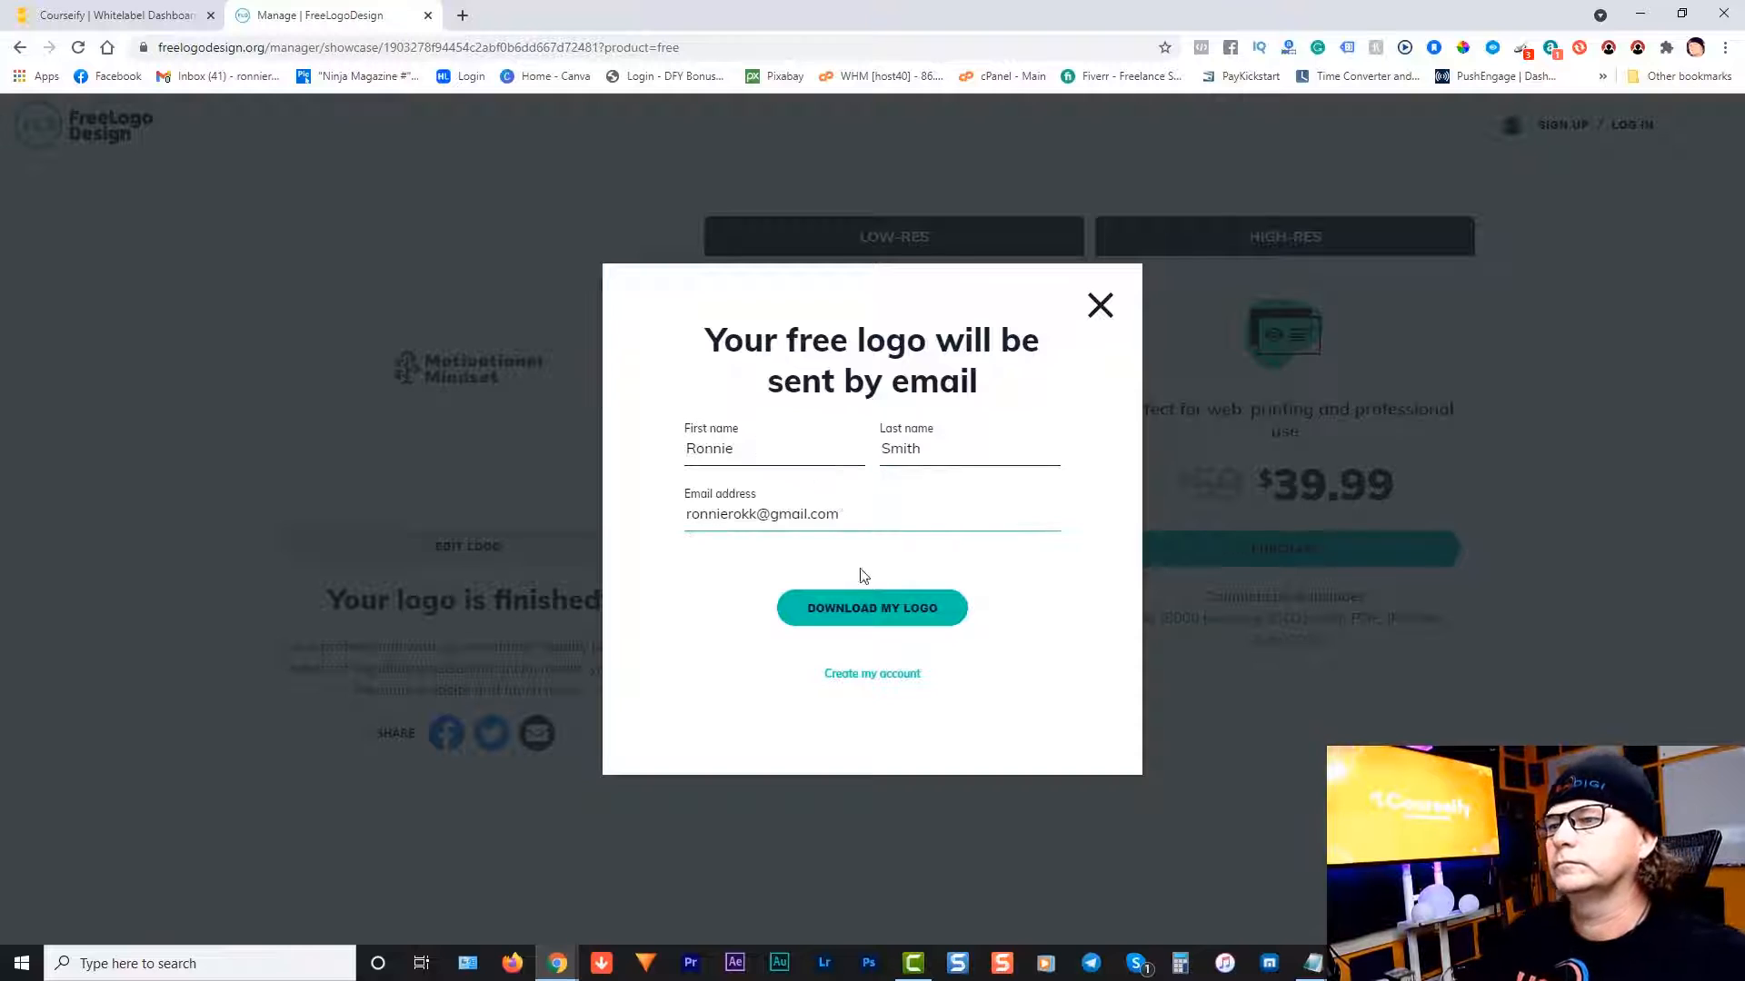
left_click(874, 612)
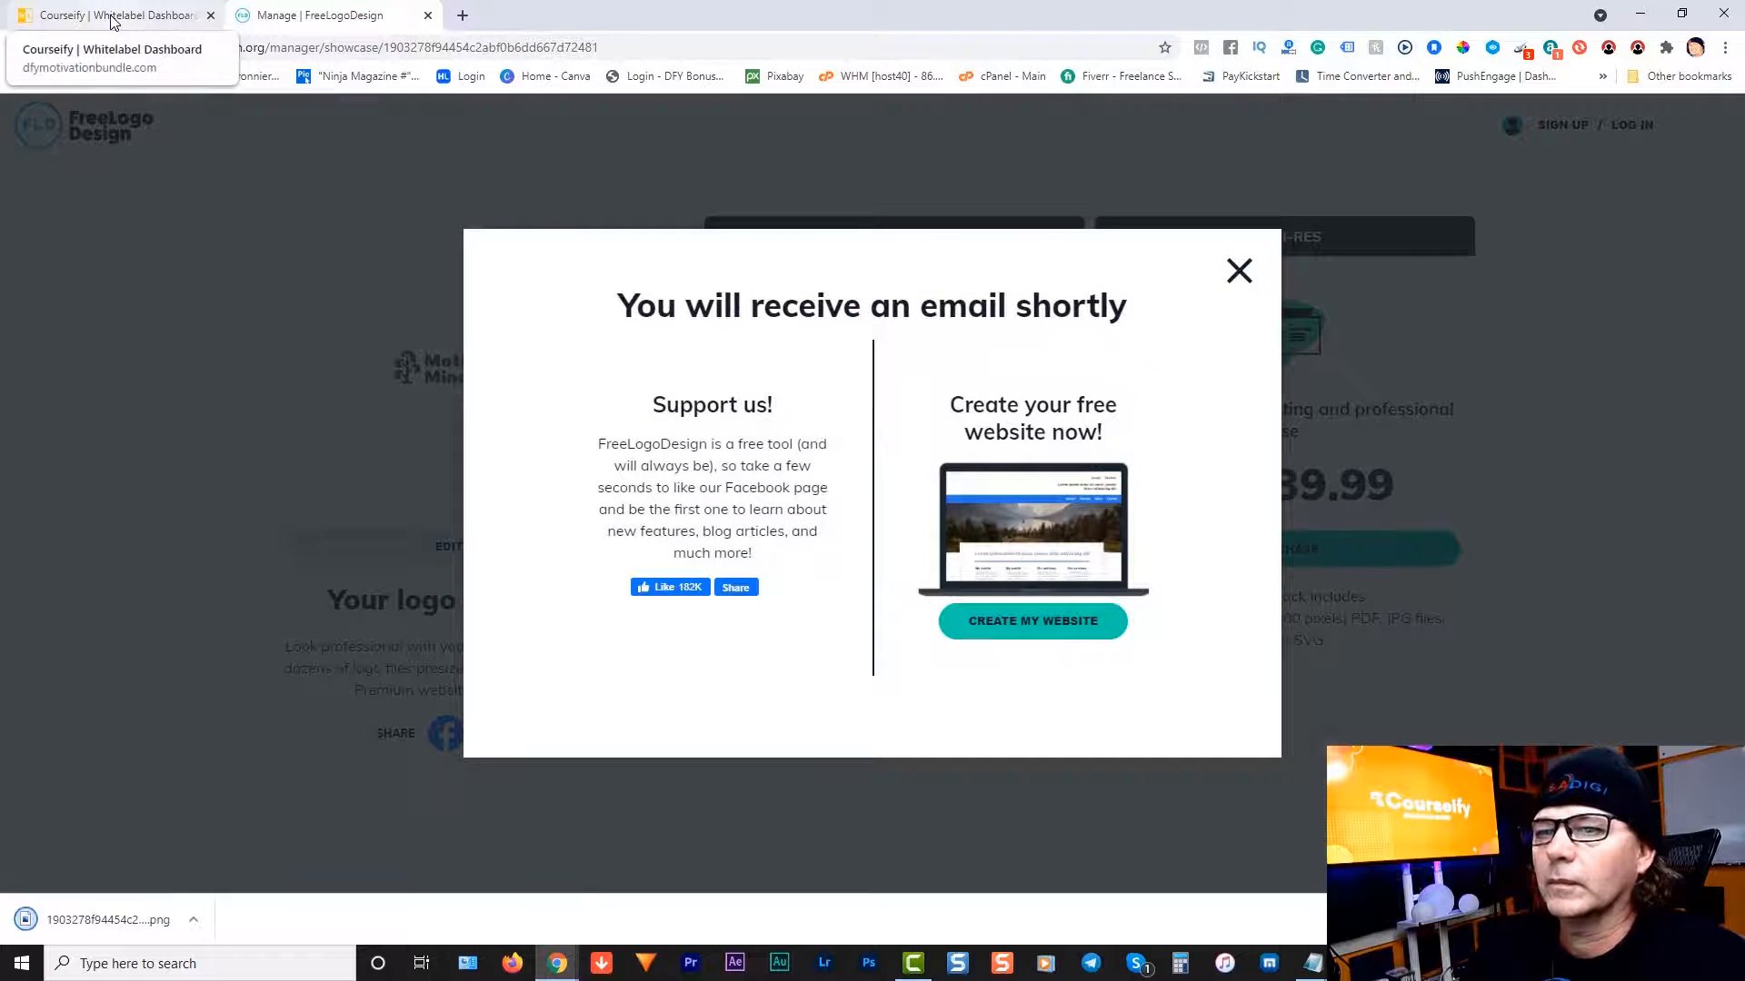
Step: Upload the downloaded Motivational Mindset PNG as the whitelabel logo and submit the updates
left_click(113, 20)
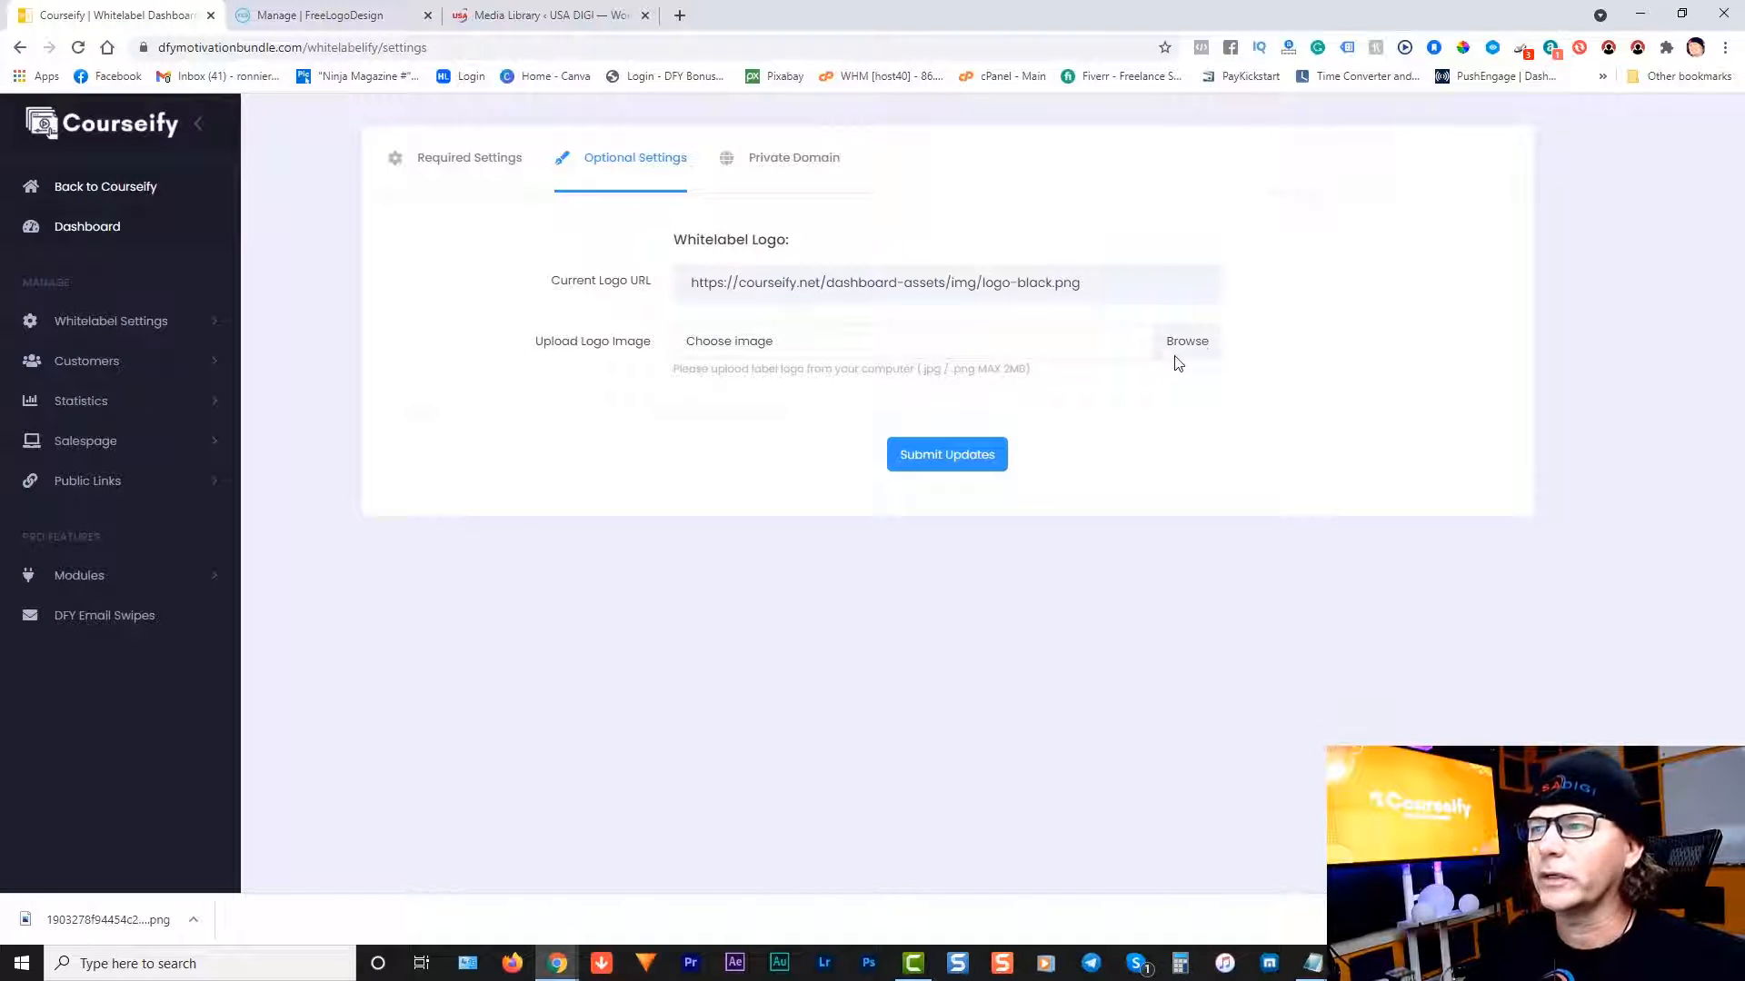
left_click(1181, 342)
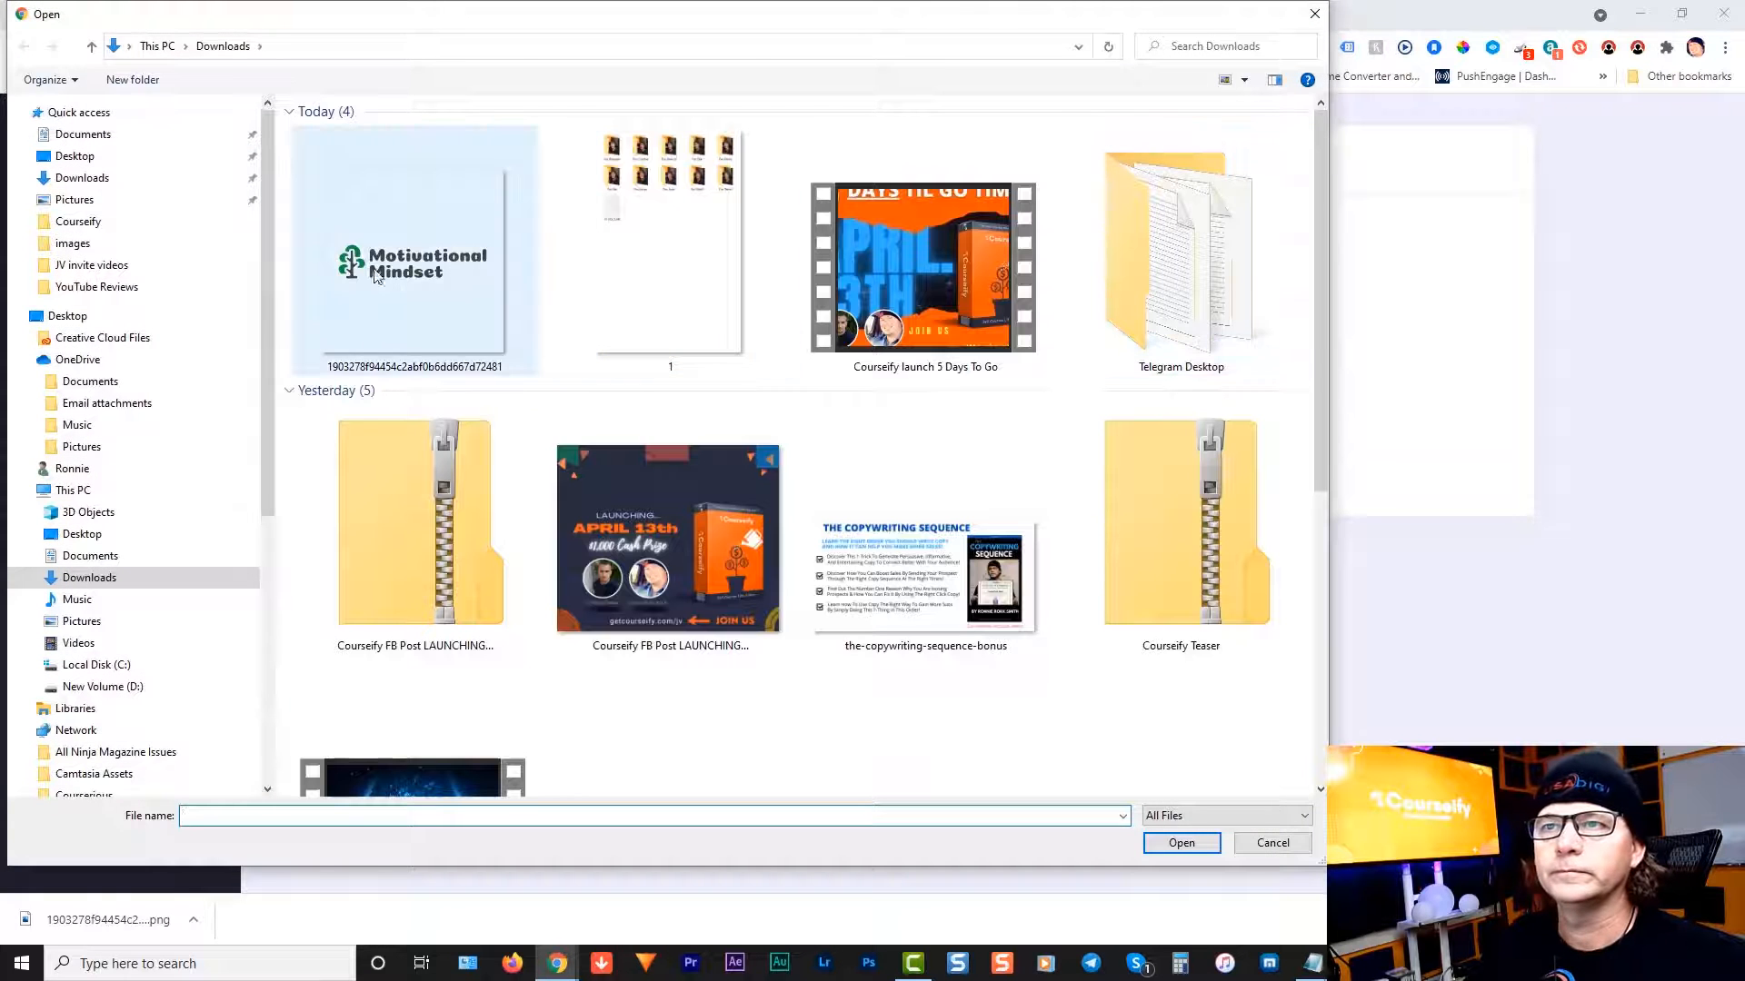
double_click(435, 292)
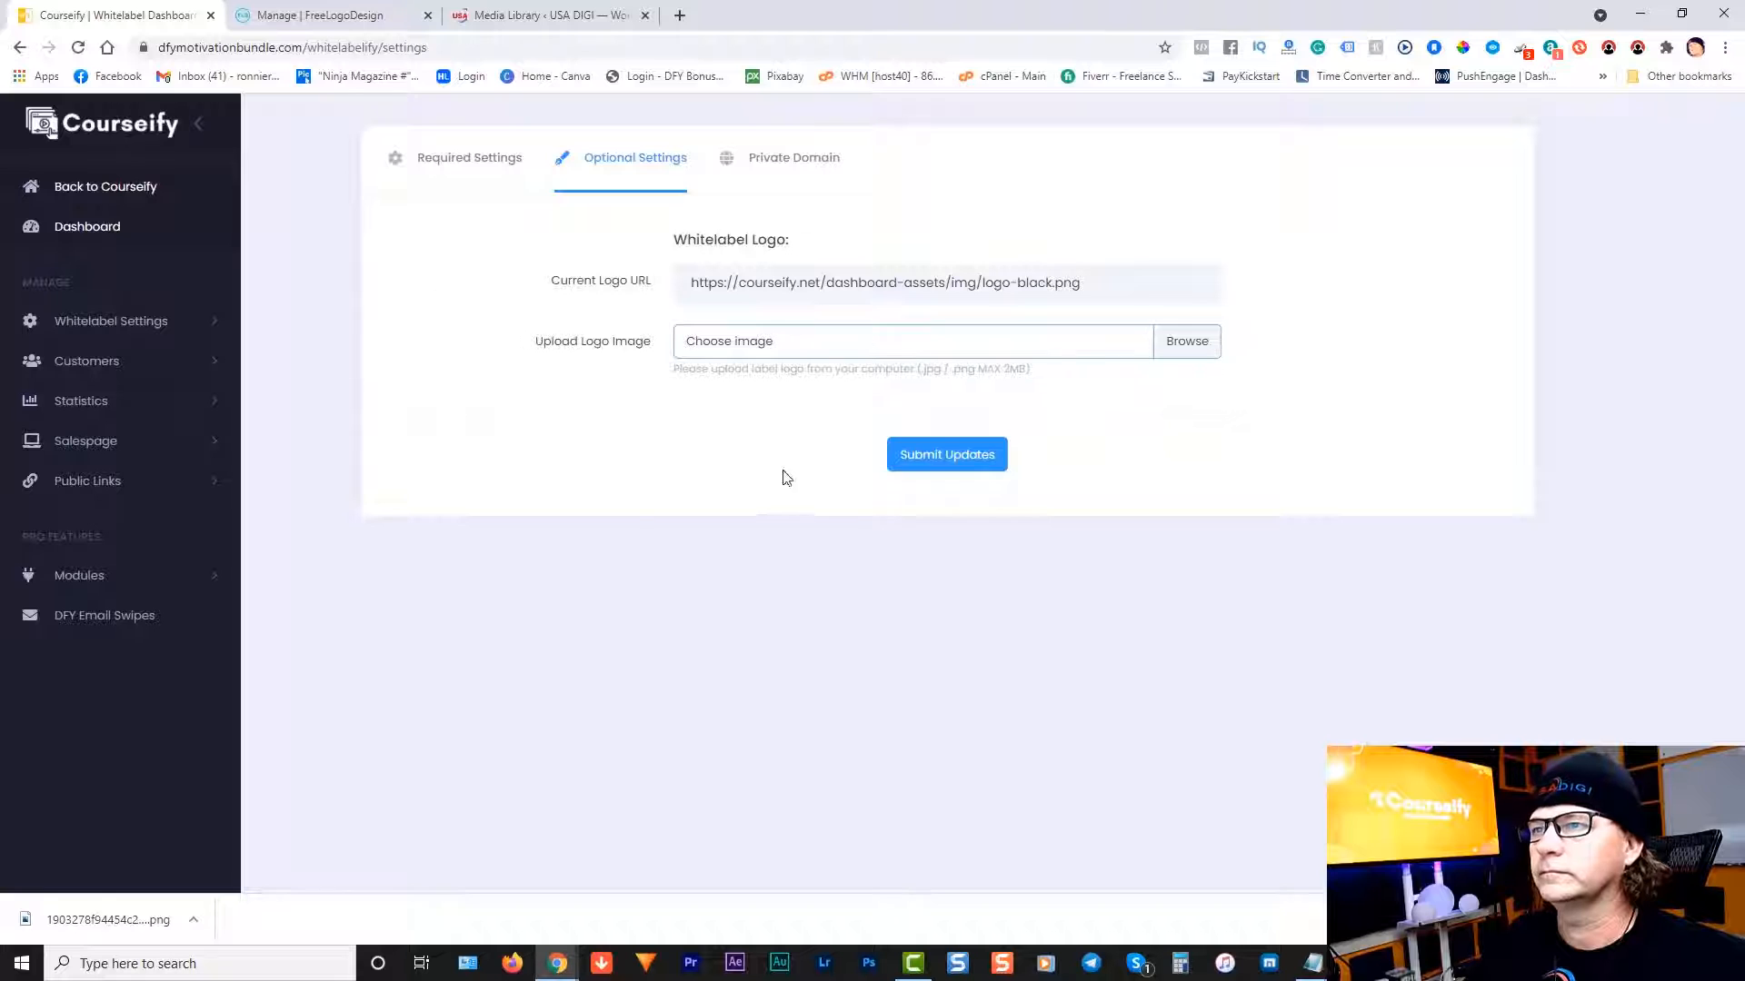
left_click(937, 462)
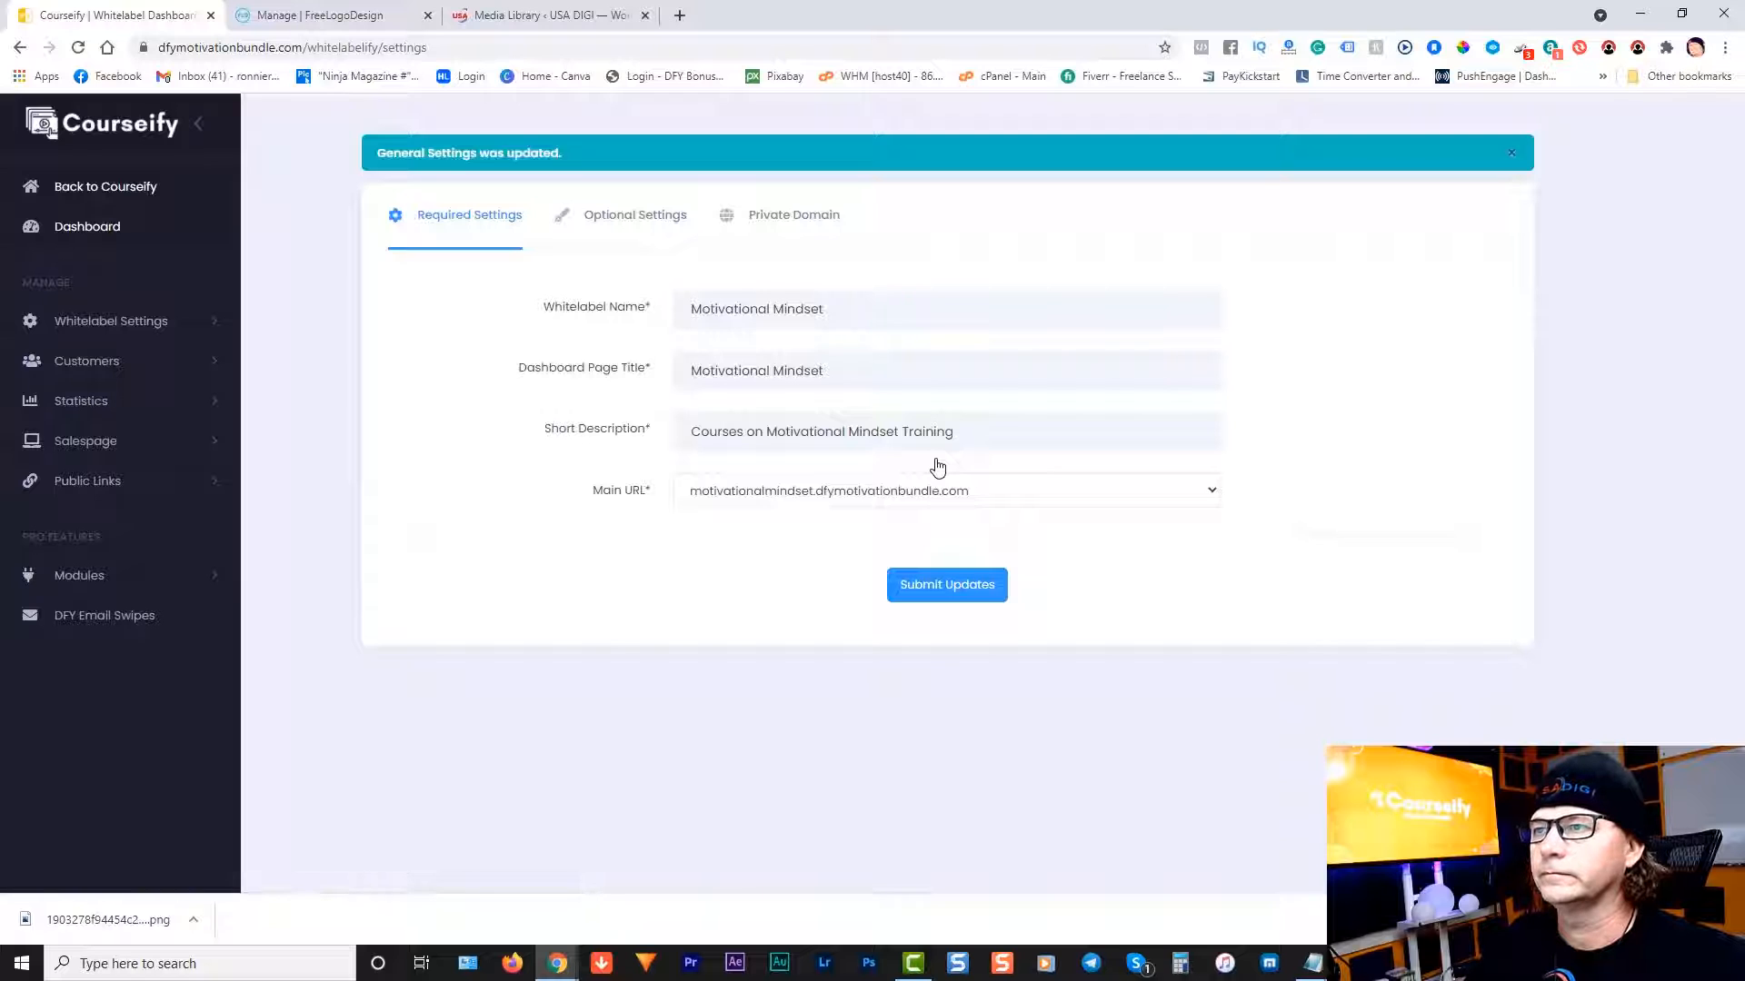
Step: Check the saved logo under Optional Settings, then review the motivationalmindset private domain settings
left_click(625, 219)
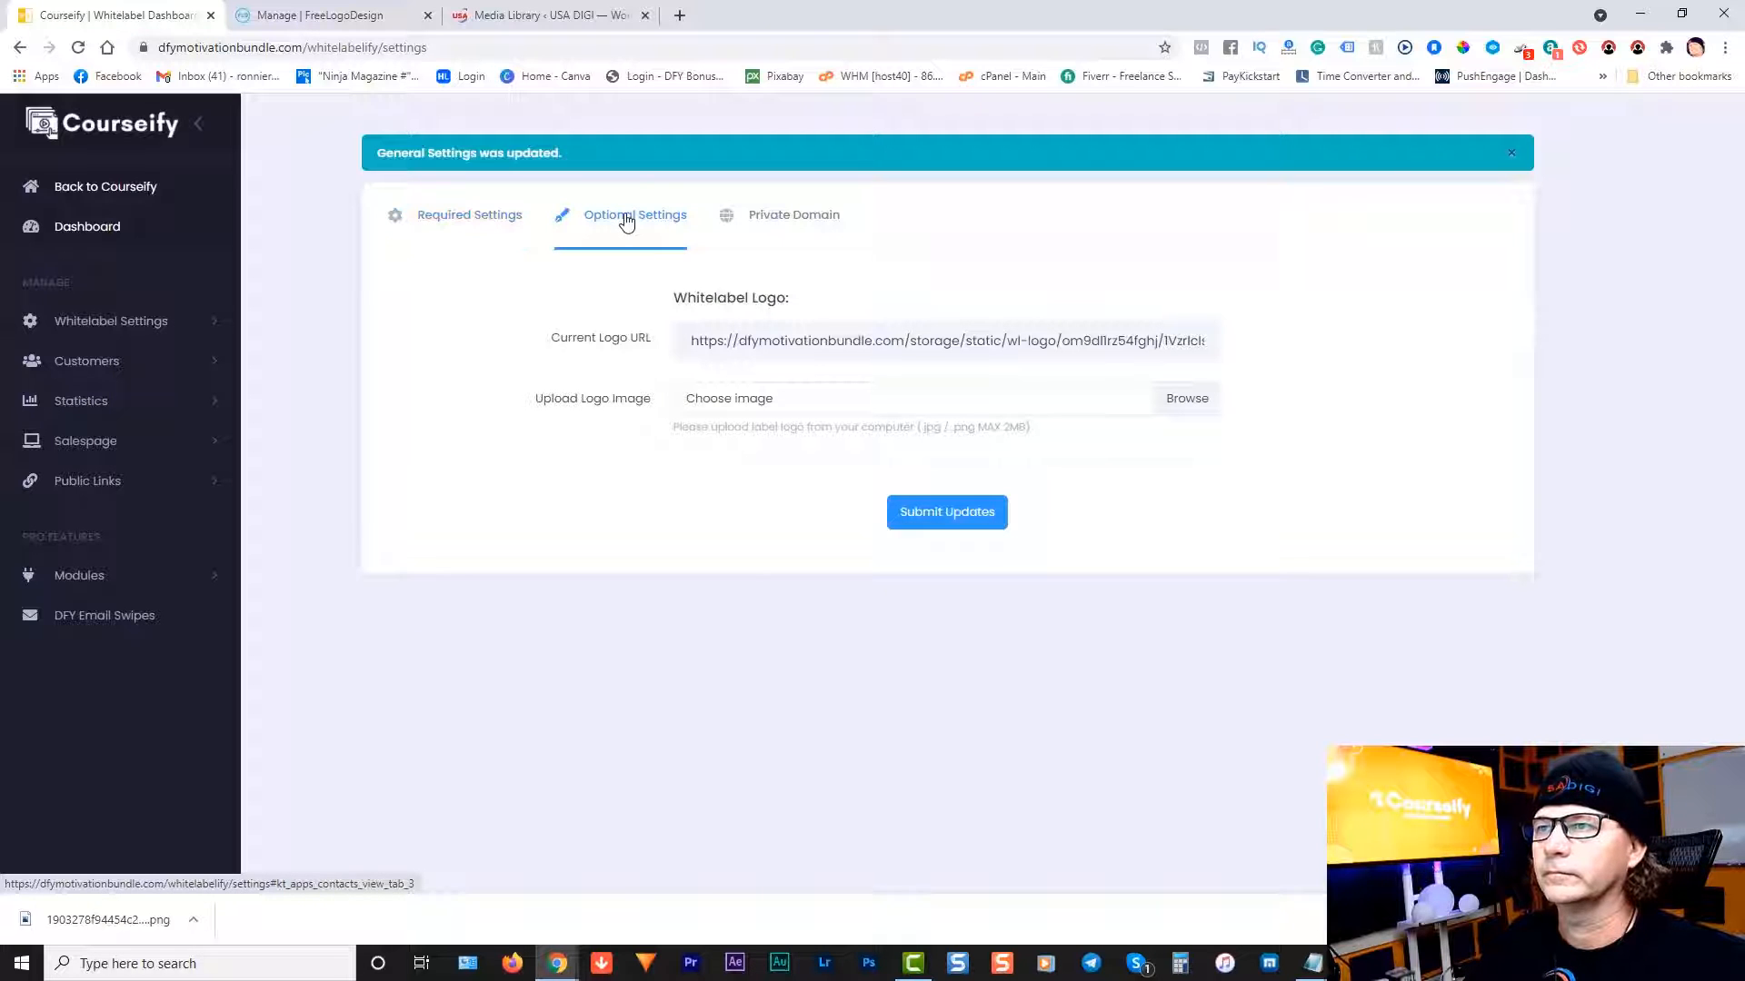
left_click(820, 227)
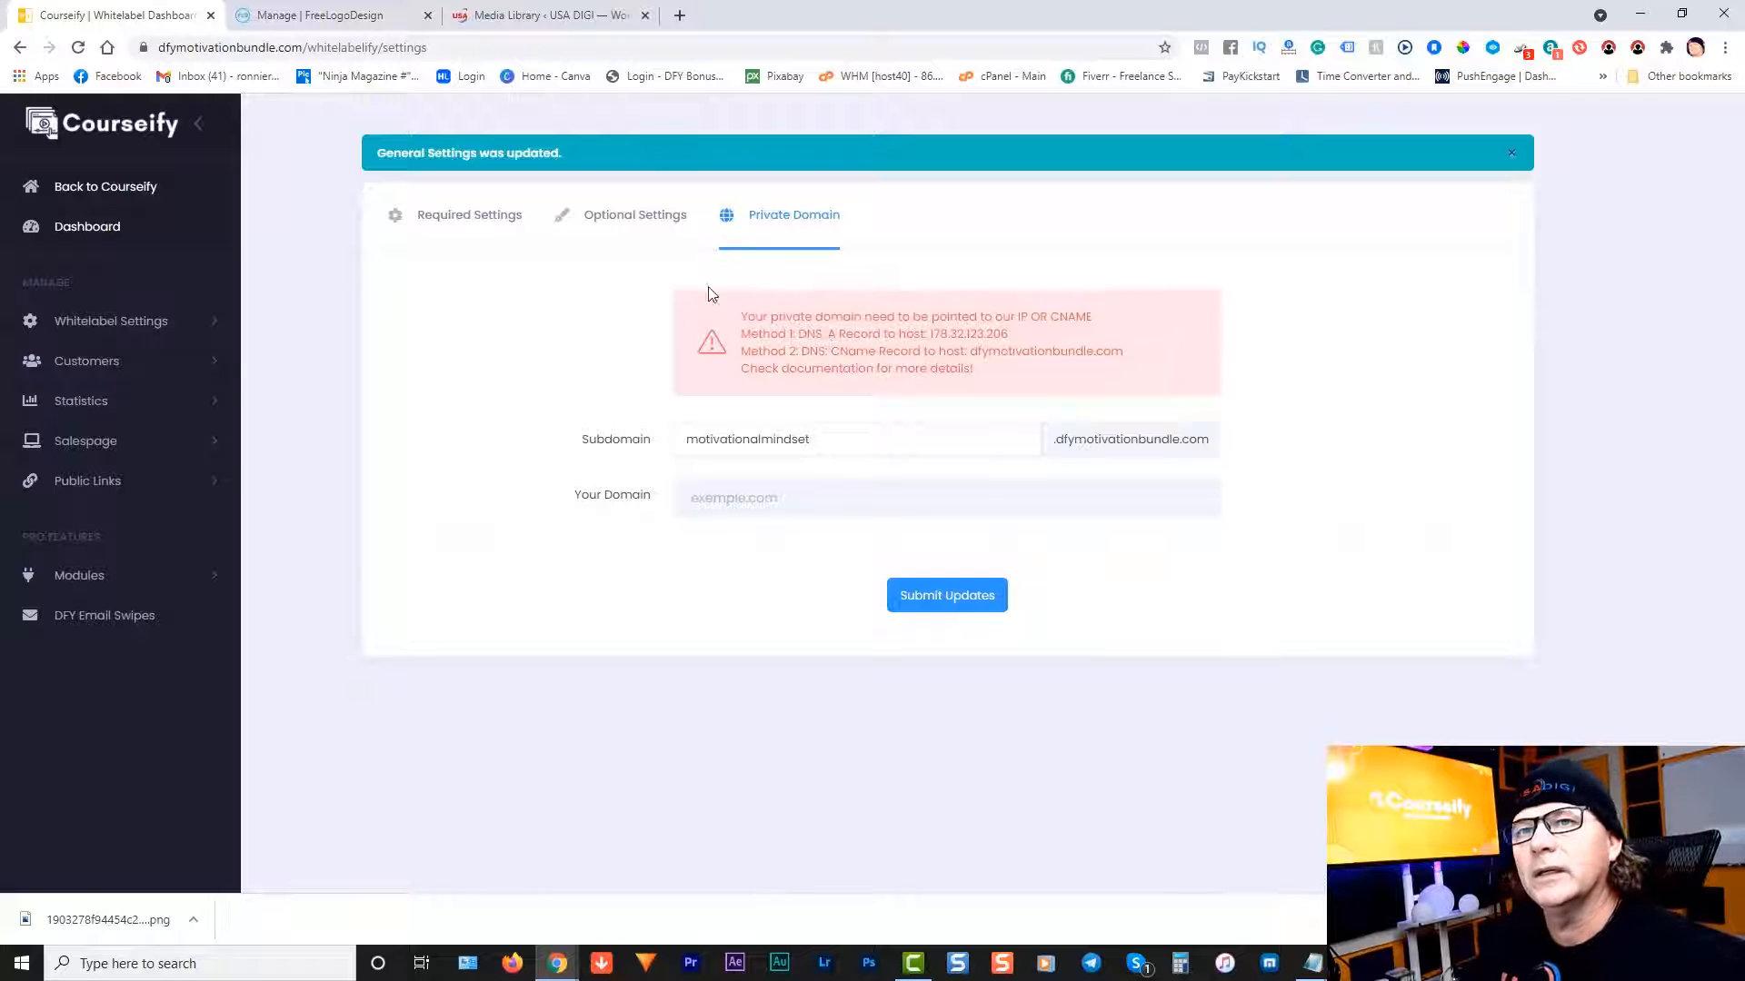
left_click(147, 323)
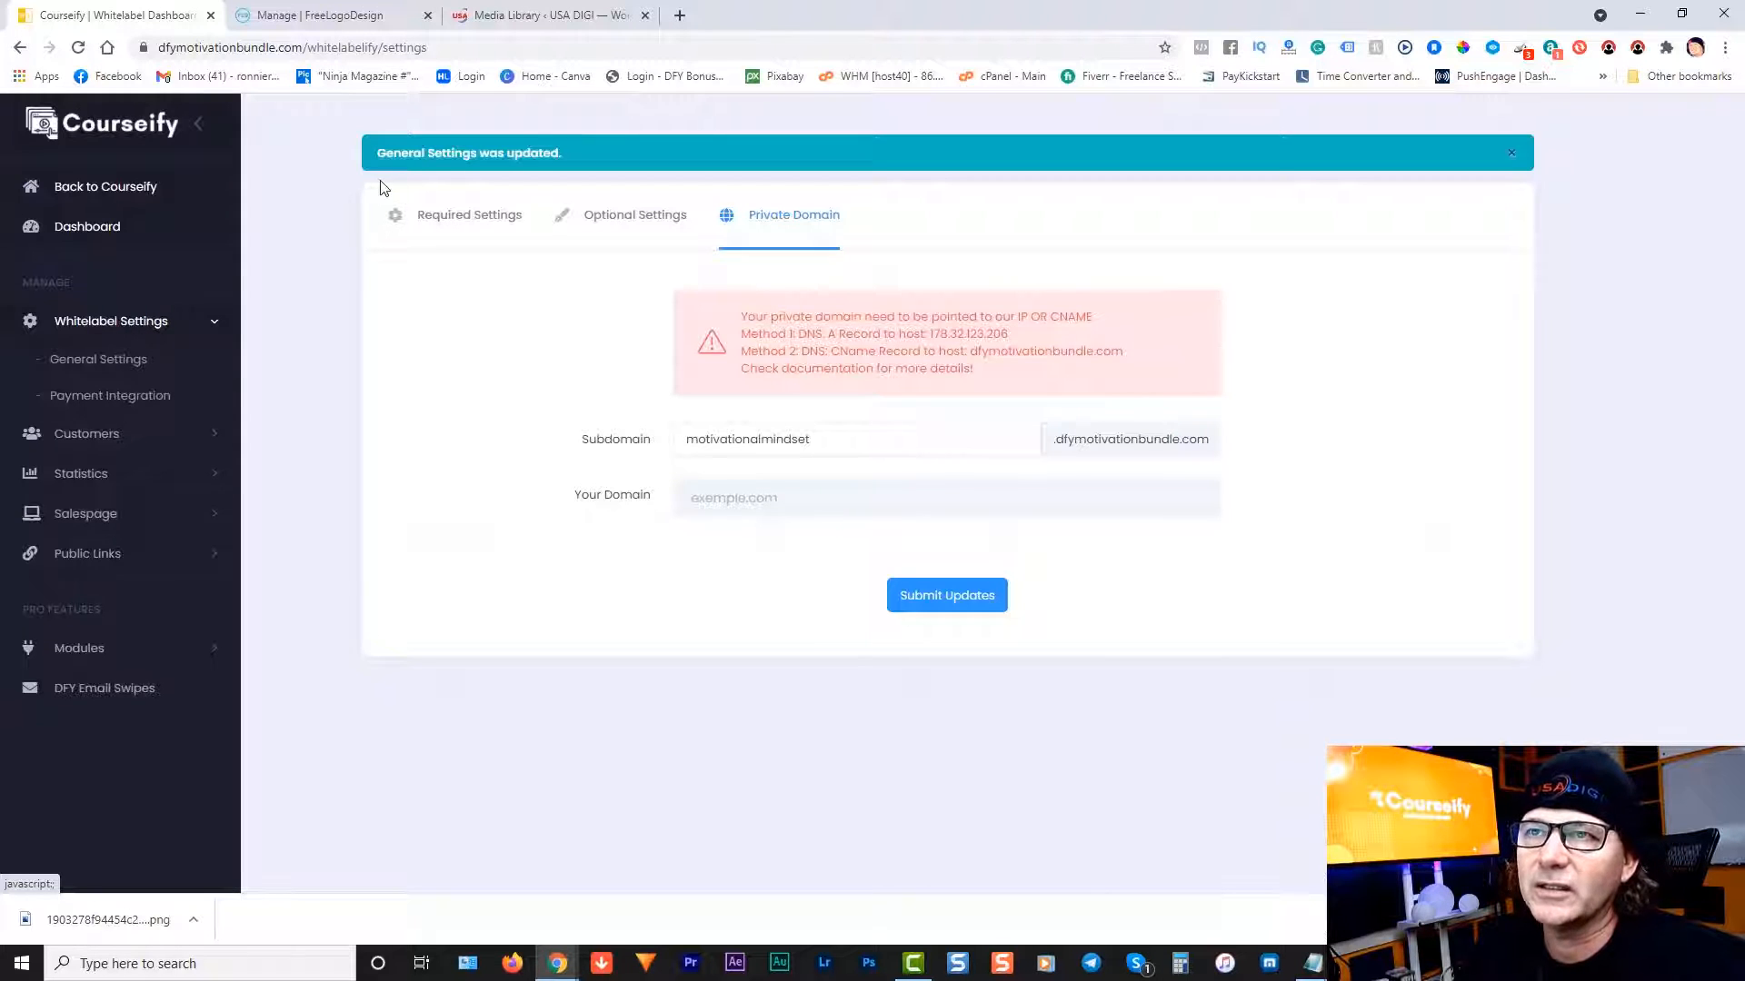
Step: Visit General Settings, then the Payment Integration page with One Time Fee payment type
left_click(109, 363)
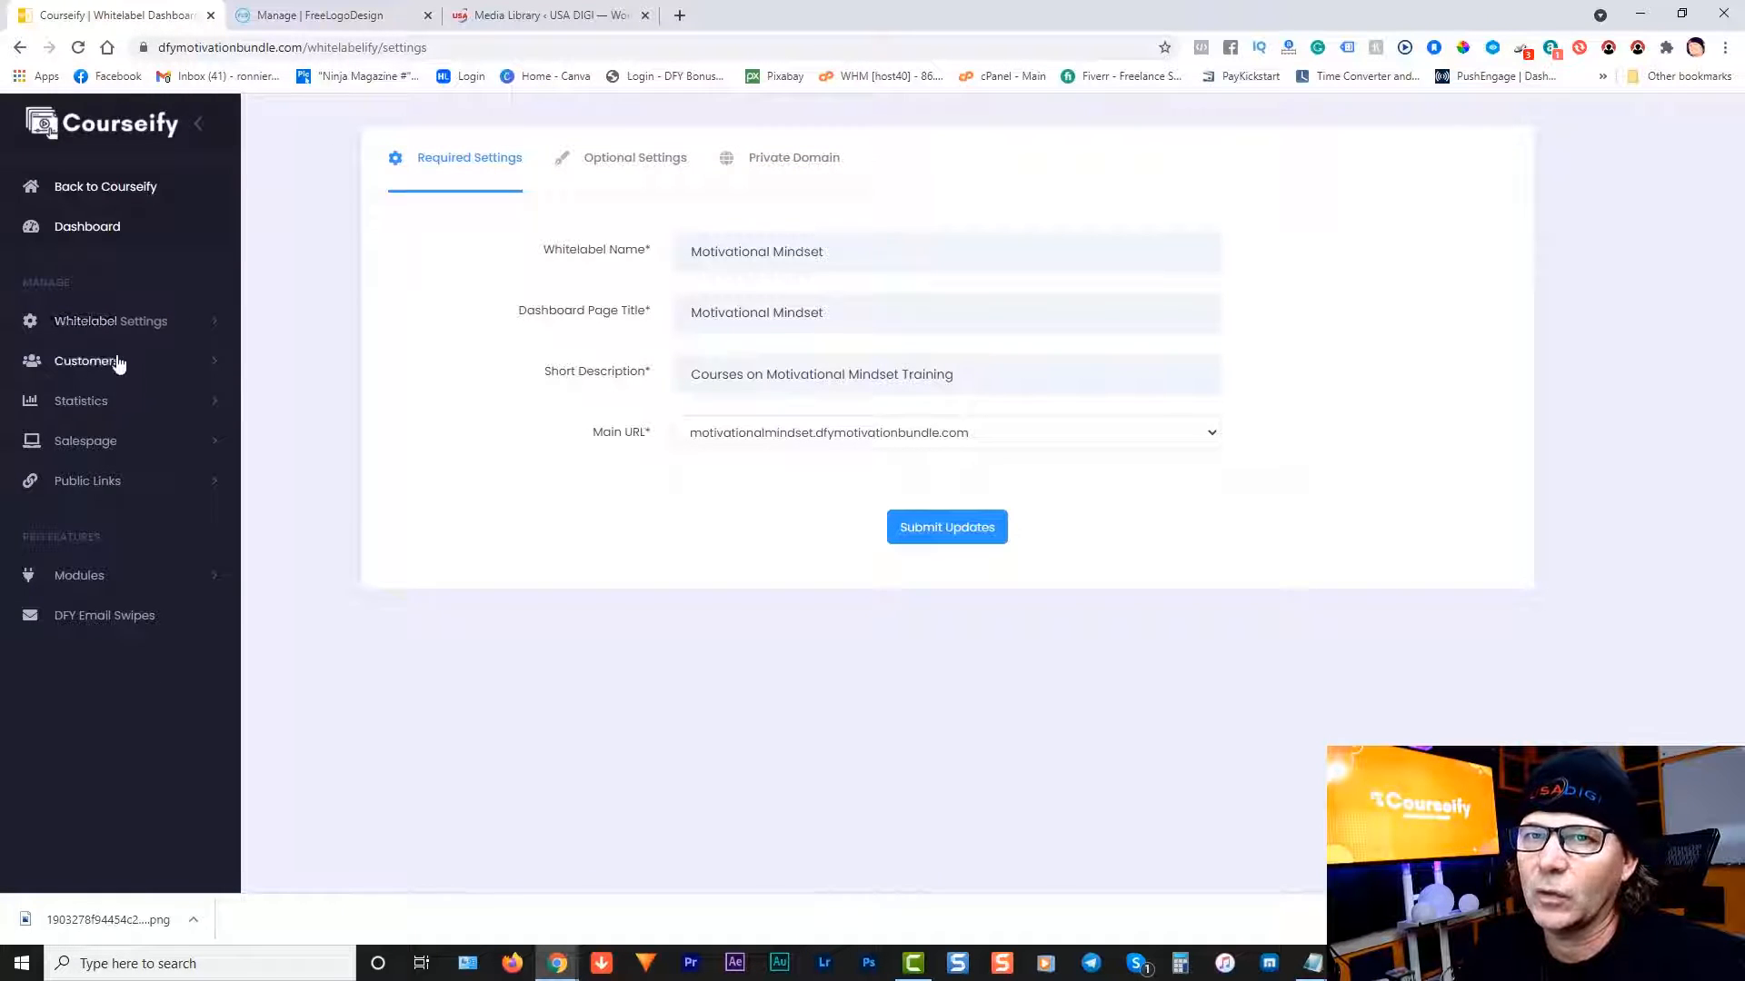
left_click(123, 323)
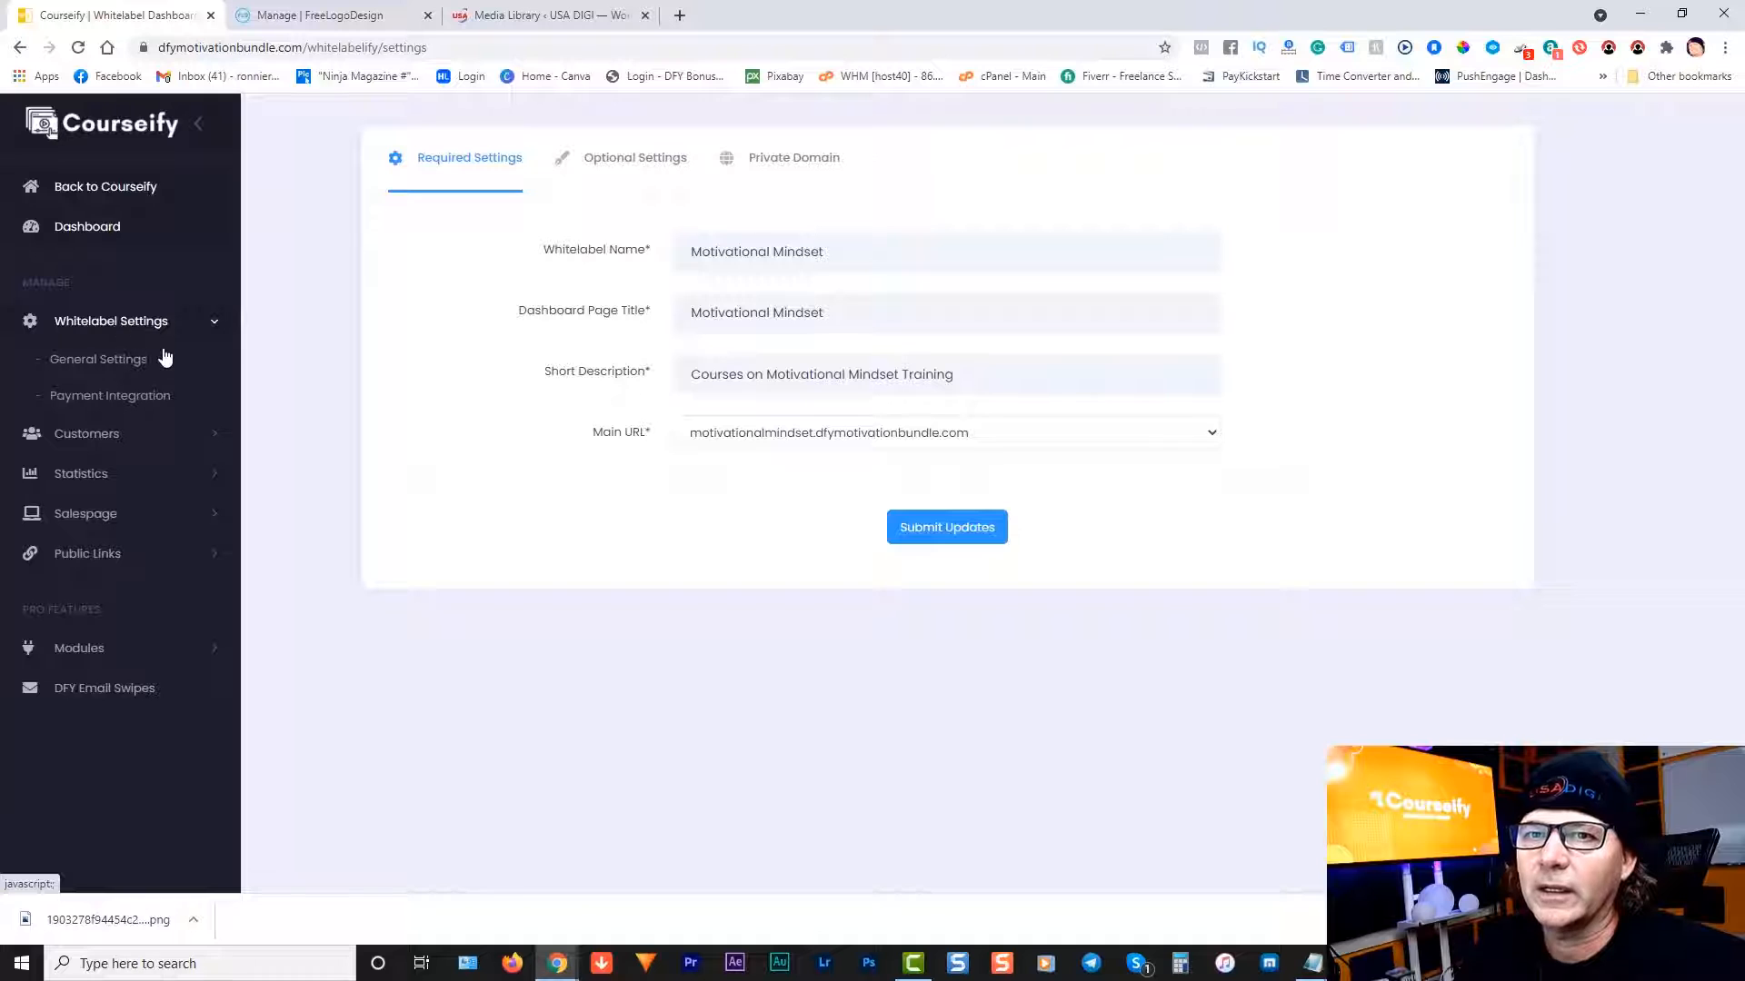
left_click(109, 402)
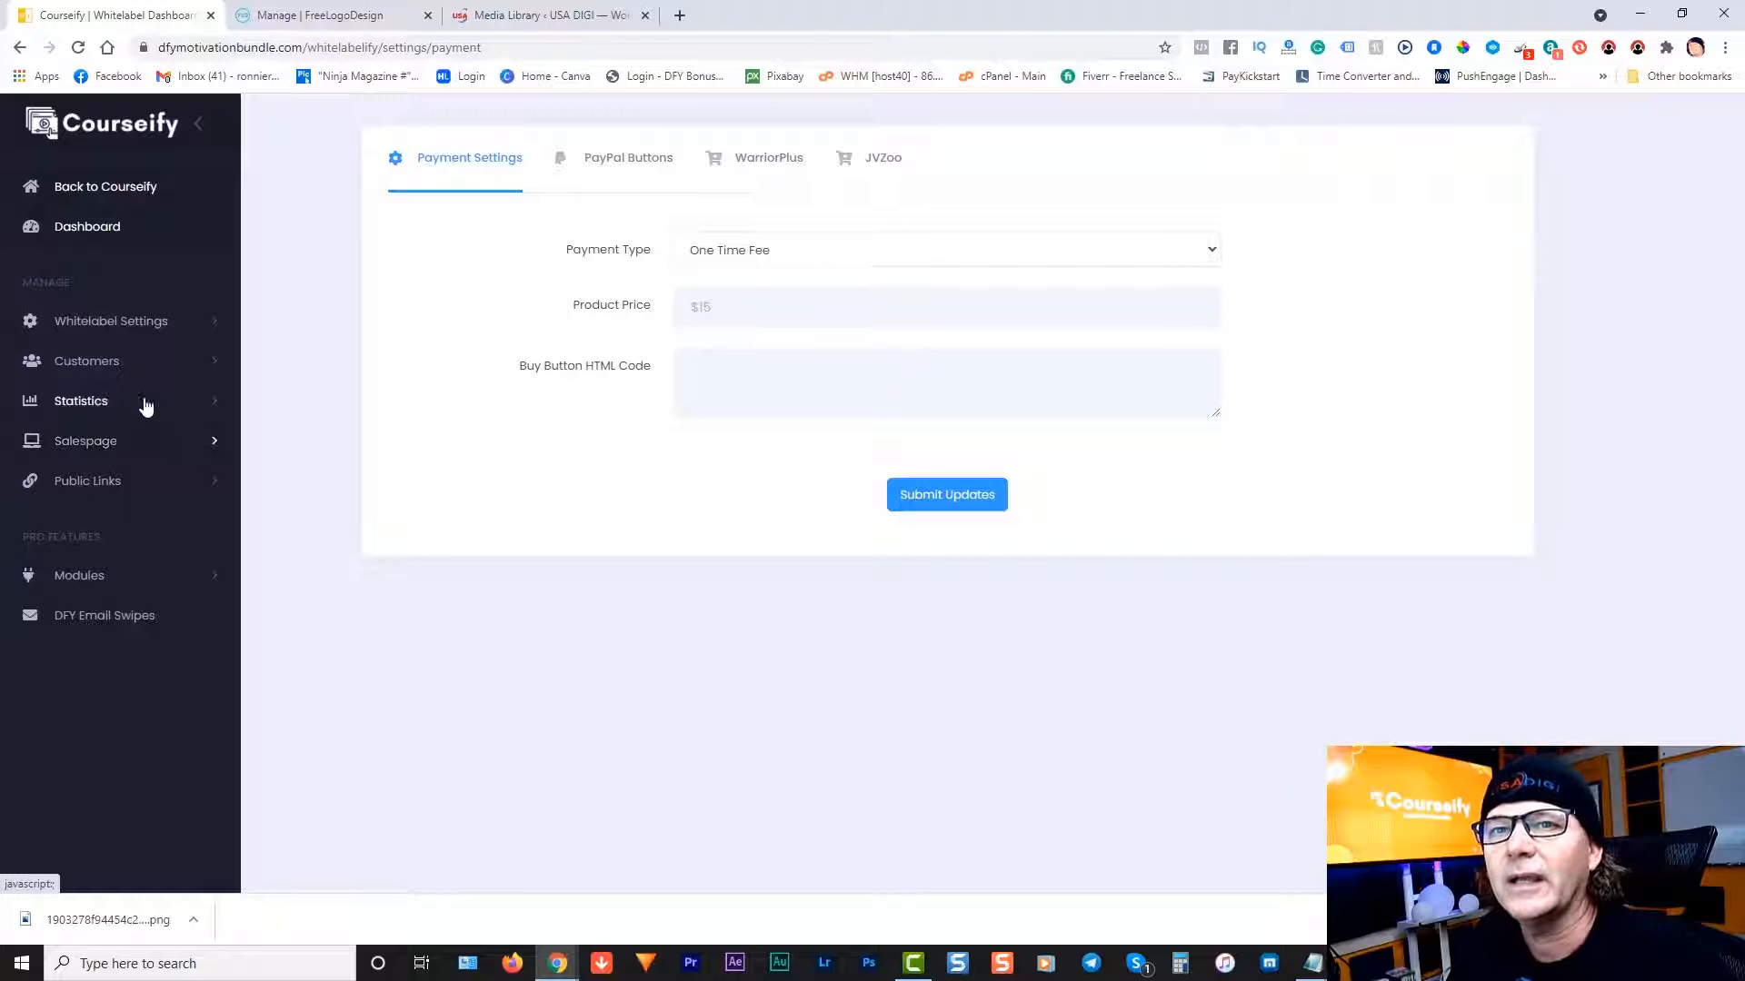
Step: View the empty Customers List, then briefly the Add New Customer form
left_click(84, 363)
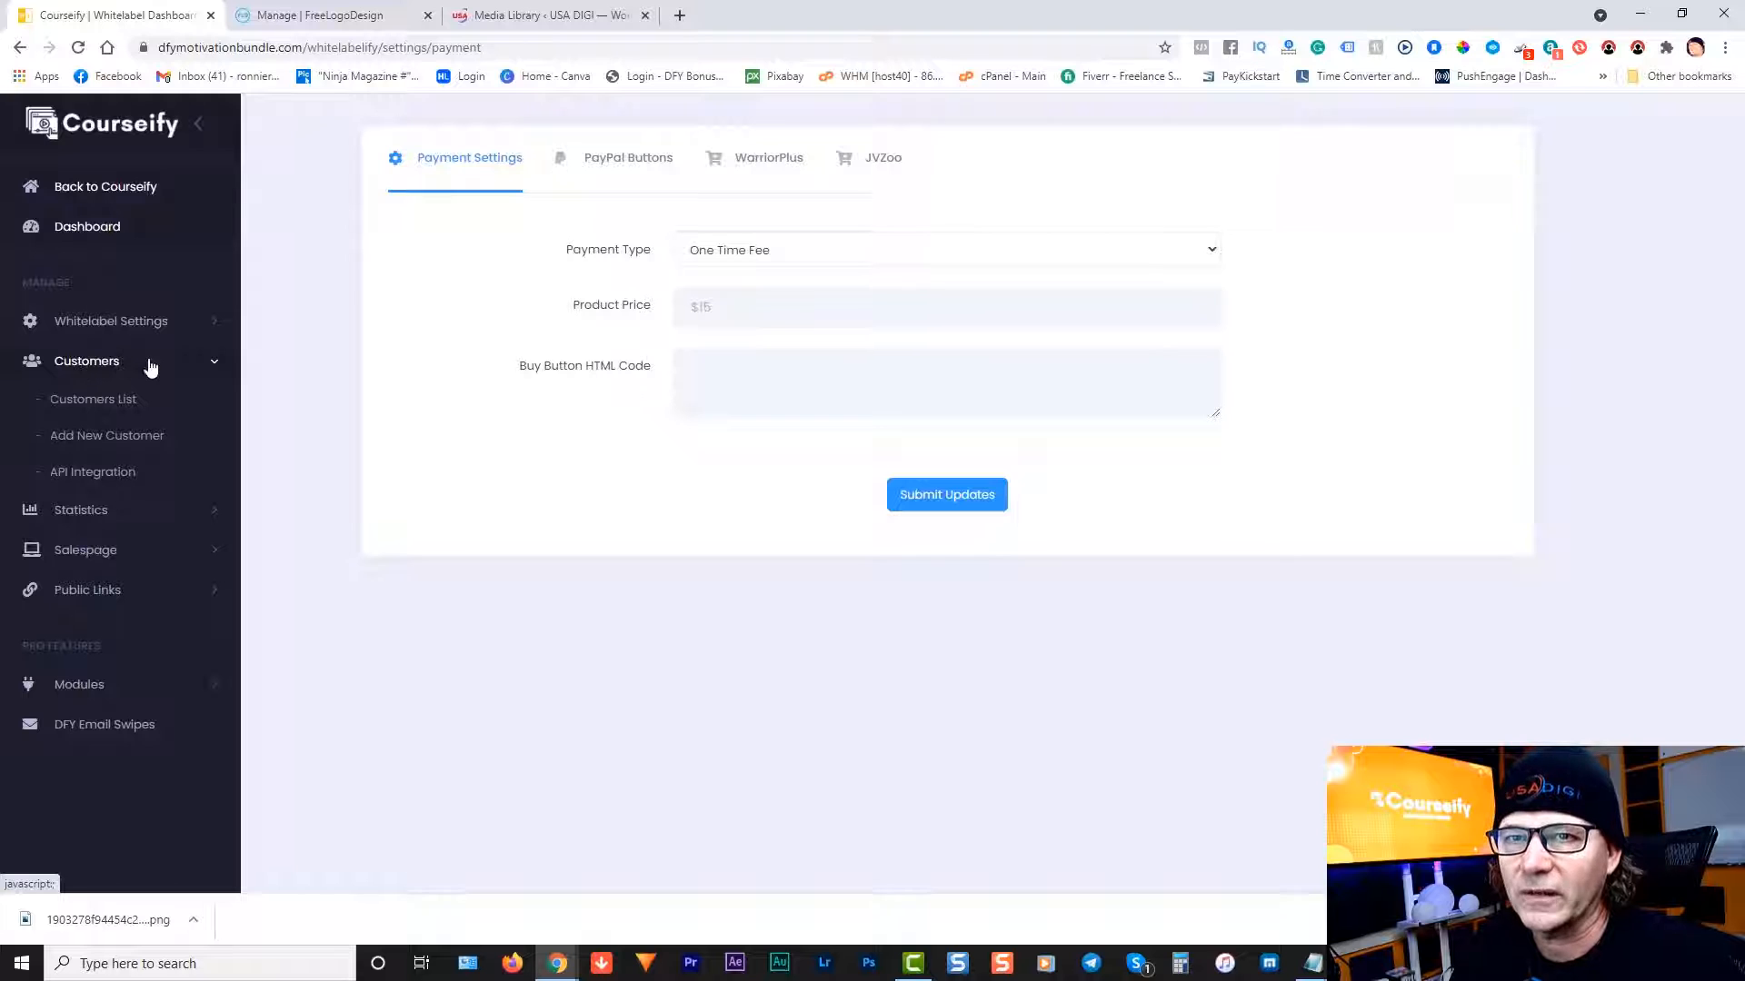
left_click(102, 402)
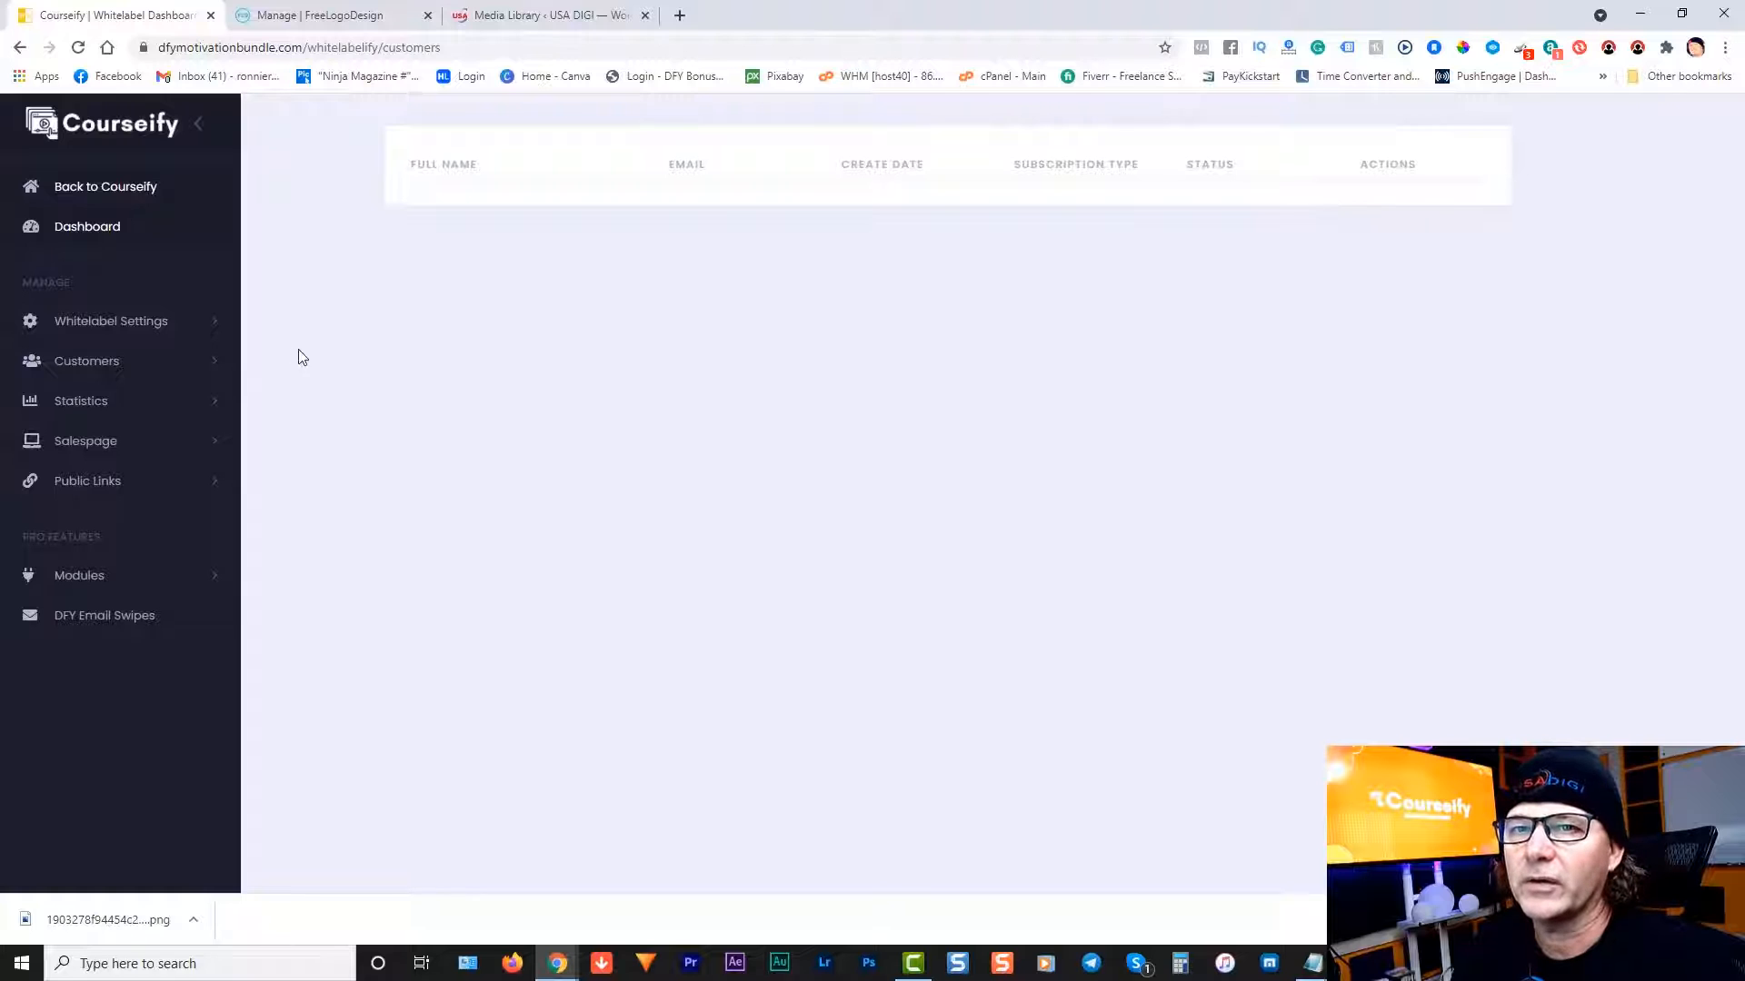
left_click(94, 363)
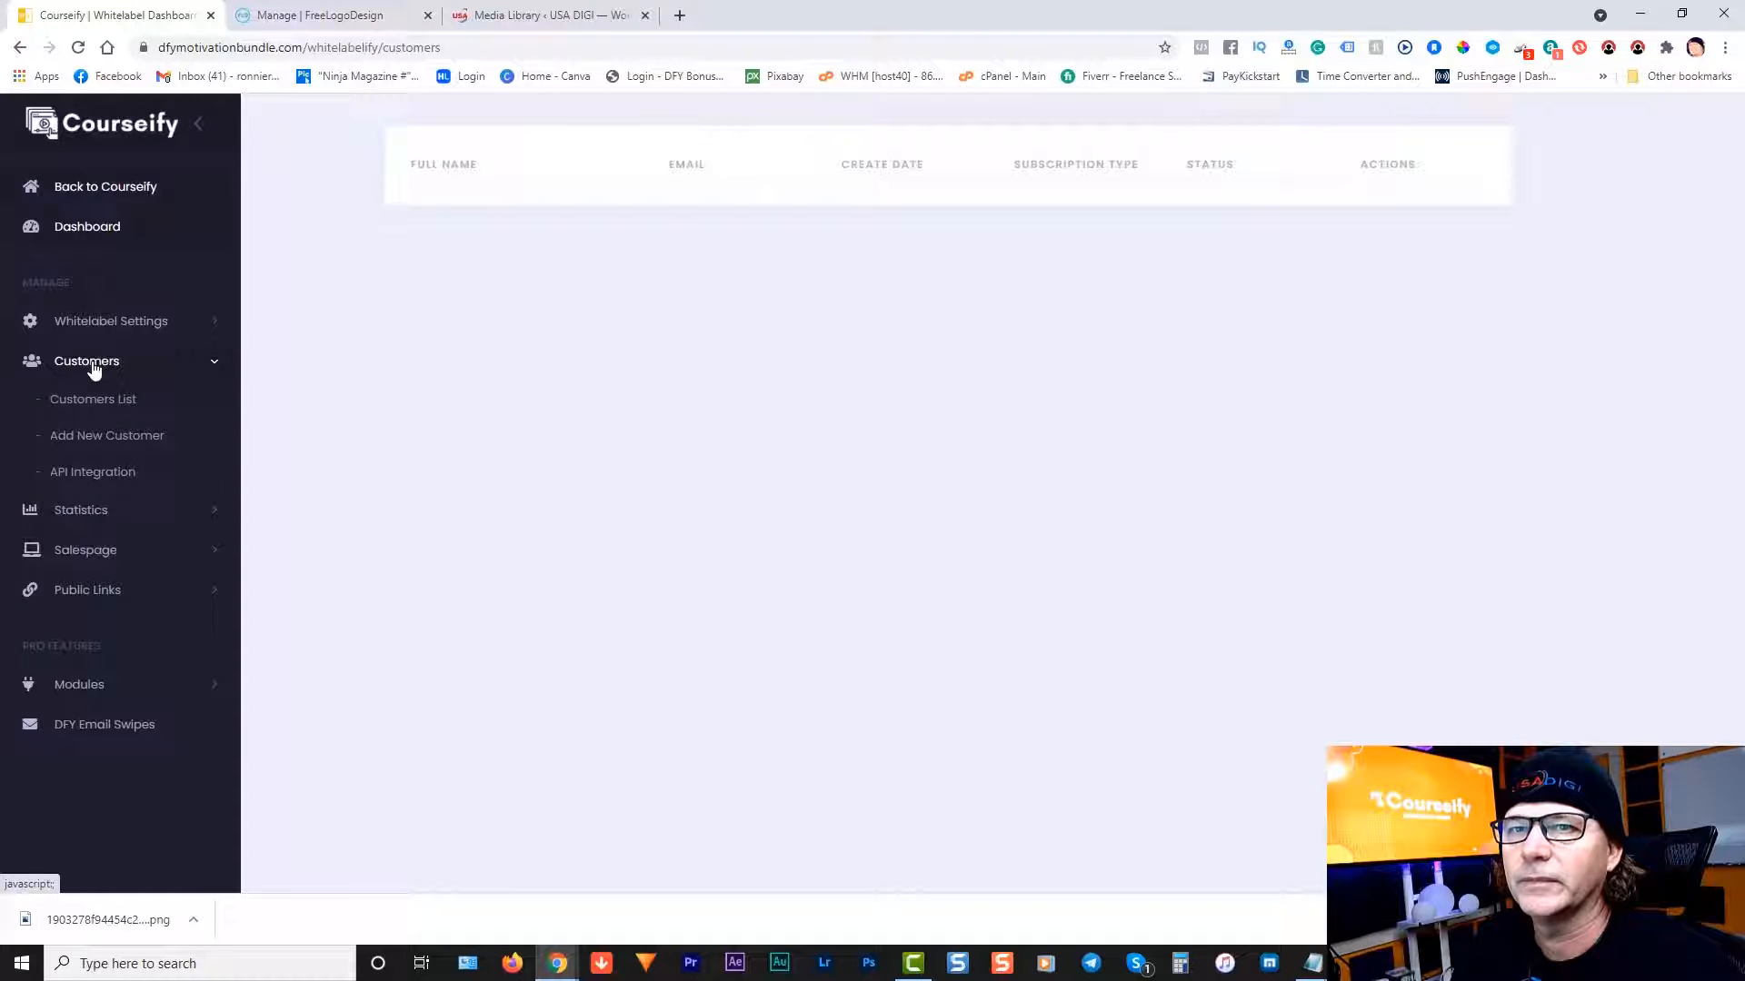
left_click(107, 438)
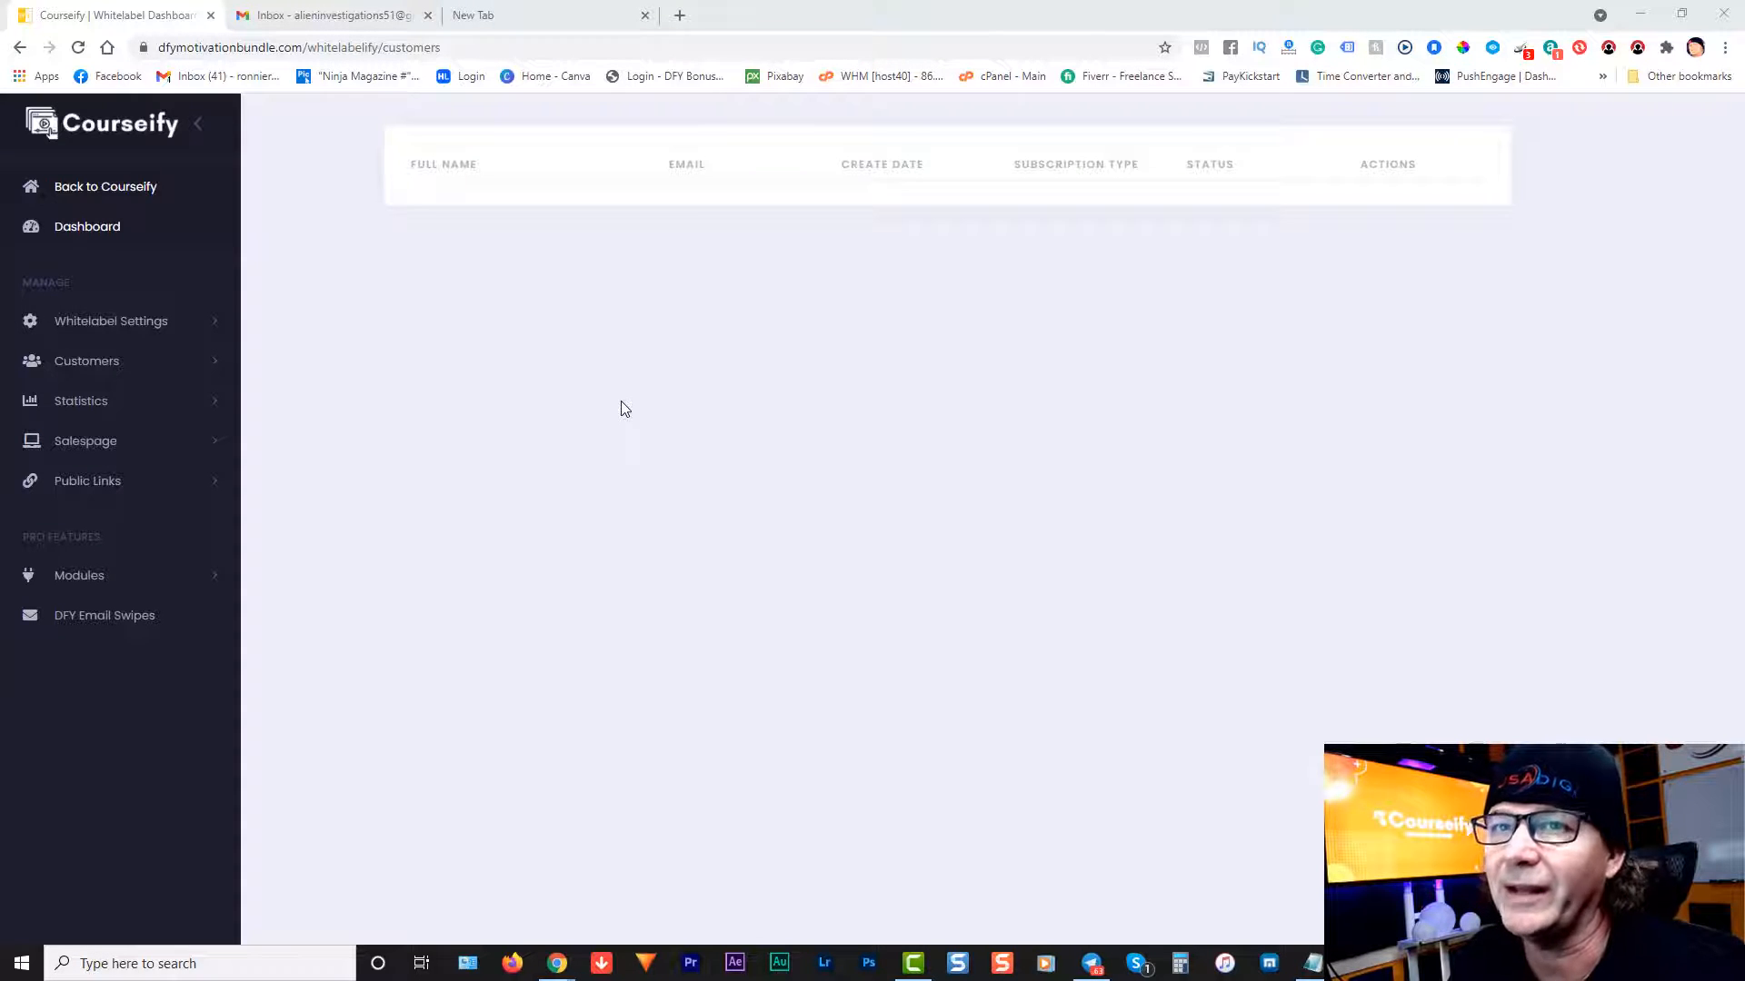
Step: On Customers > Add New Customer, enter the customer's full name and e-mail address in the send-account-info form
left_click(100, 371)
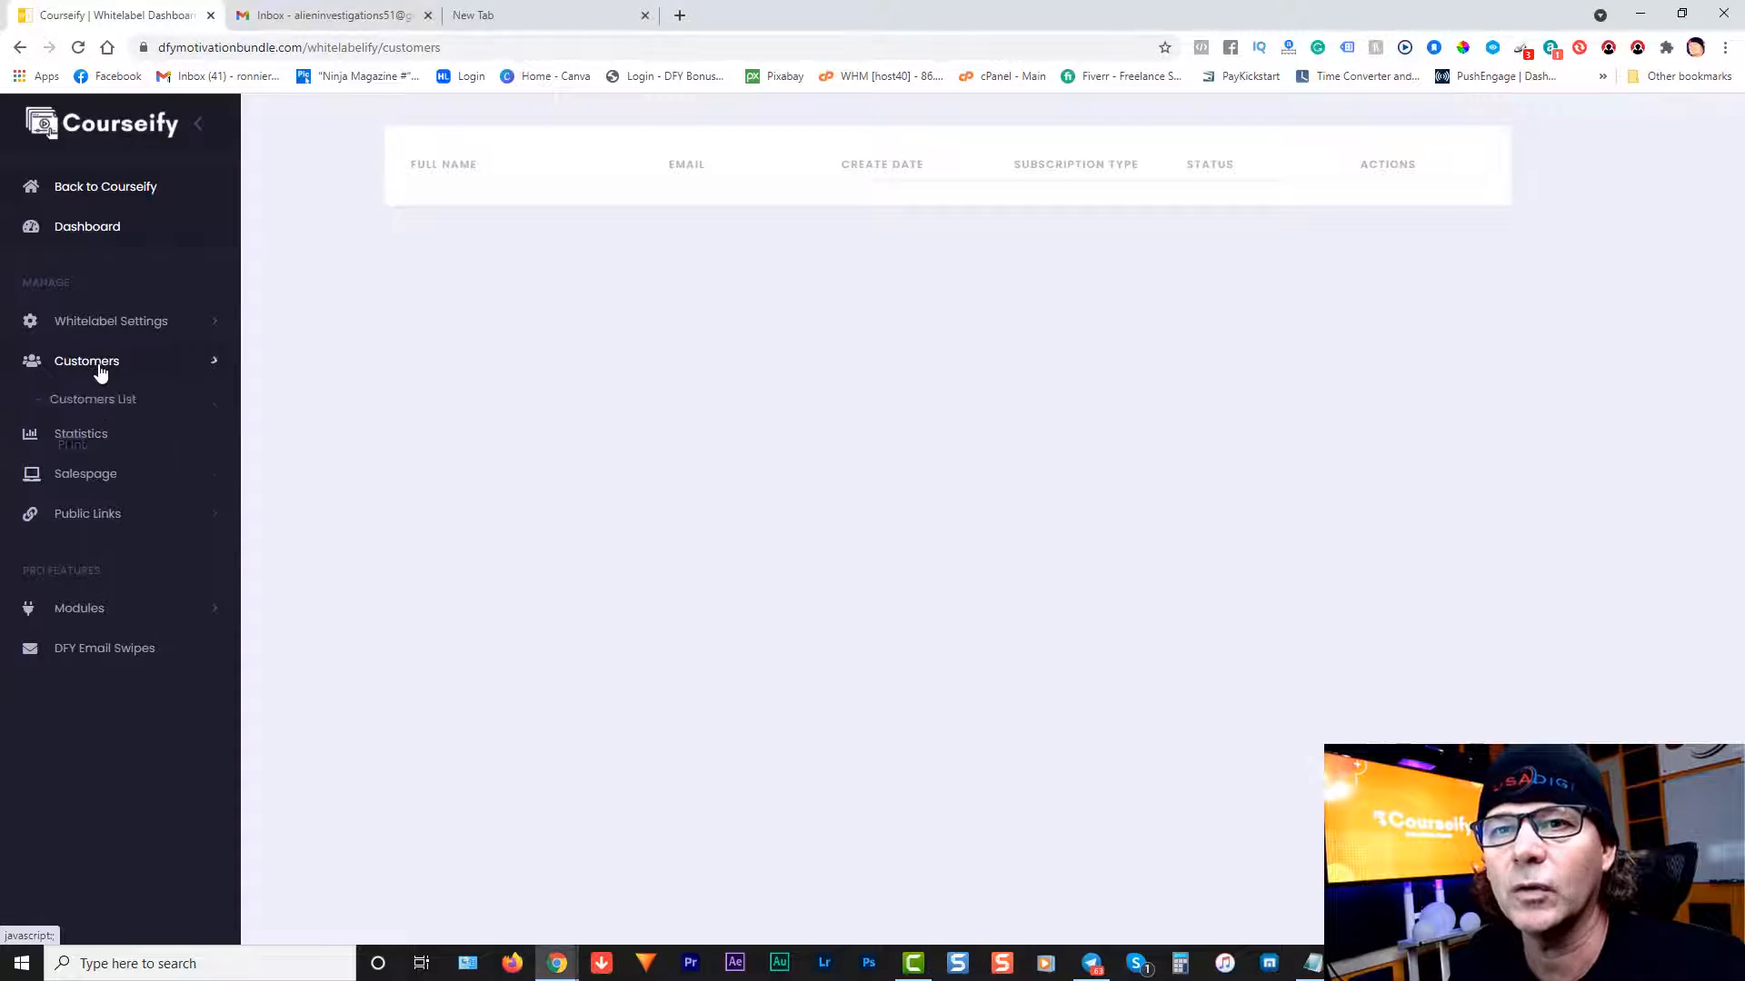
left_click(109, 437)
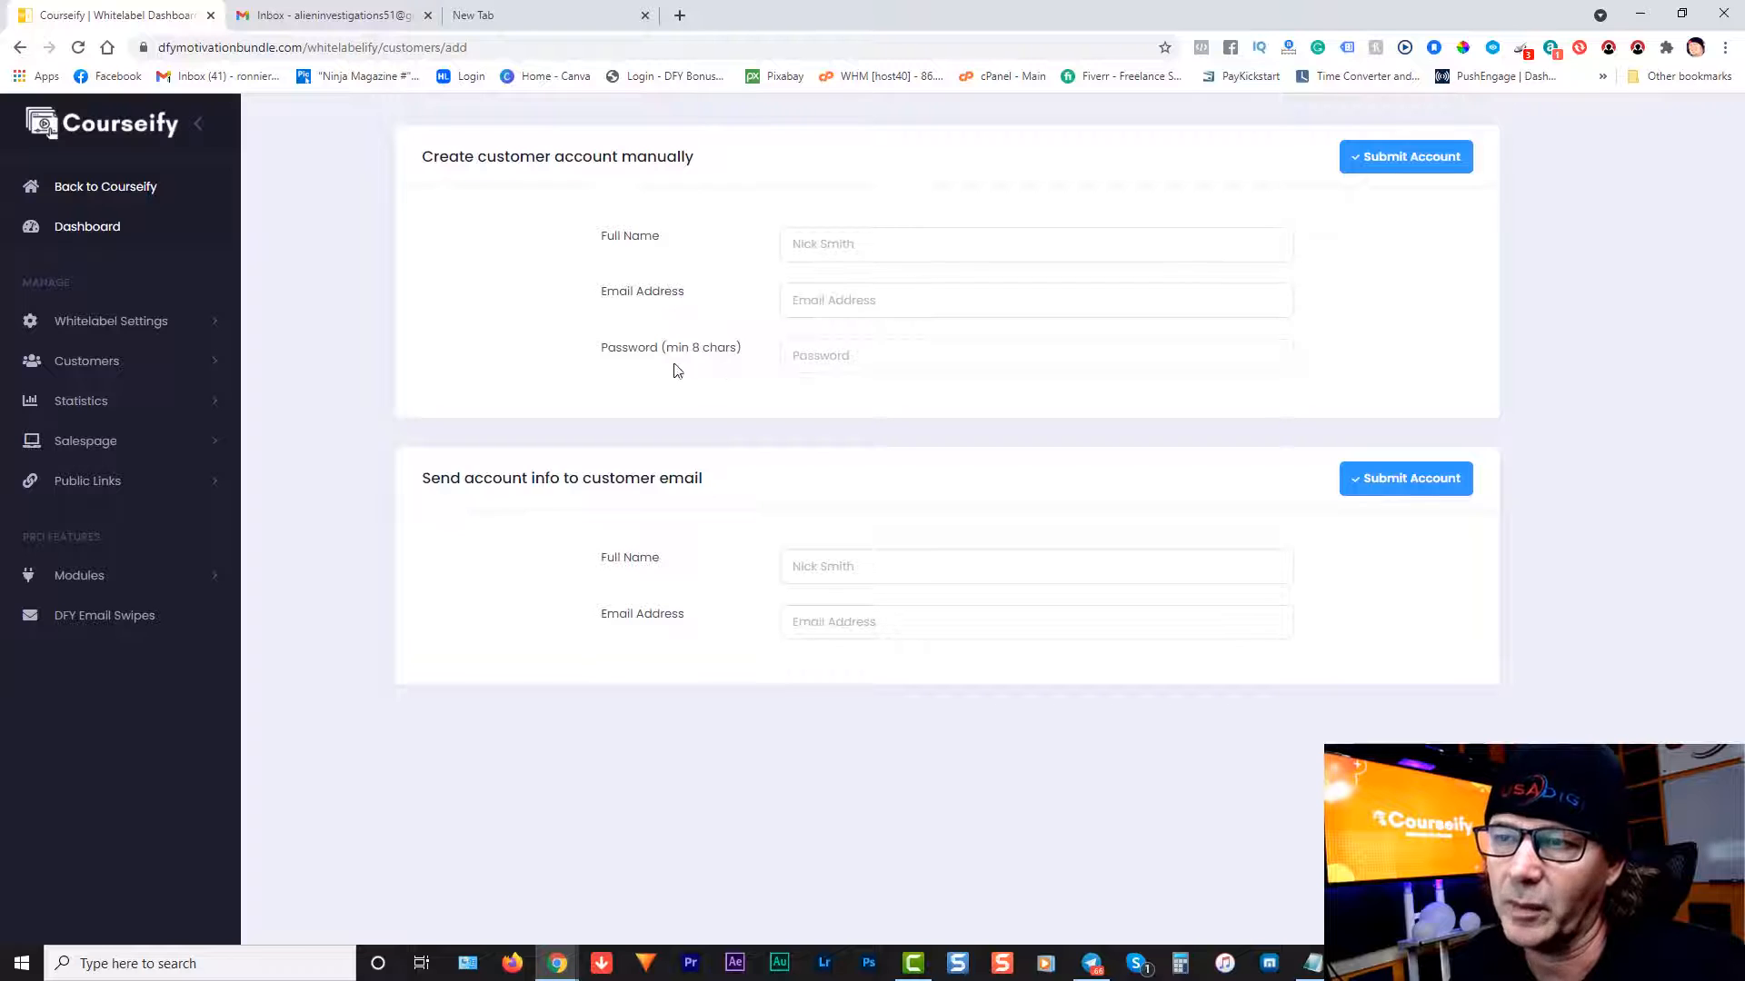
left_click(866, 565)
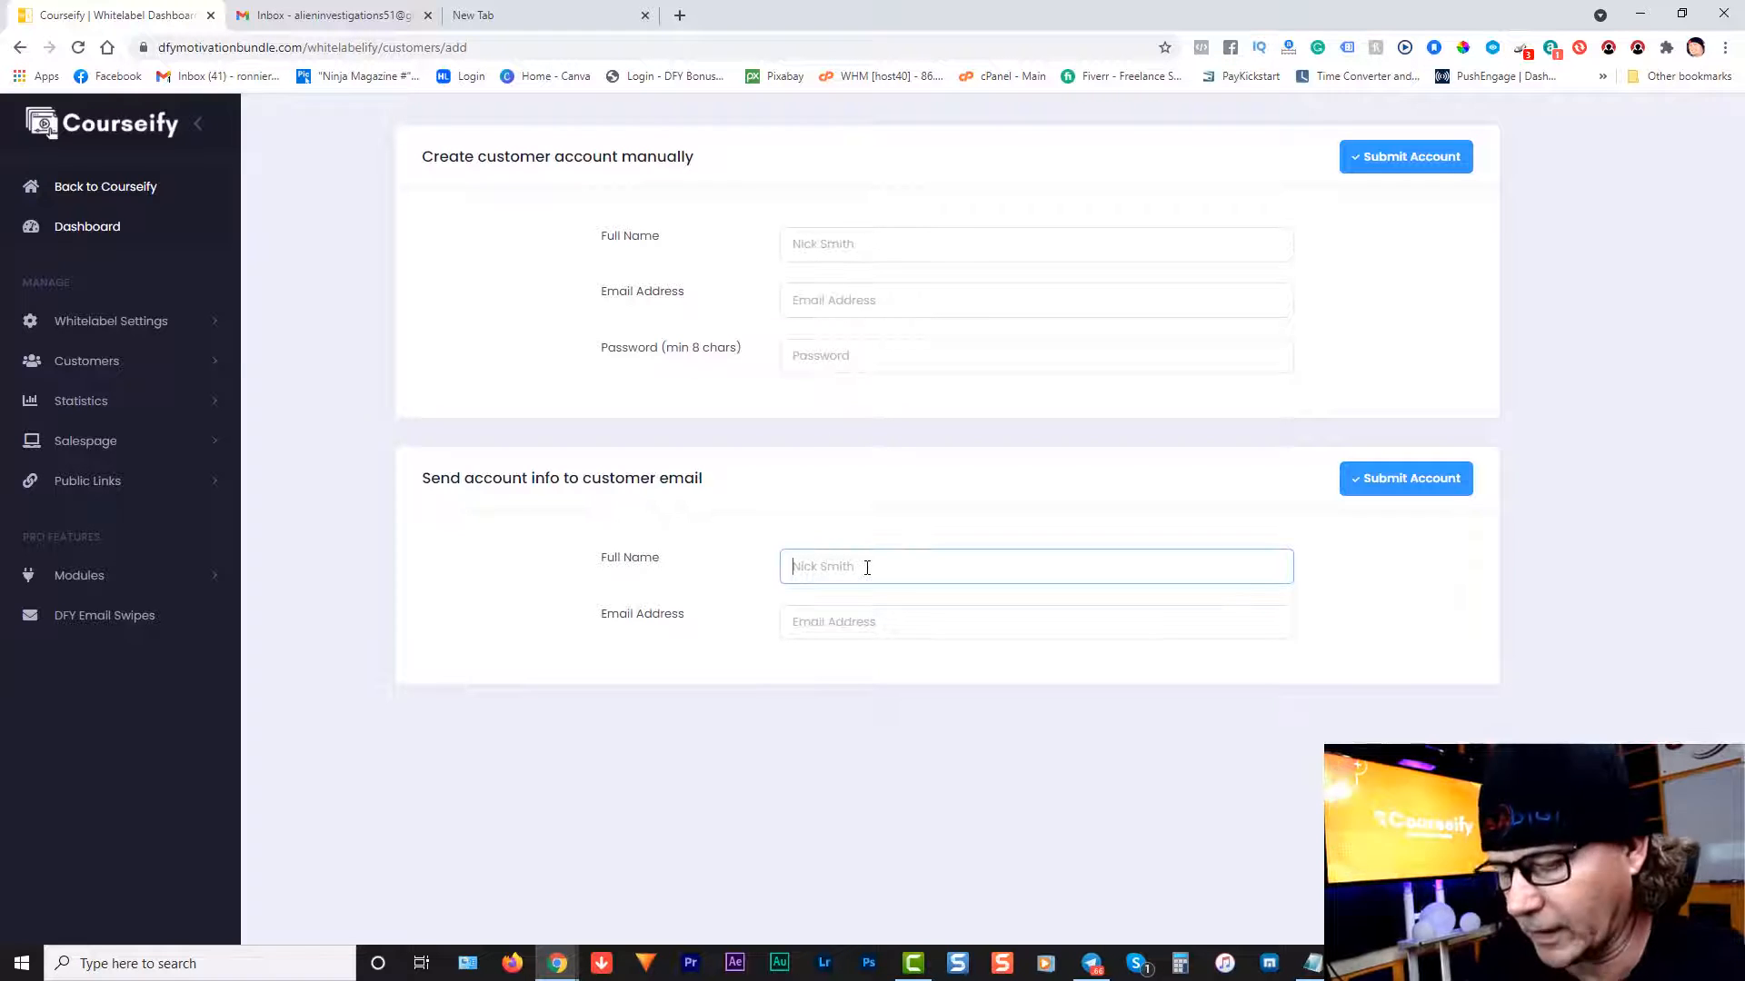
key("Tab")
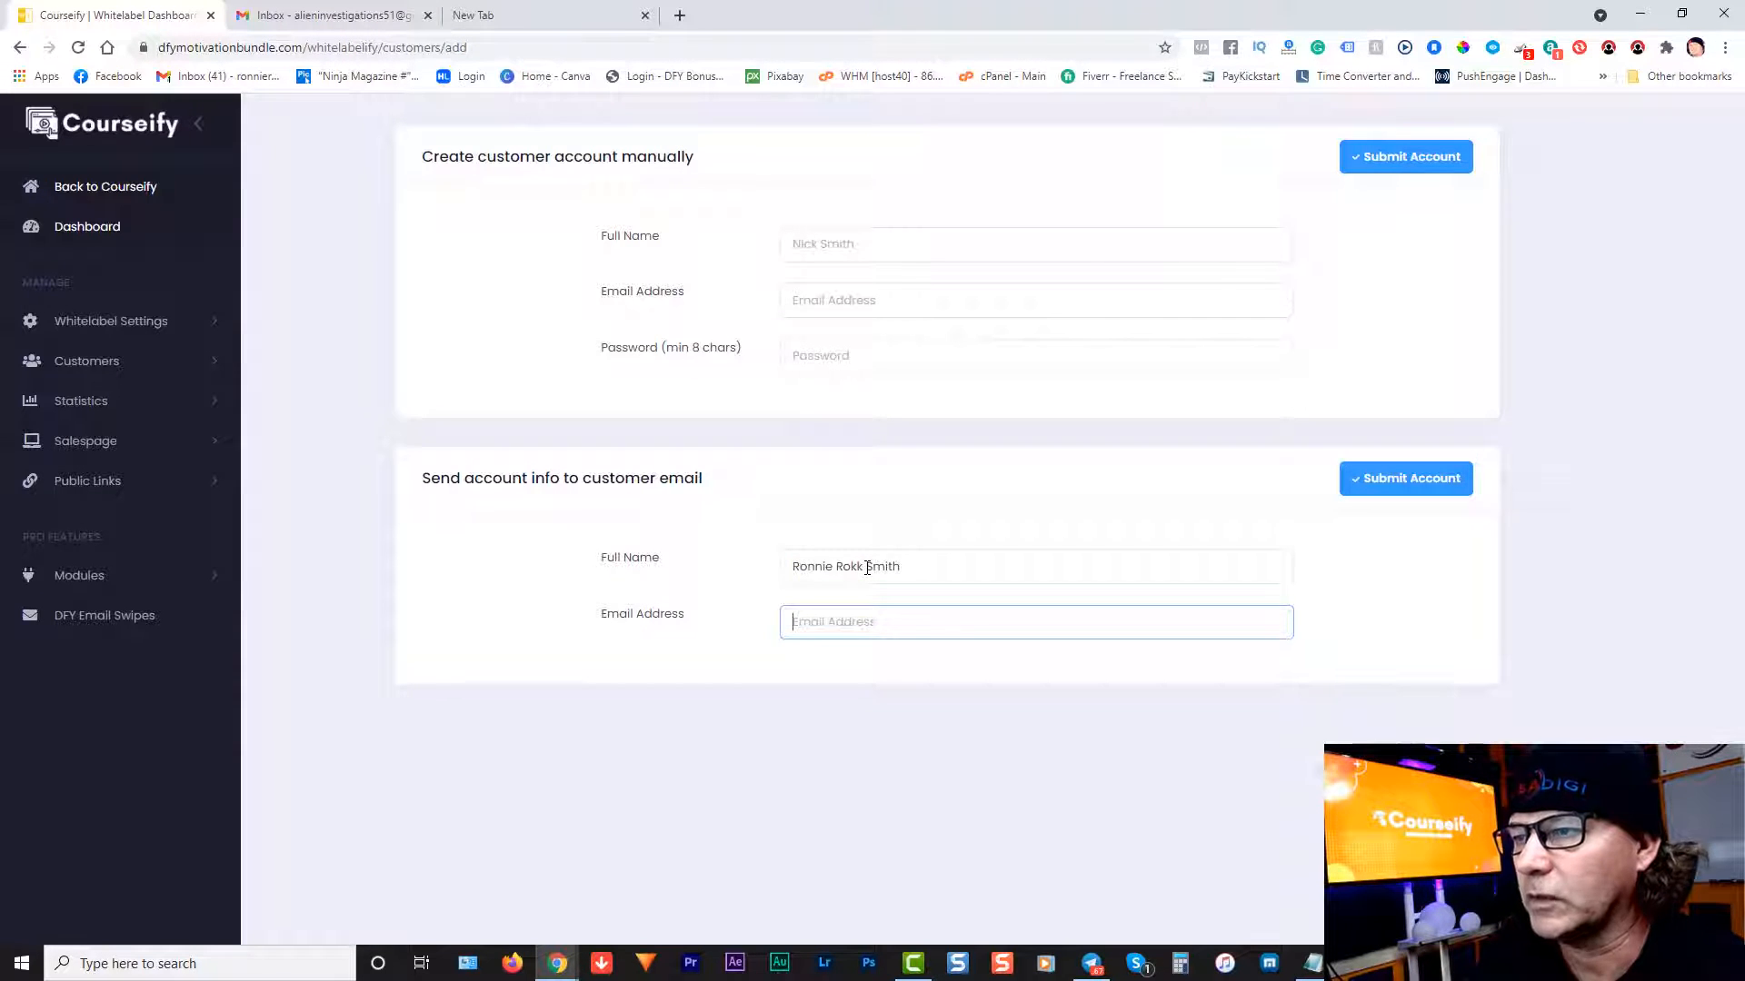
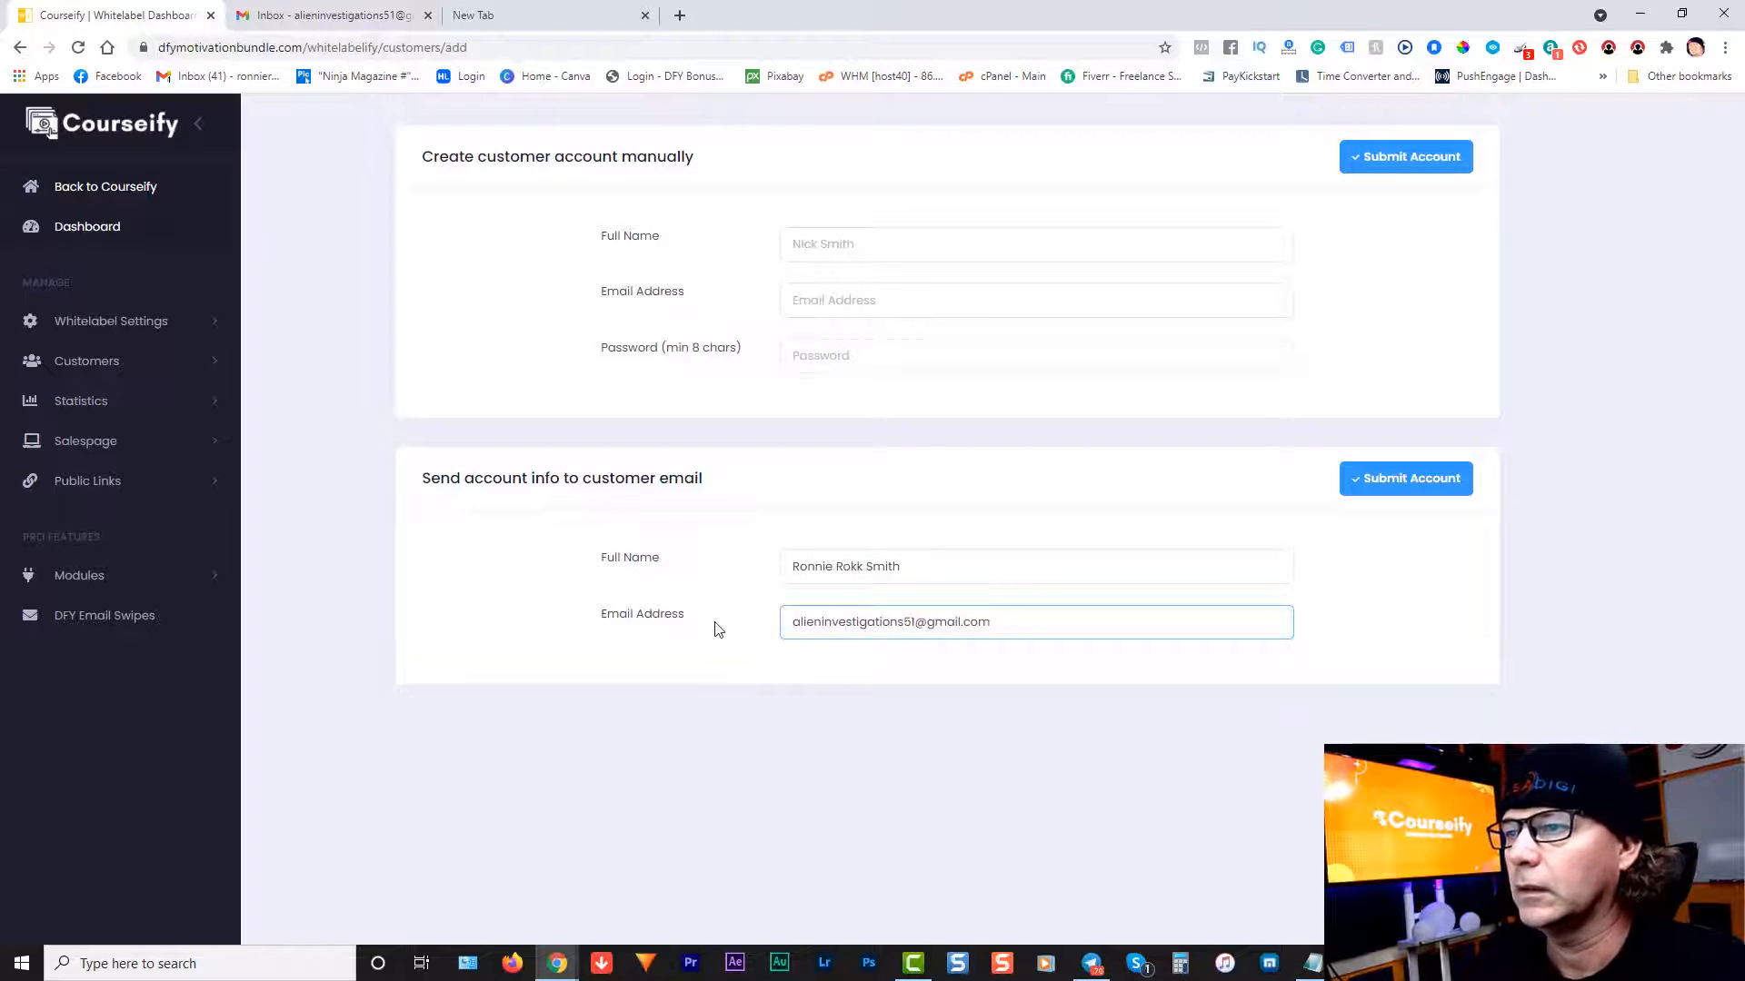
left_click(759, 673)
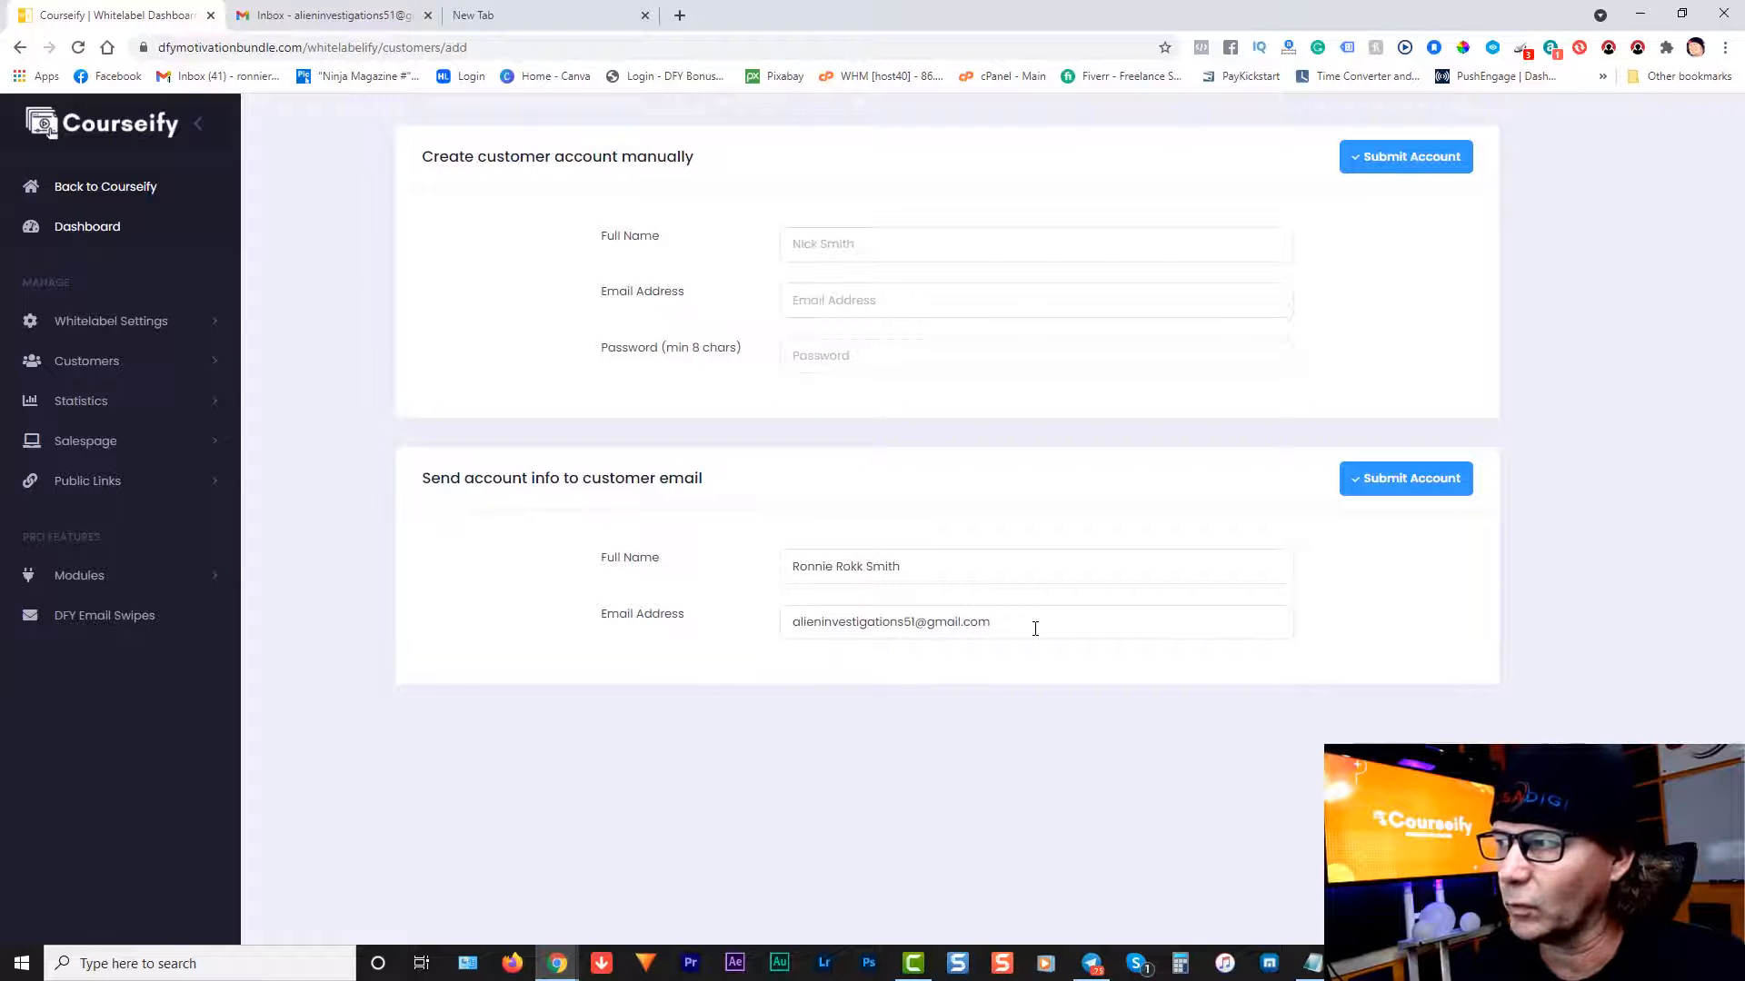
Step: Submit the new customer, then open the 'Access Info for Motivational Mindset' email in Gmail
left_click(1388, 487)
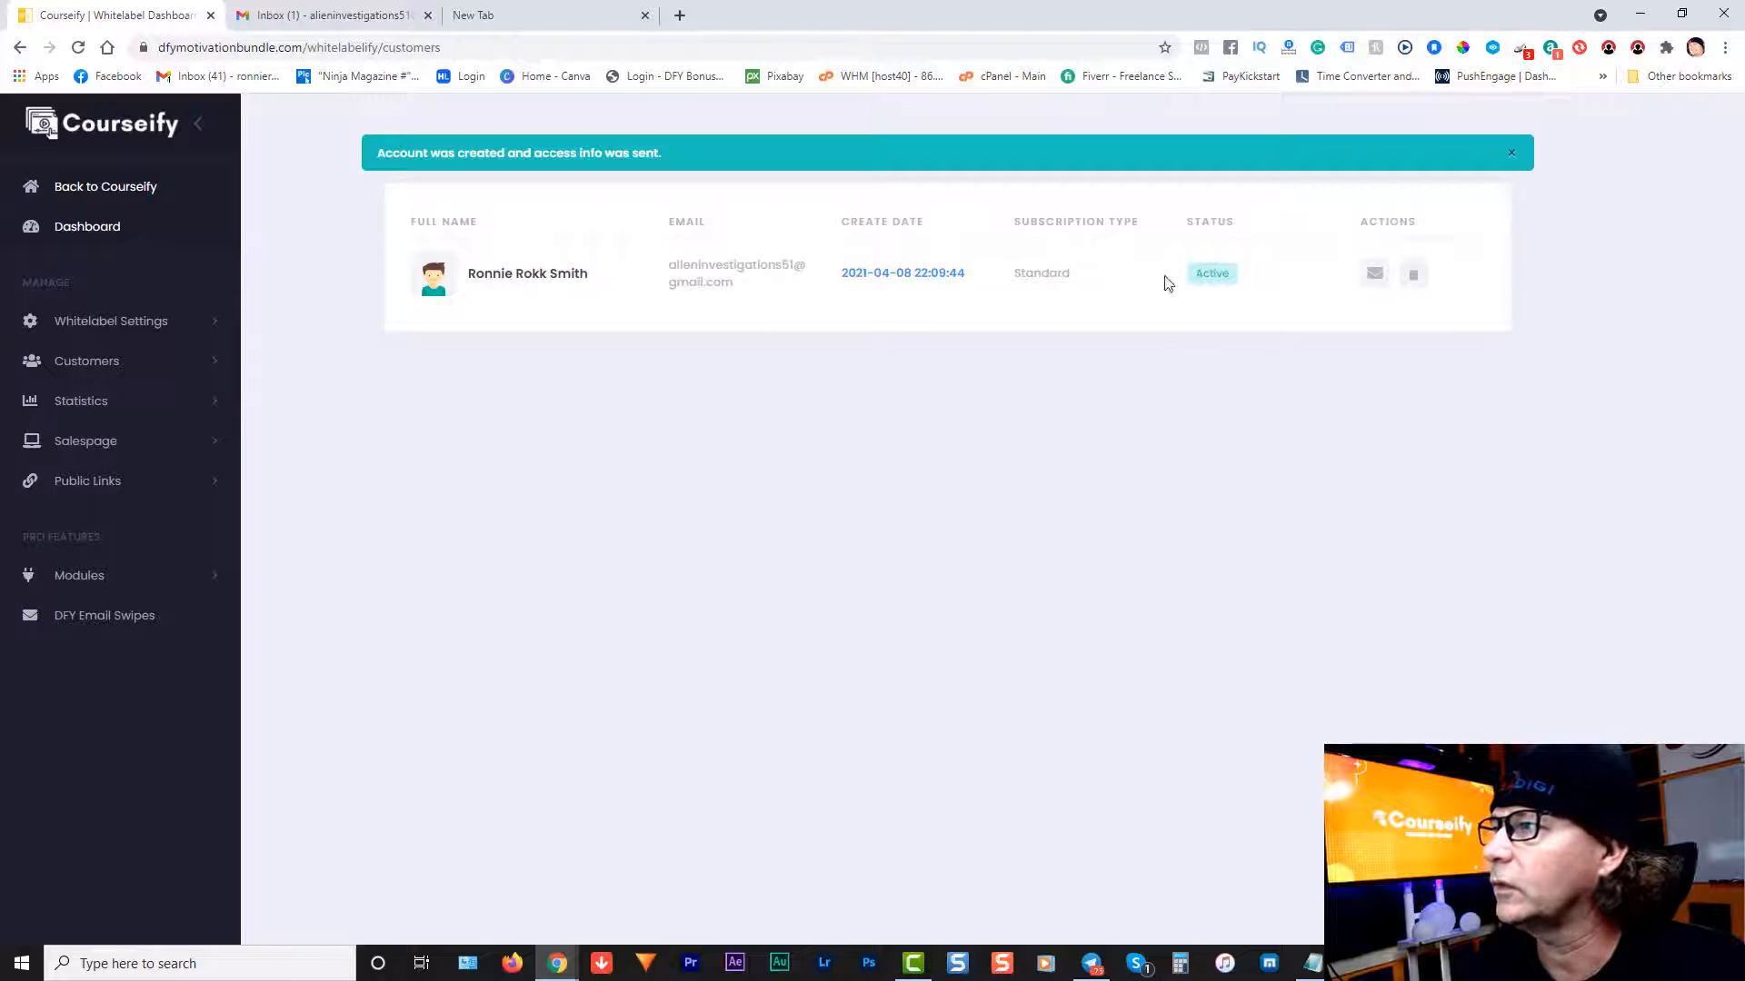
left_click(338, 16)
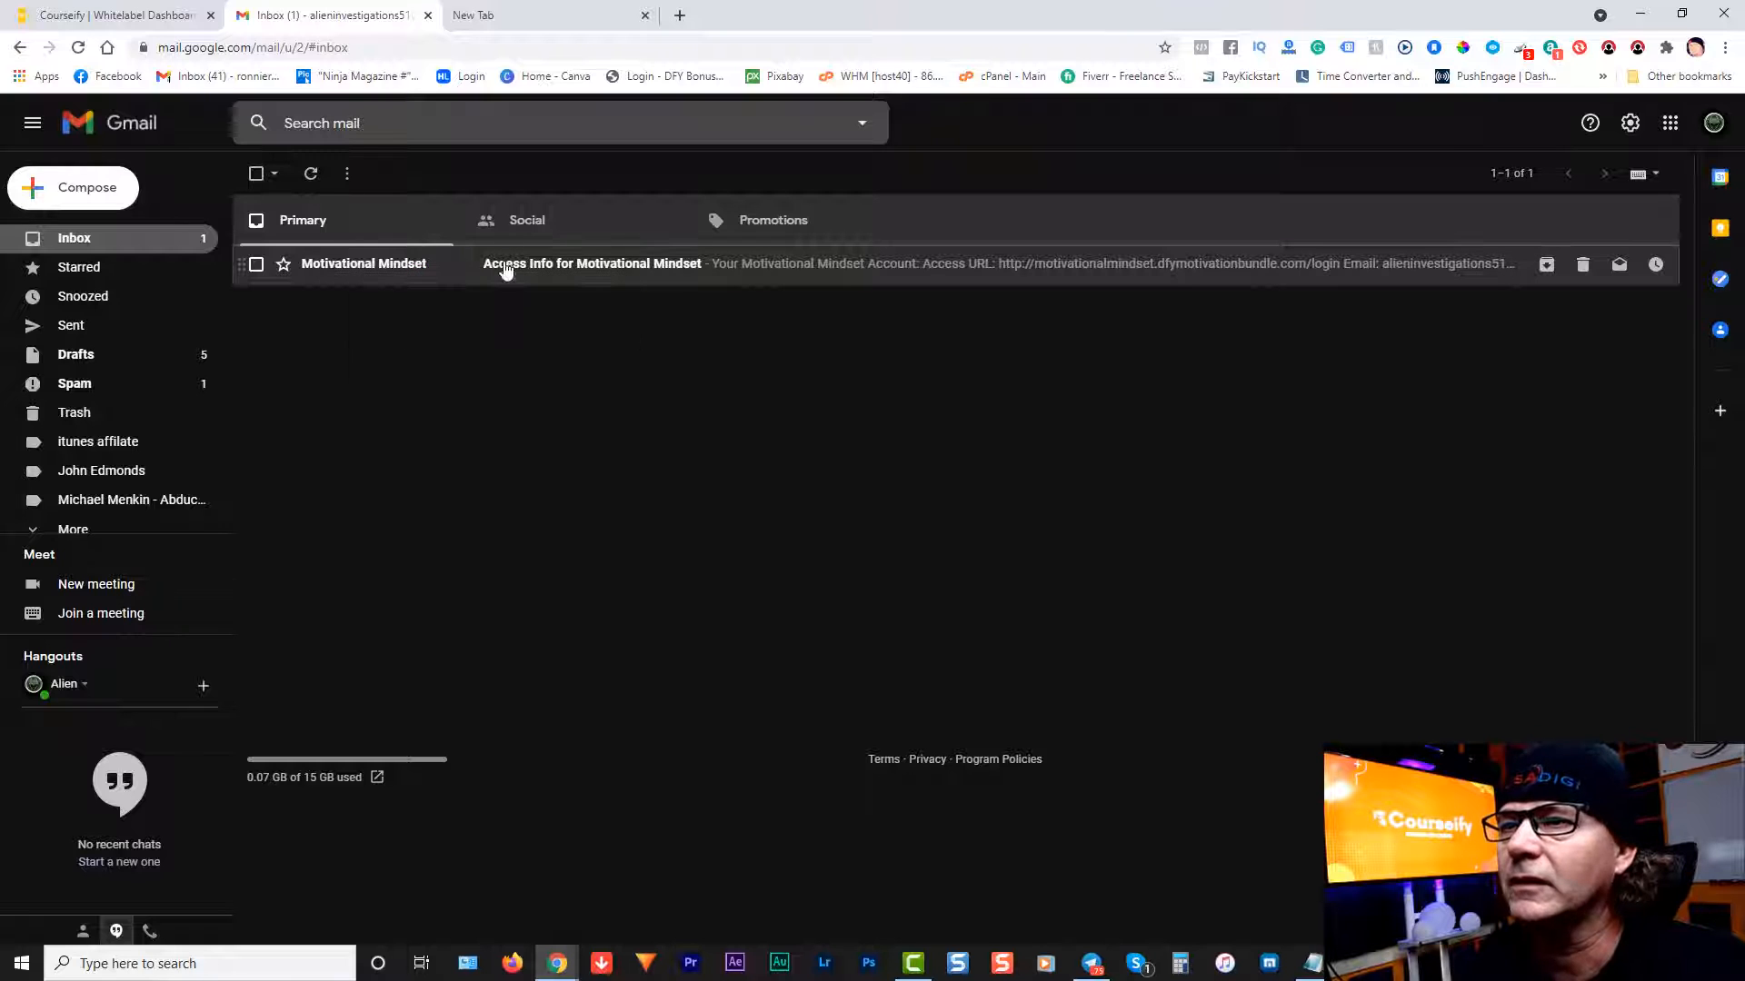
left_click(801, 268)
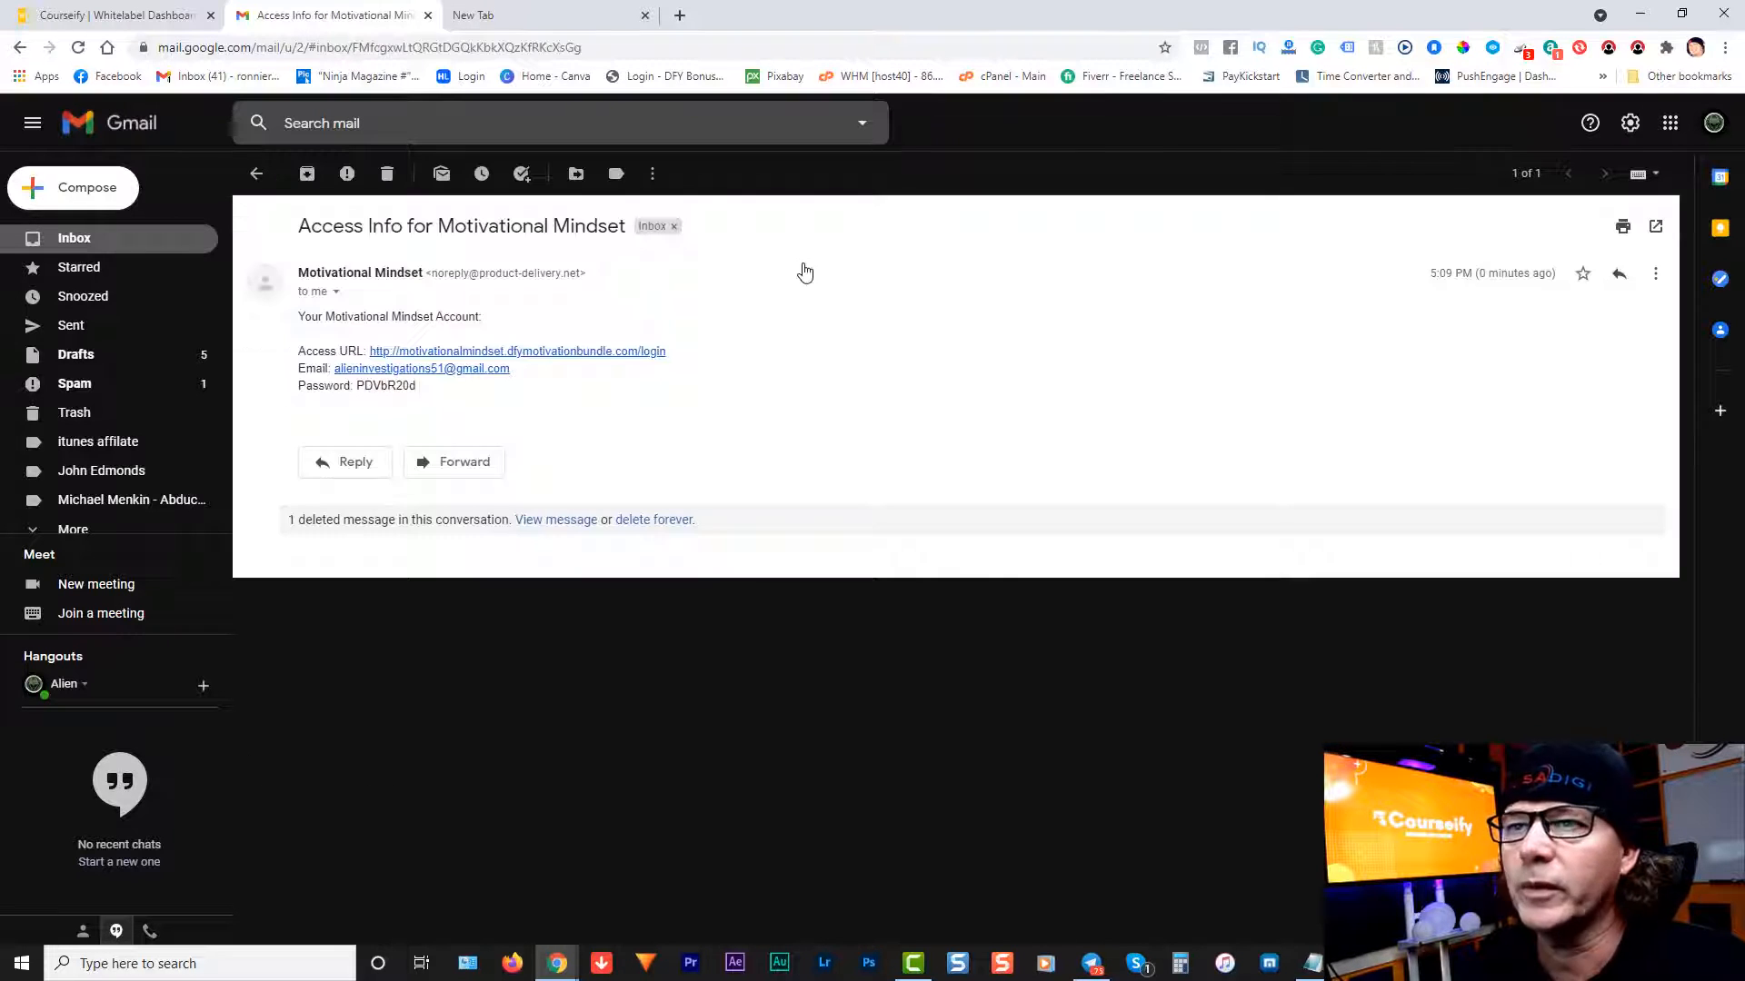
Step: Open the emailed access URL in a private window and paste the account email into its Email field
right_click(567, 357)
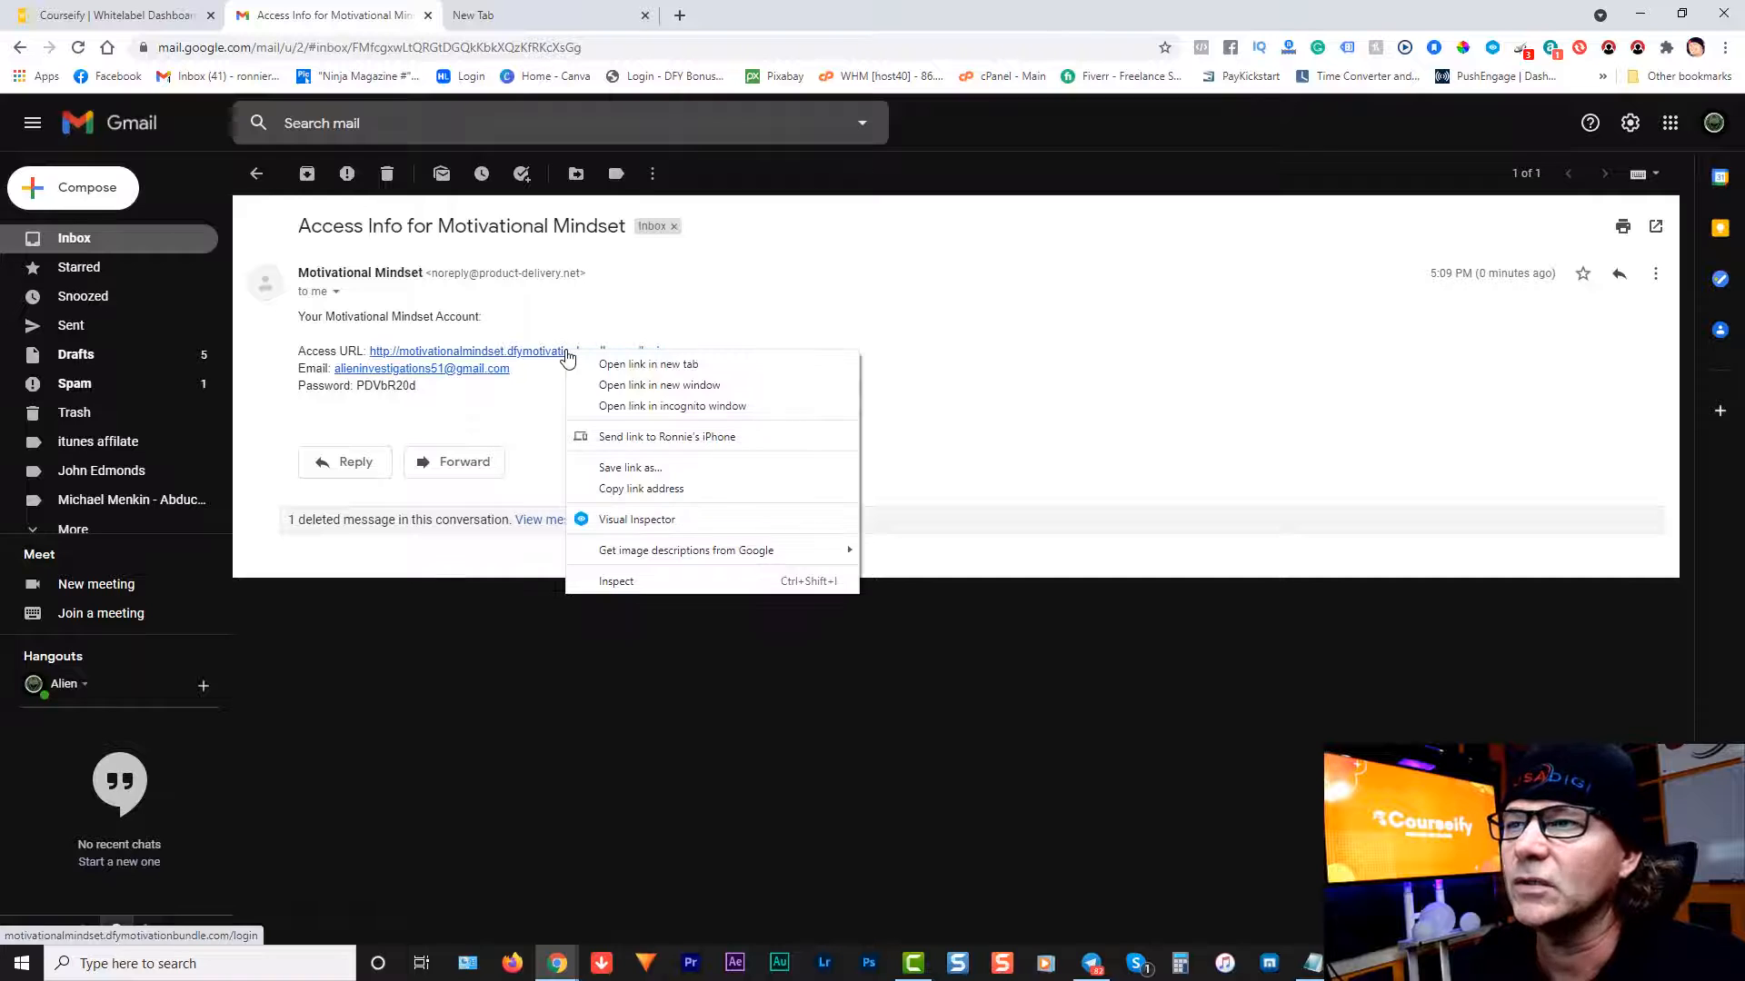
left_click(700, 409)
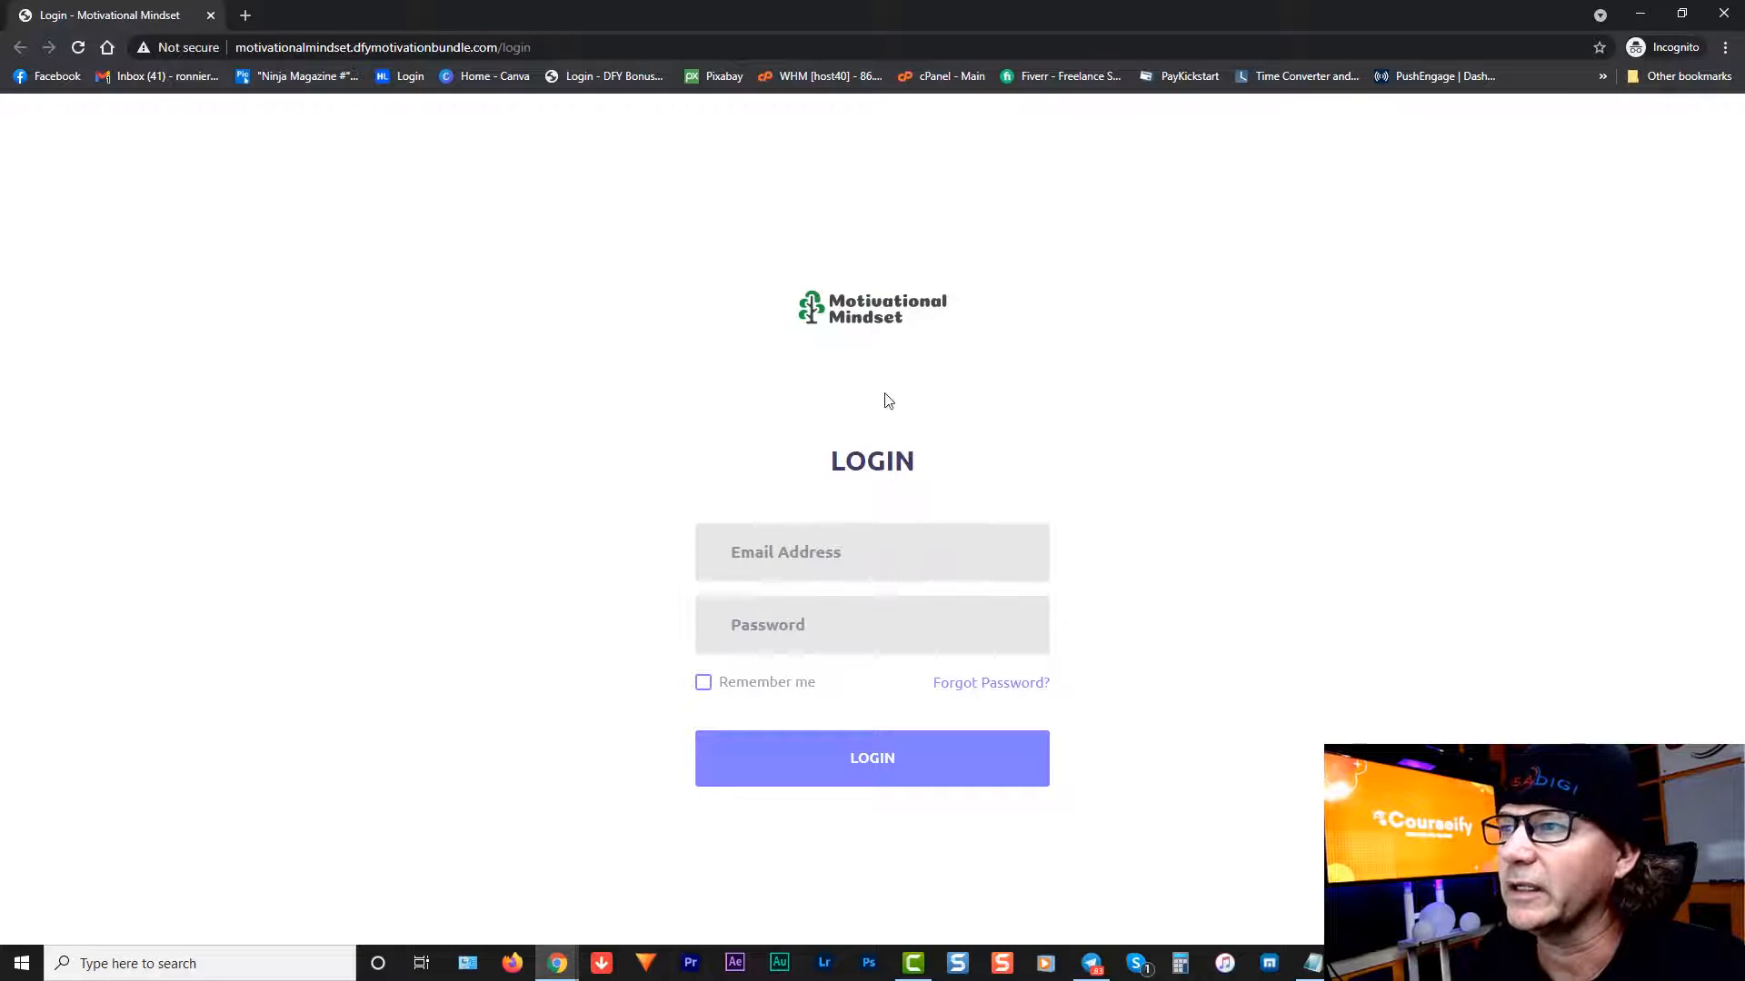
left_click(1644, 14)
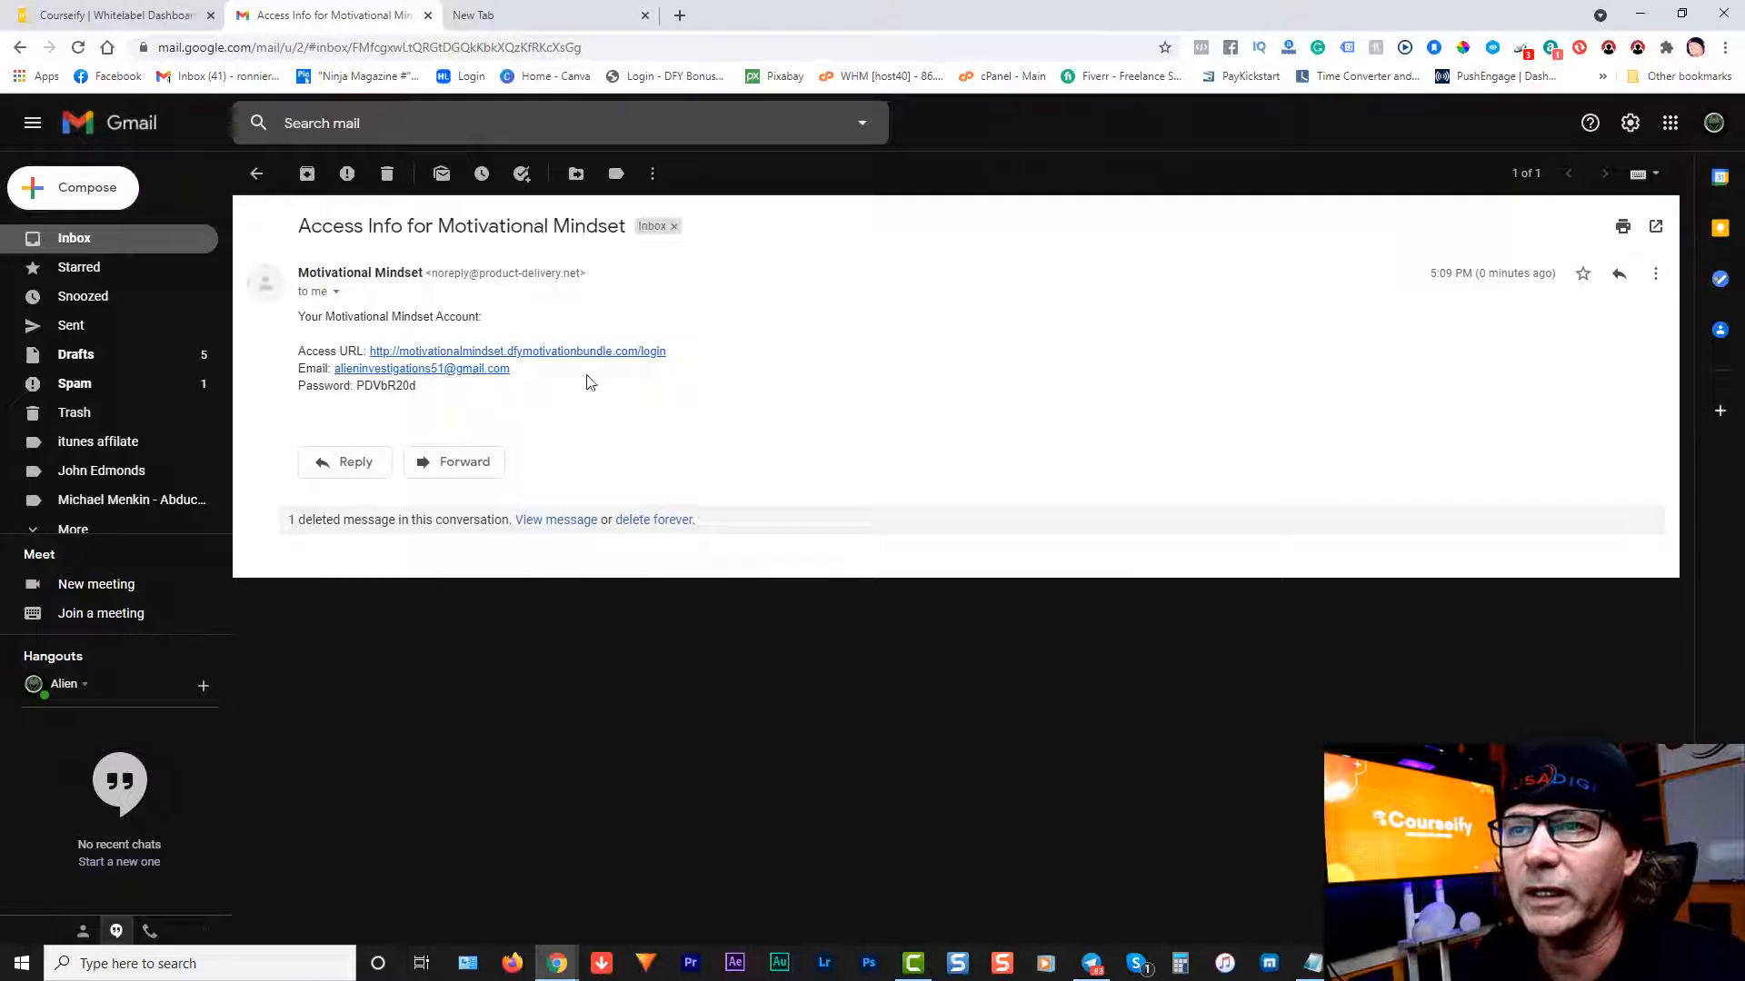
right_click(436, 372)
left_click(500, 507)
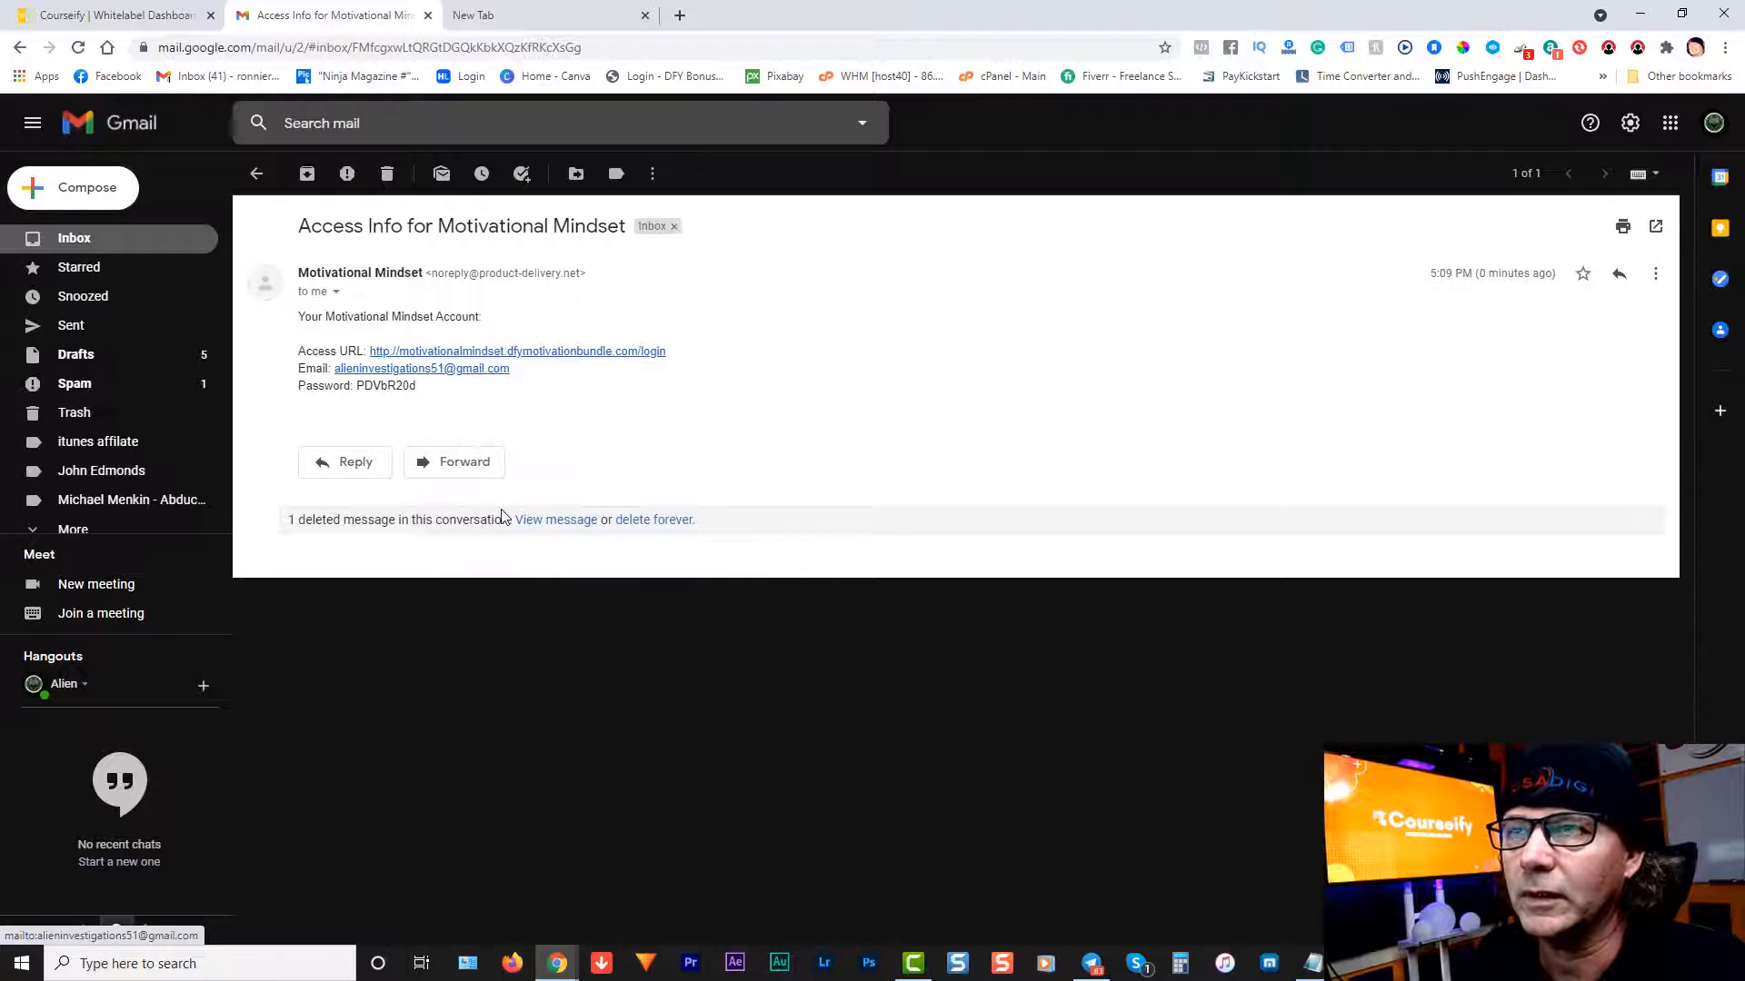
key("alt+Tab")
right_click(799, 554)
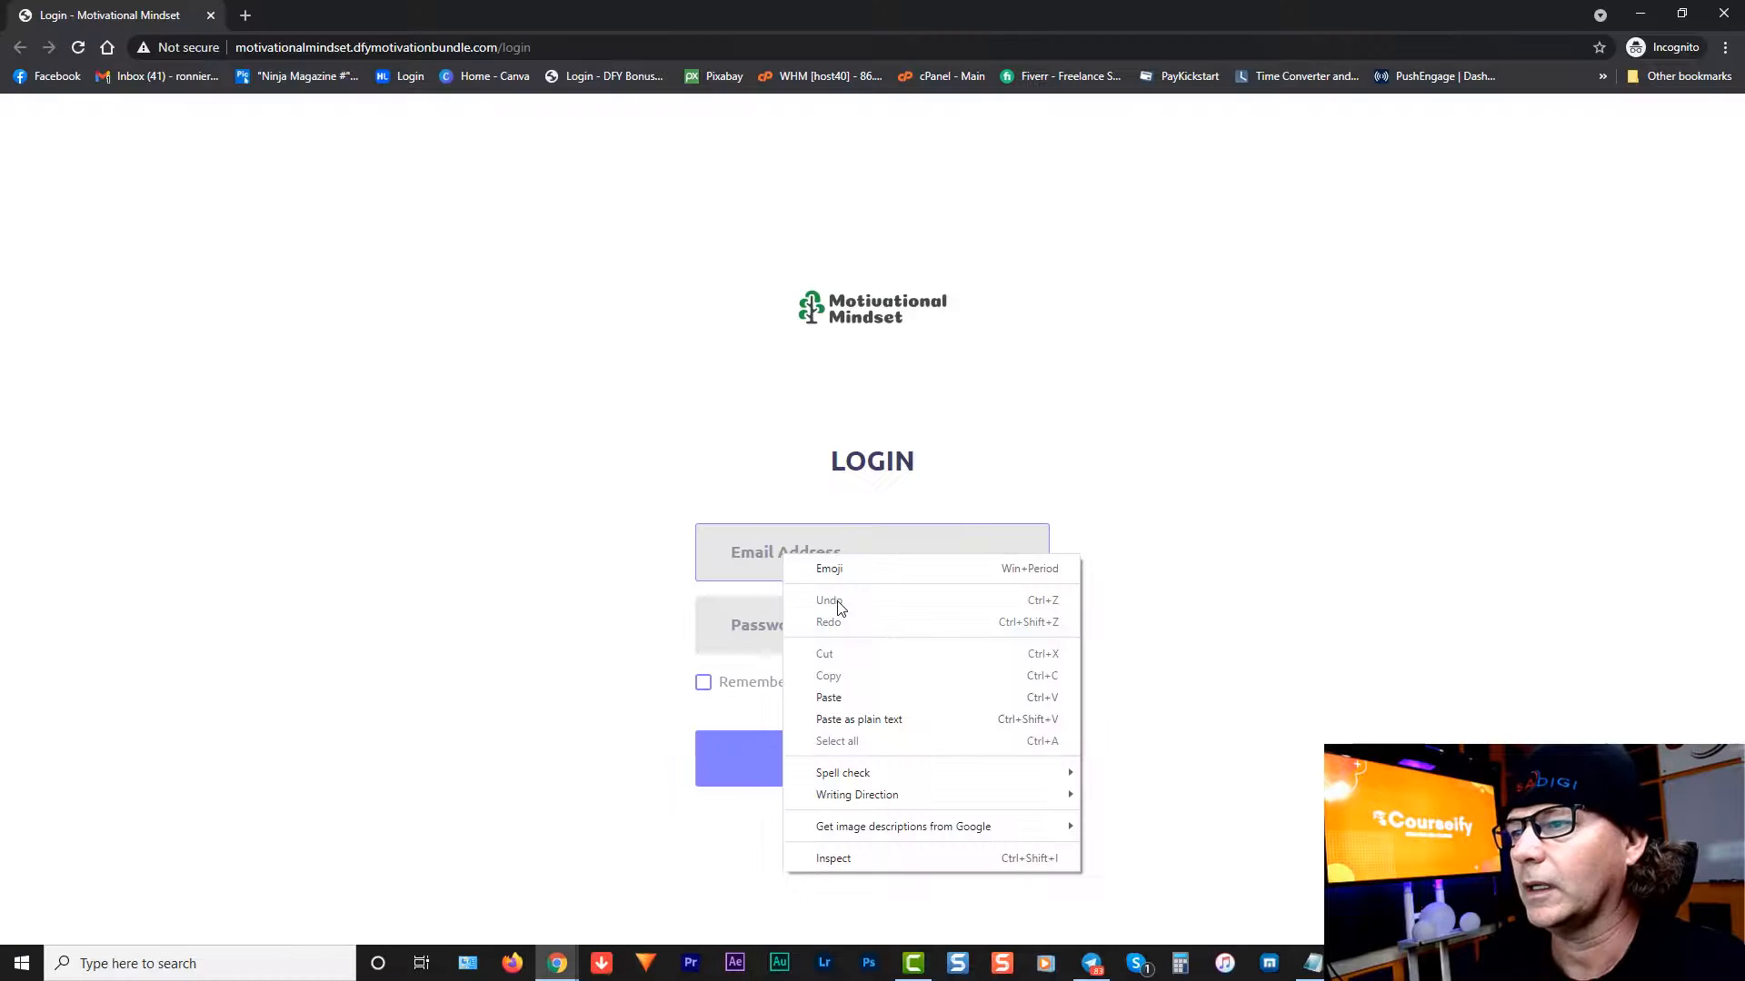
left_click(877, 694)
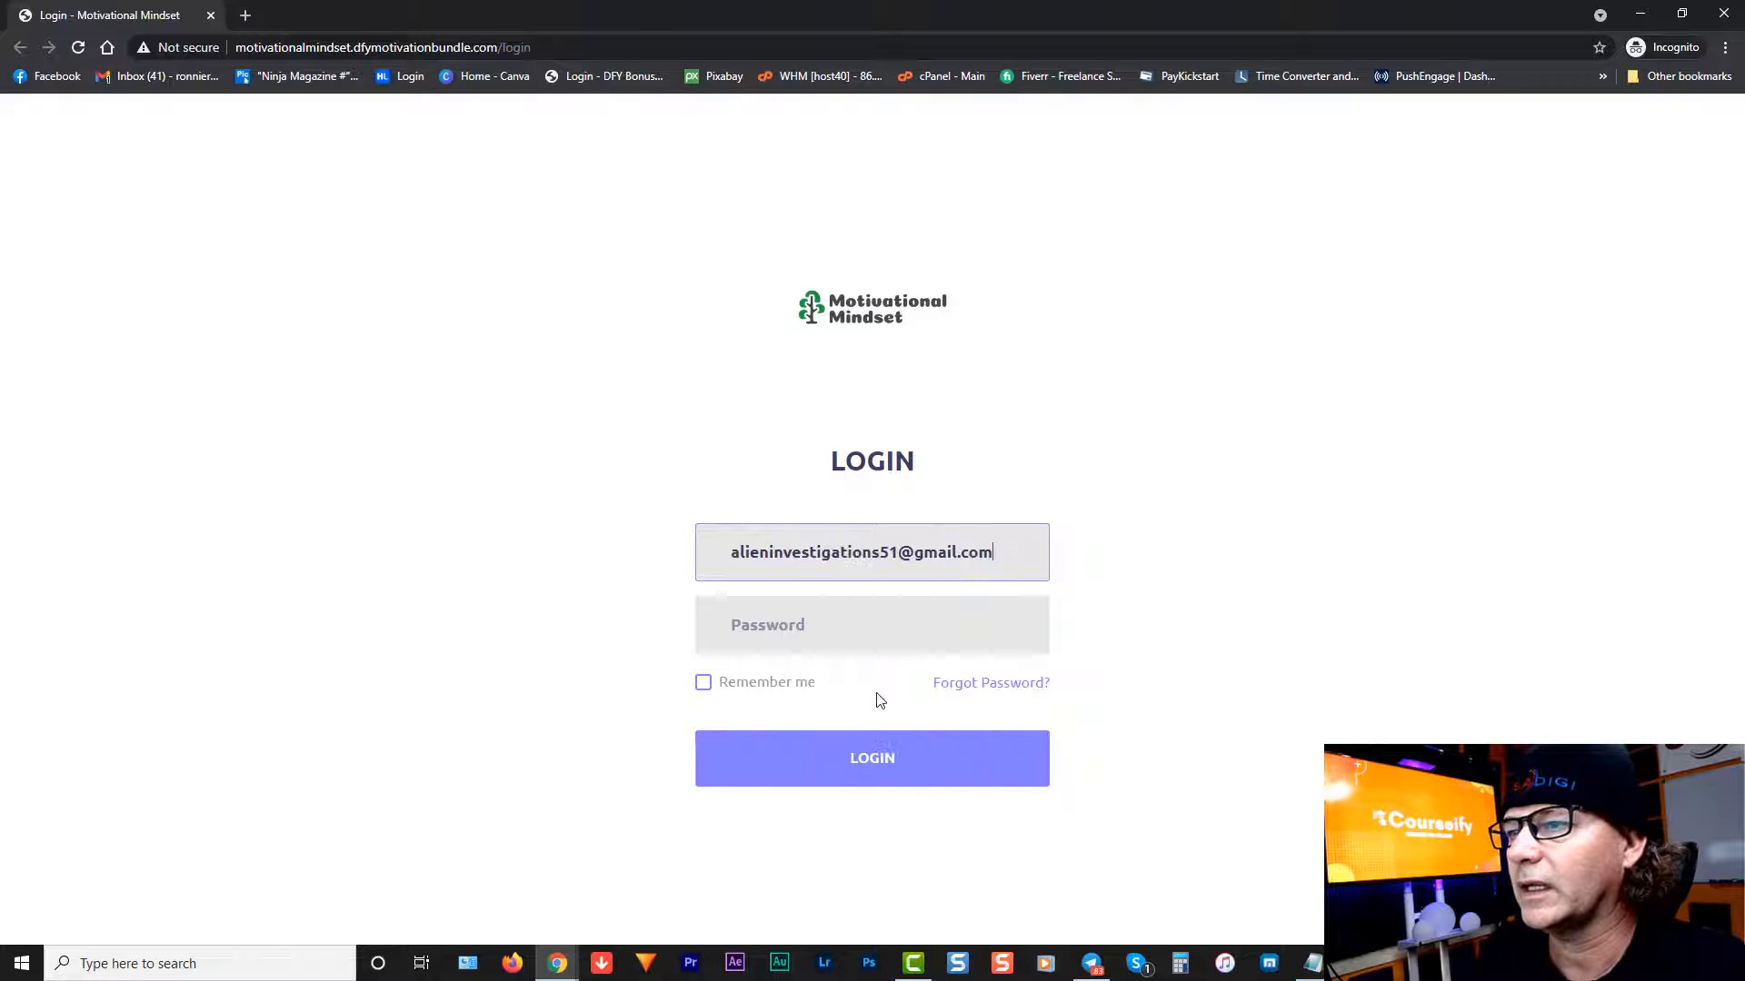
Step: Copy the emailed password into the Password field and log in to the Motivational Mindset member site
left_click(1642, 14)
left_click_drag(417, 386, 356, 391)
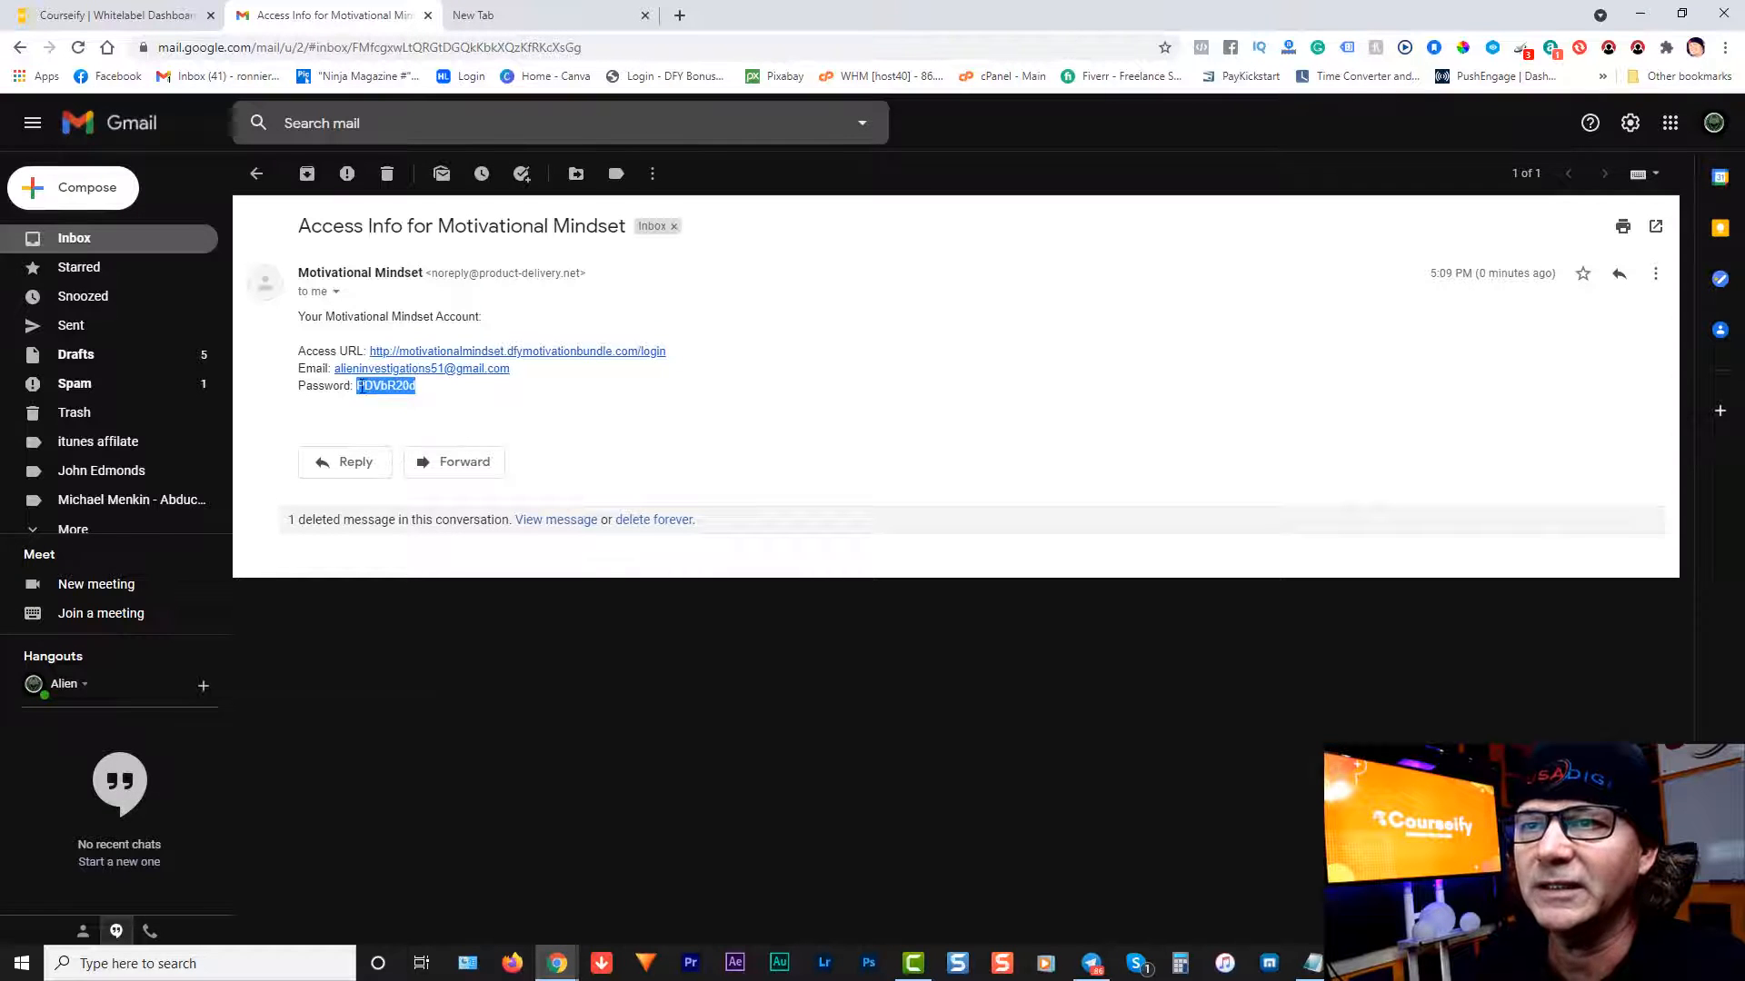
right_click(390, 382)
left_click(431, 397)
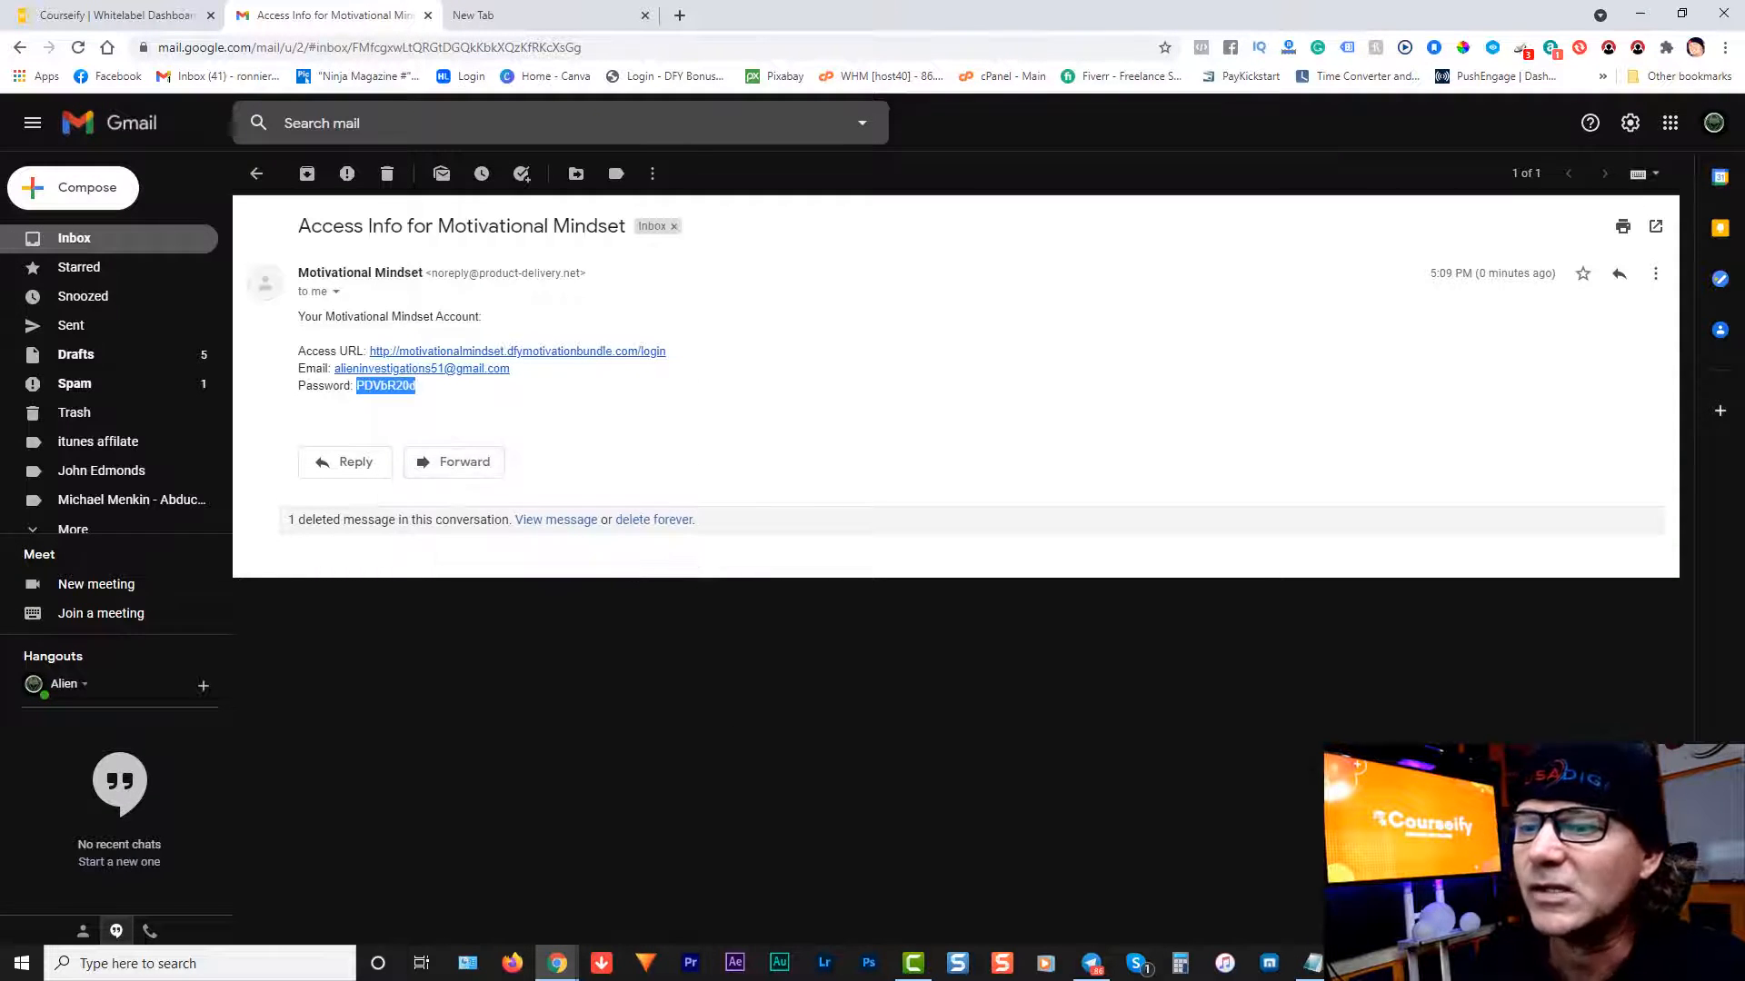
mouse_move(556, 970)
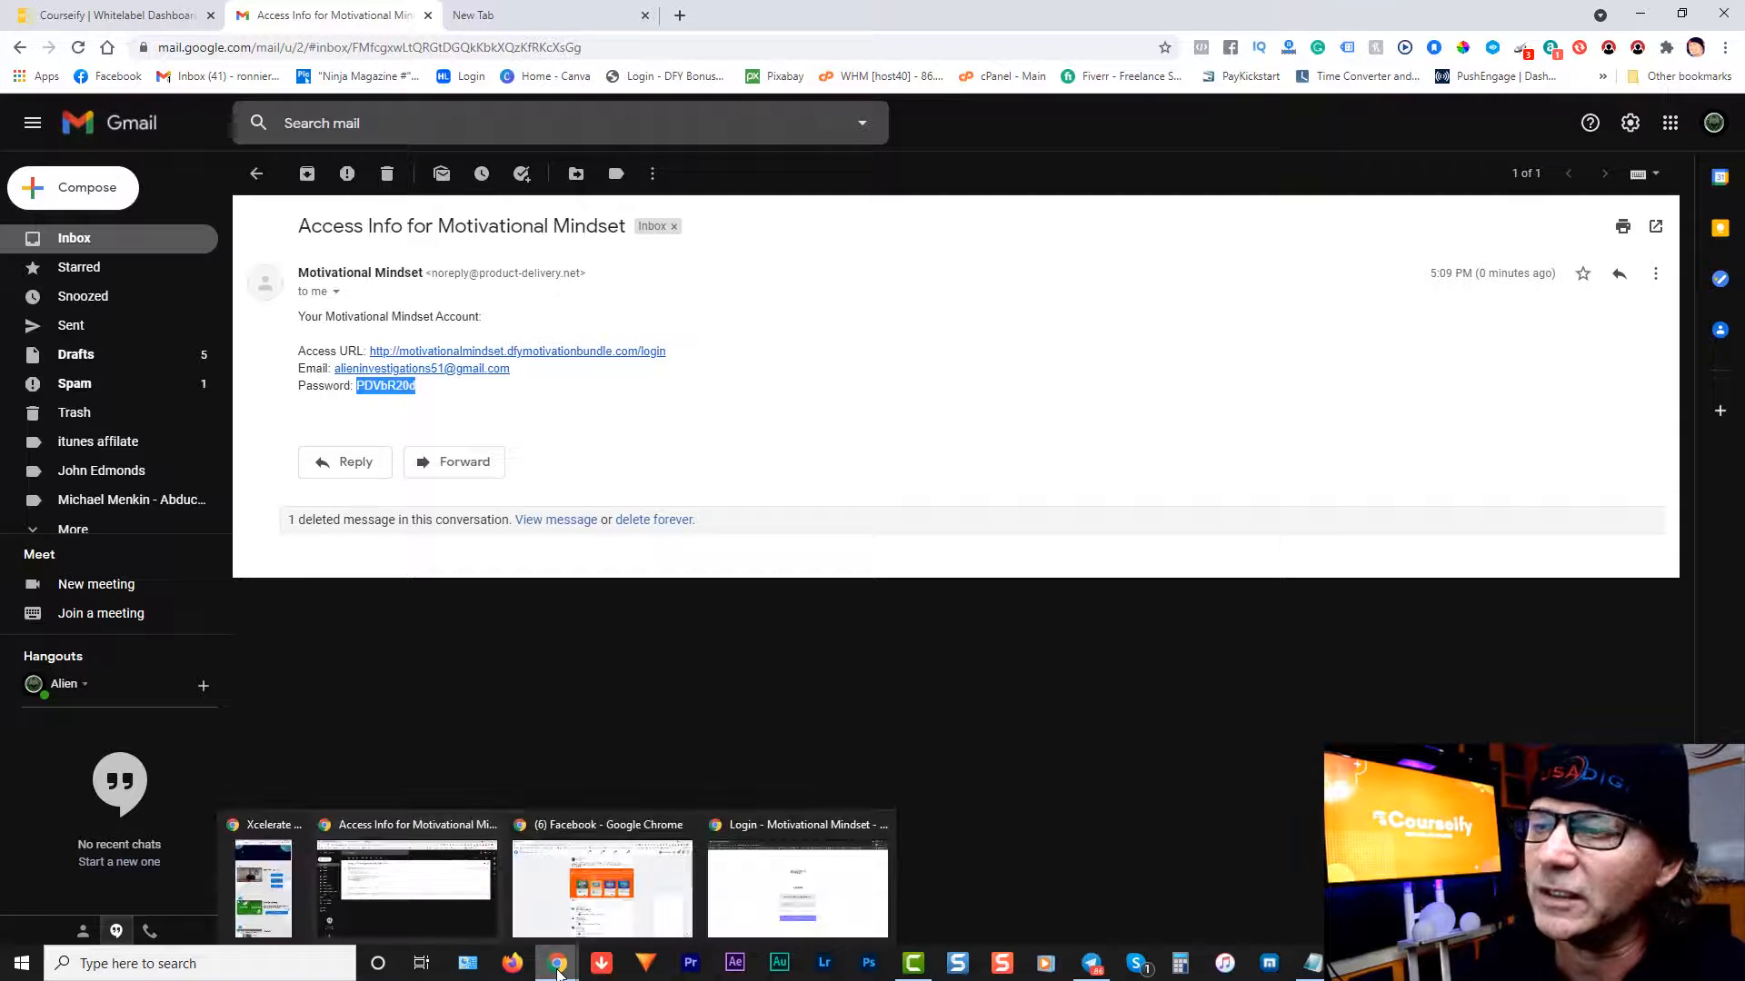
left_click(770, 826)
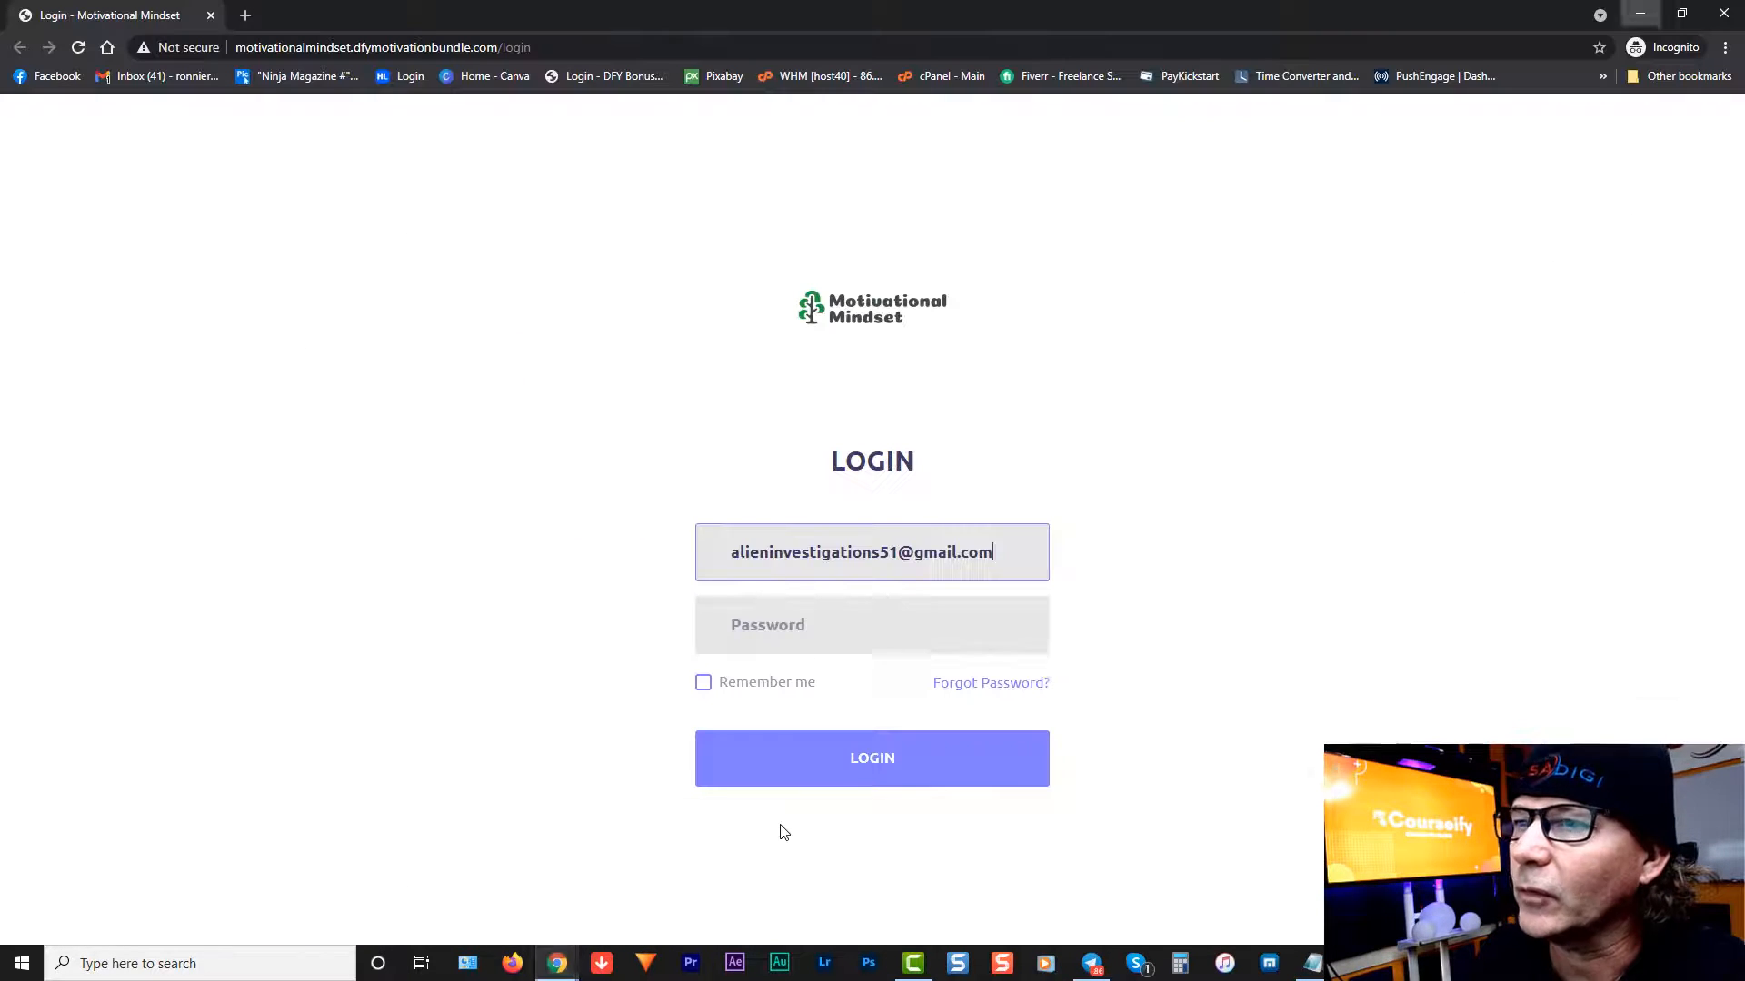
left_click(796, 623)
right_click(796, 623)
left_click(859, 440)
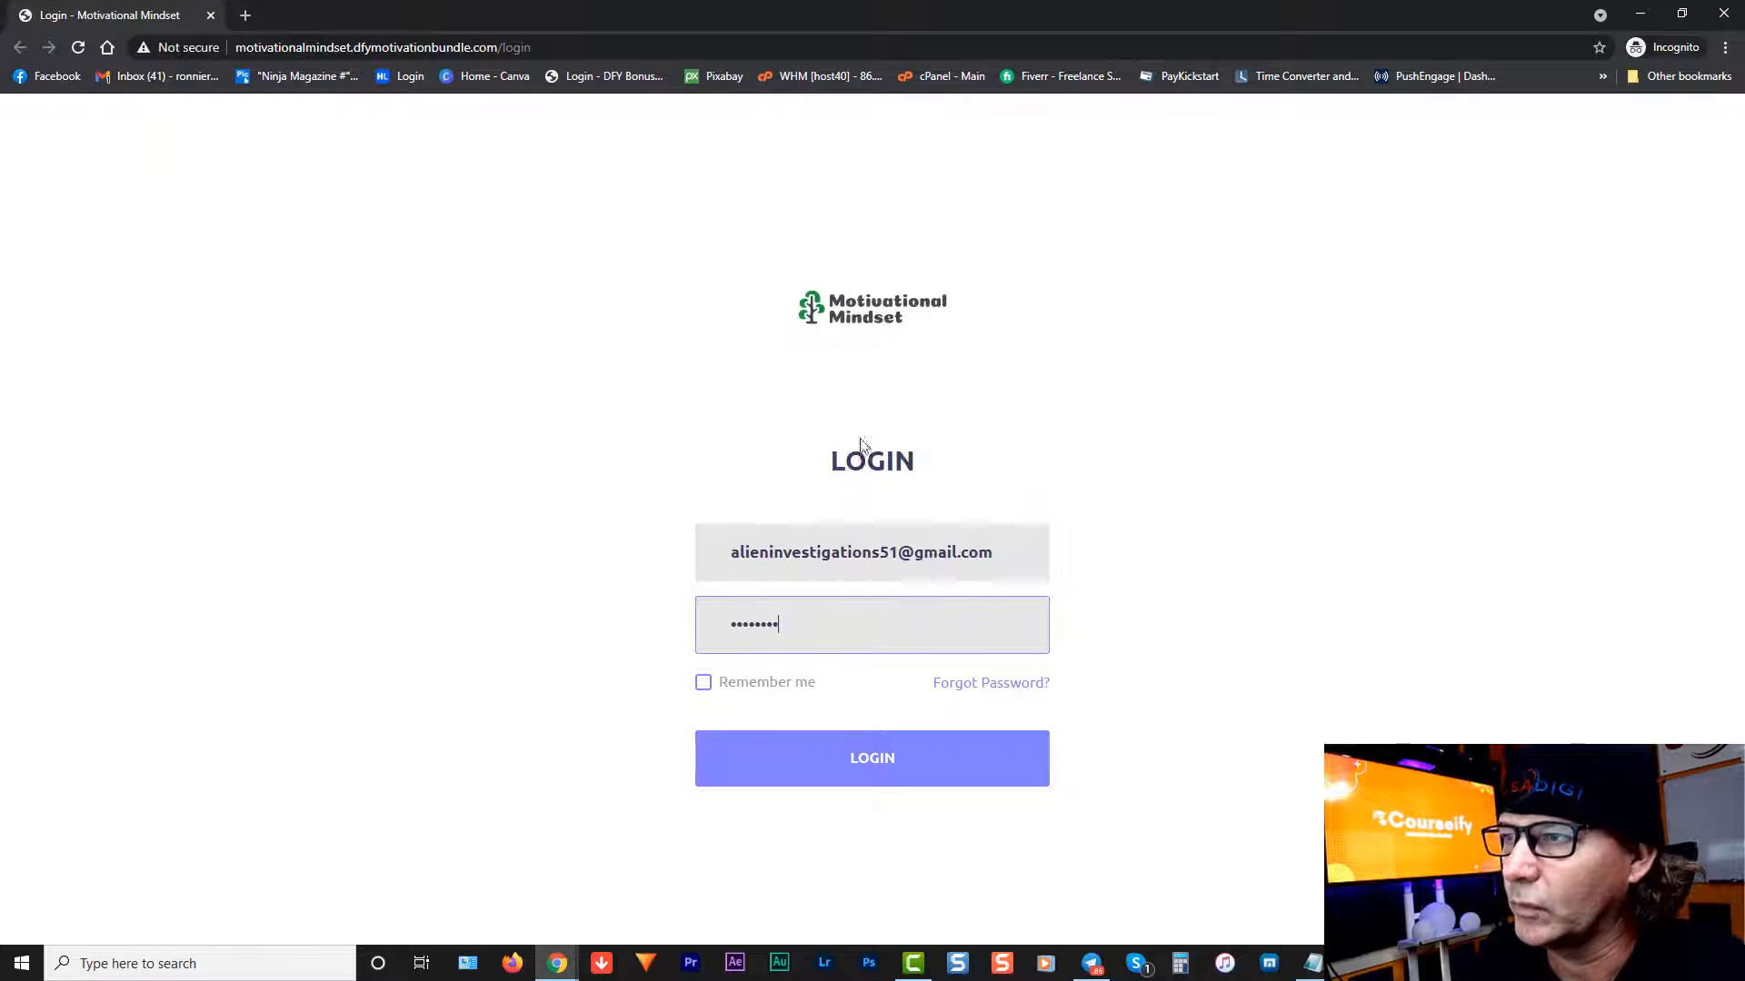
left_click(772, 773)
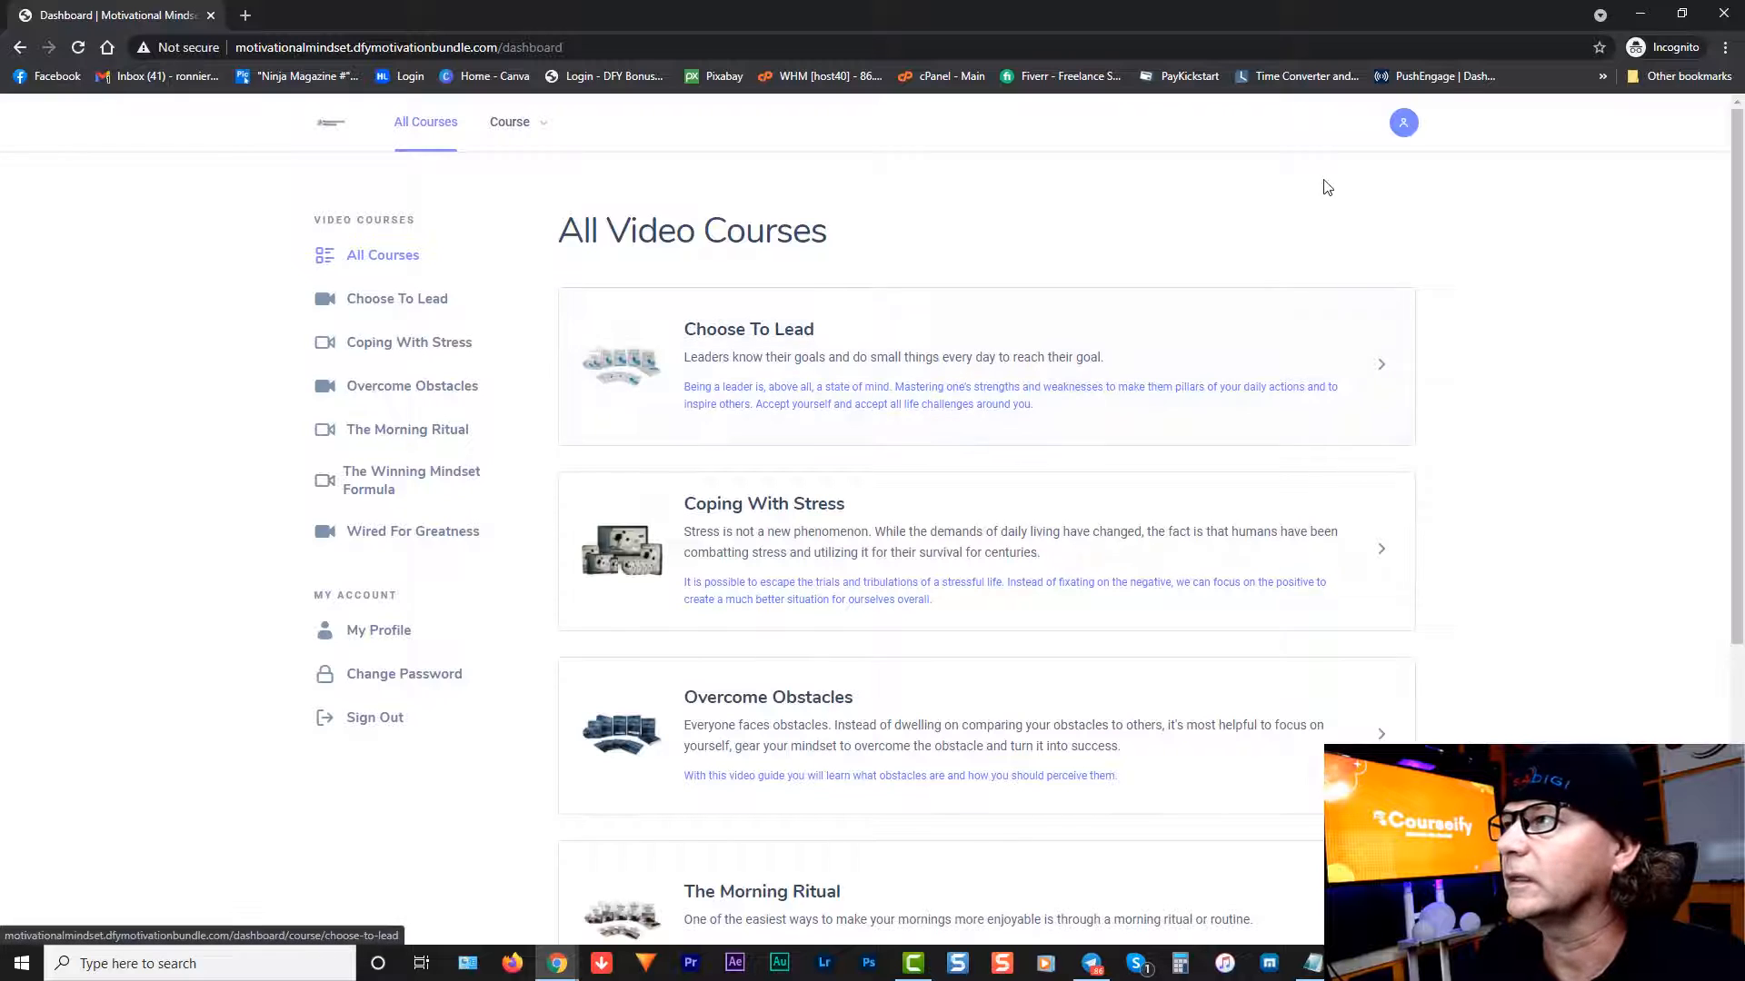
Step: Open the member's profile page from the account menu and view the change-password form
left_click(1404, 127)
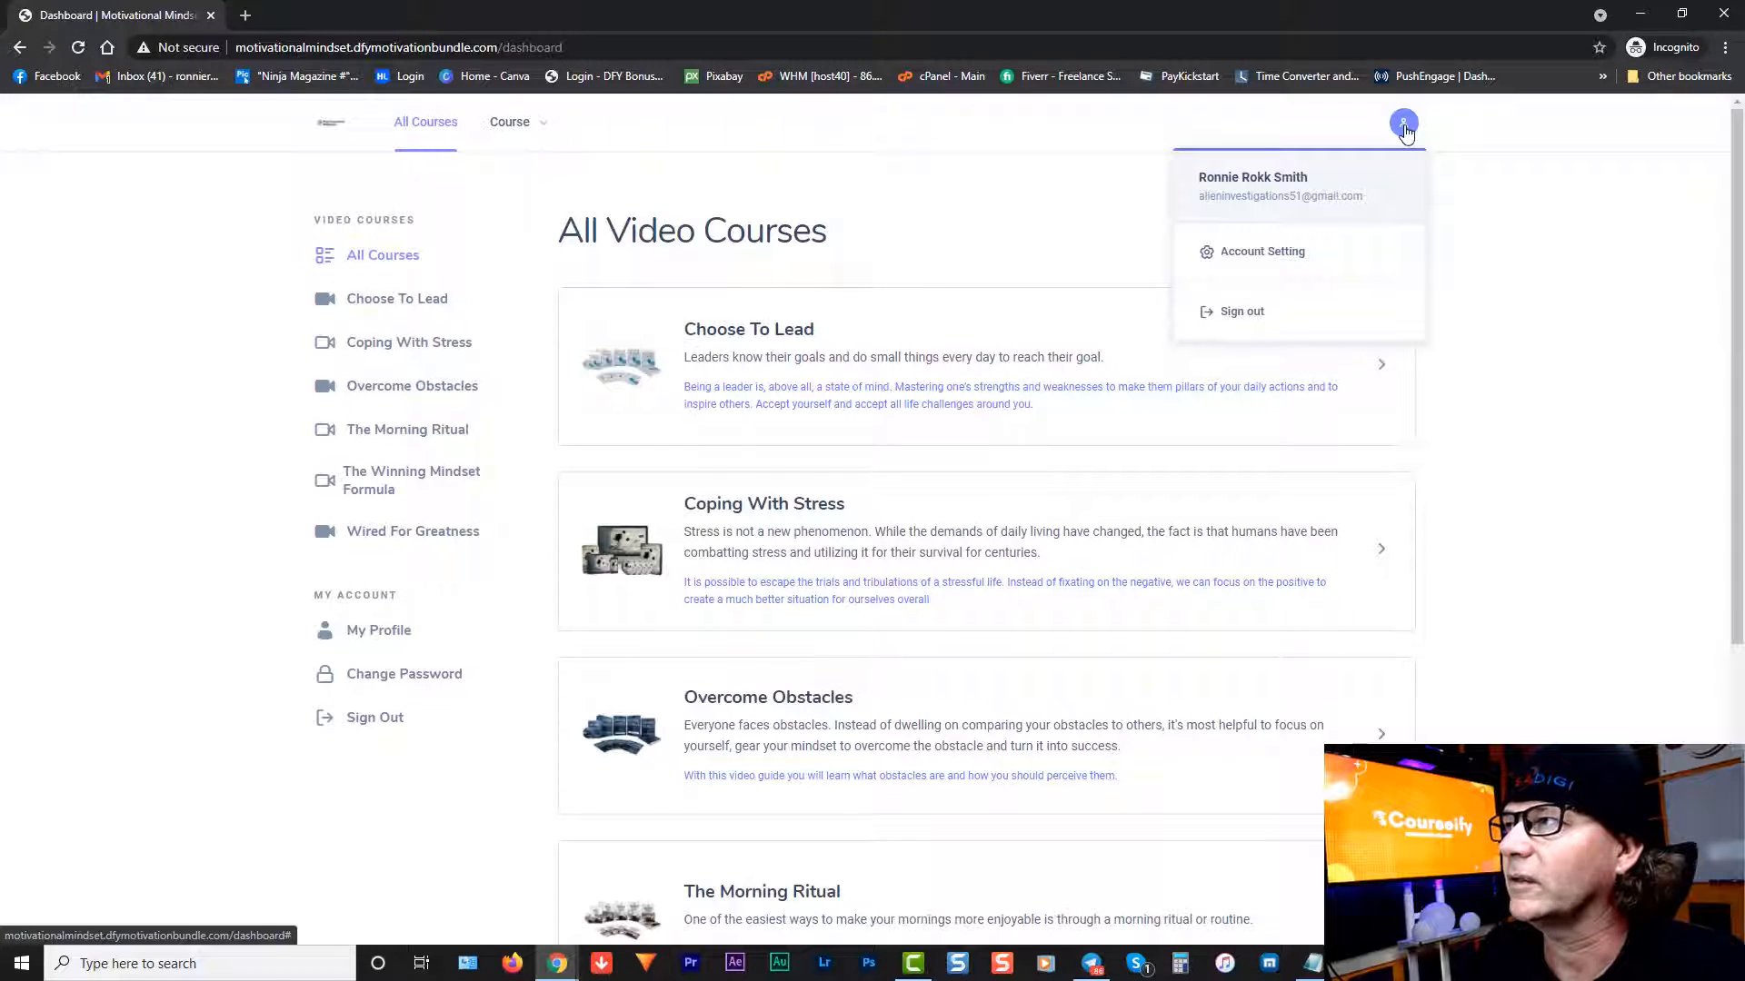
left_click(1260, 258)
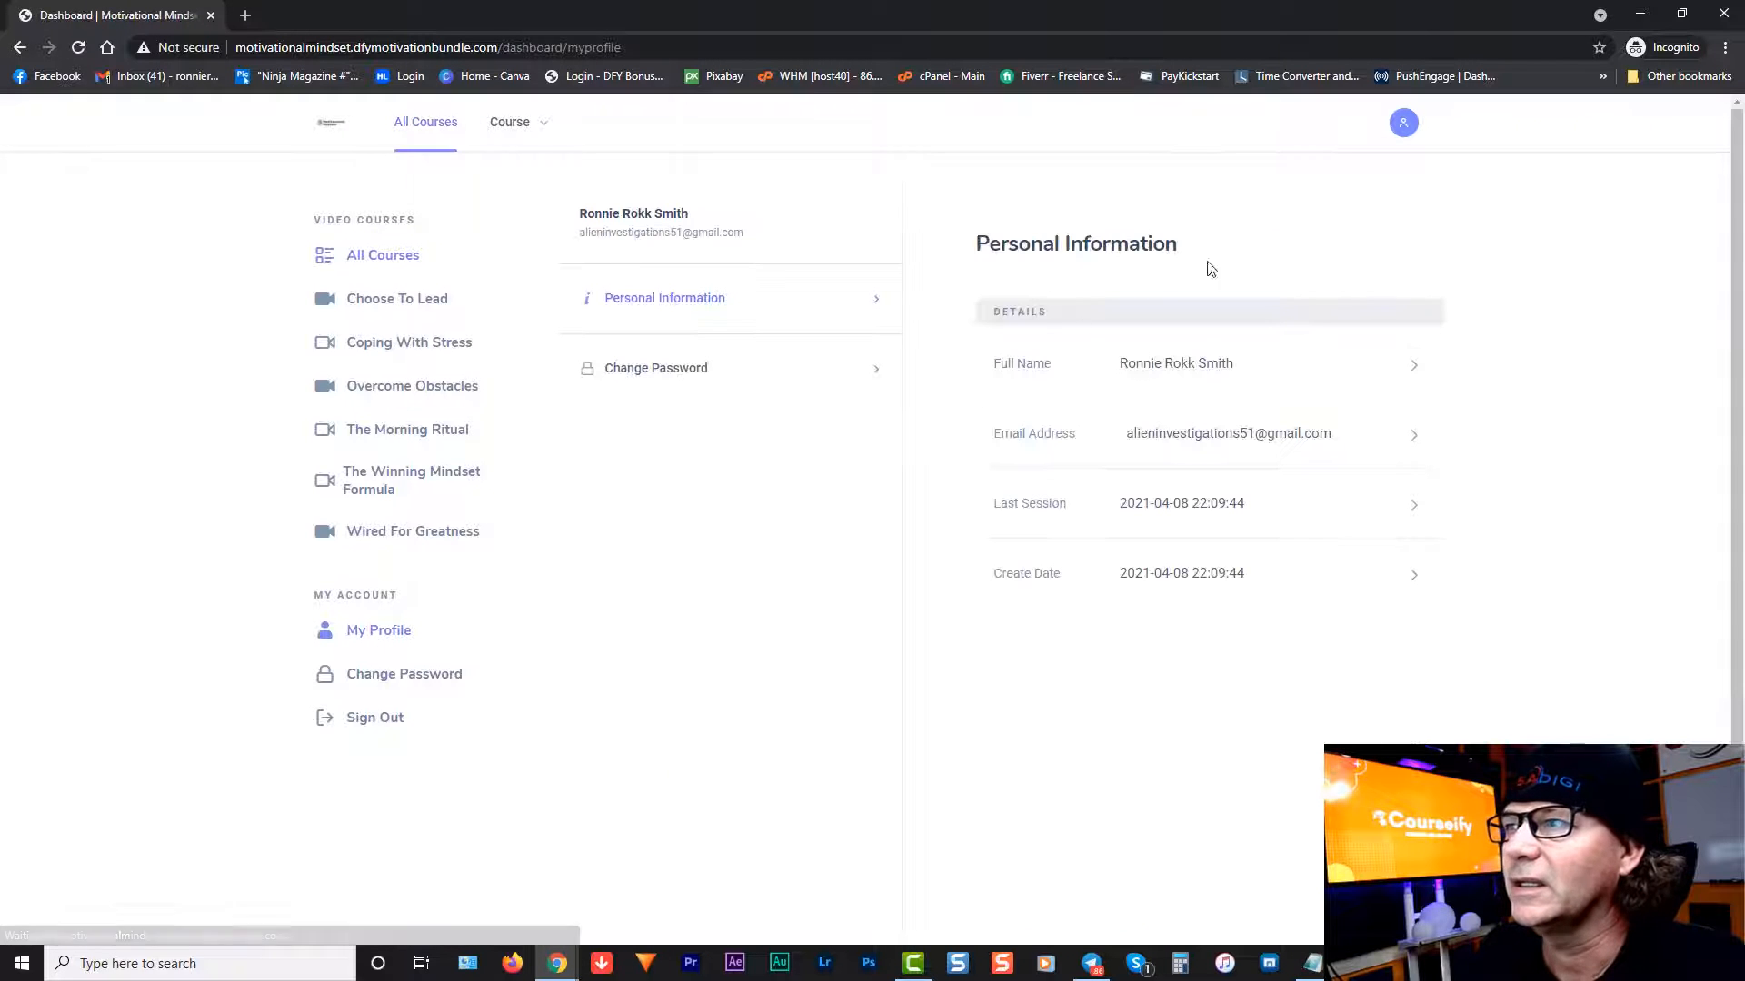
left_click(673, 373)
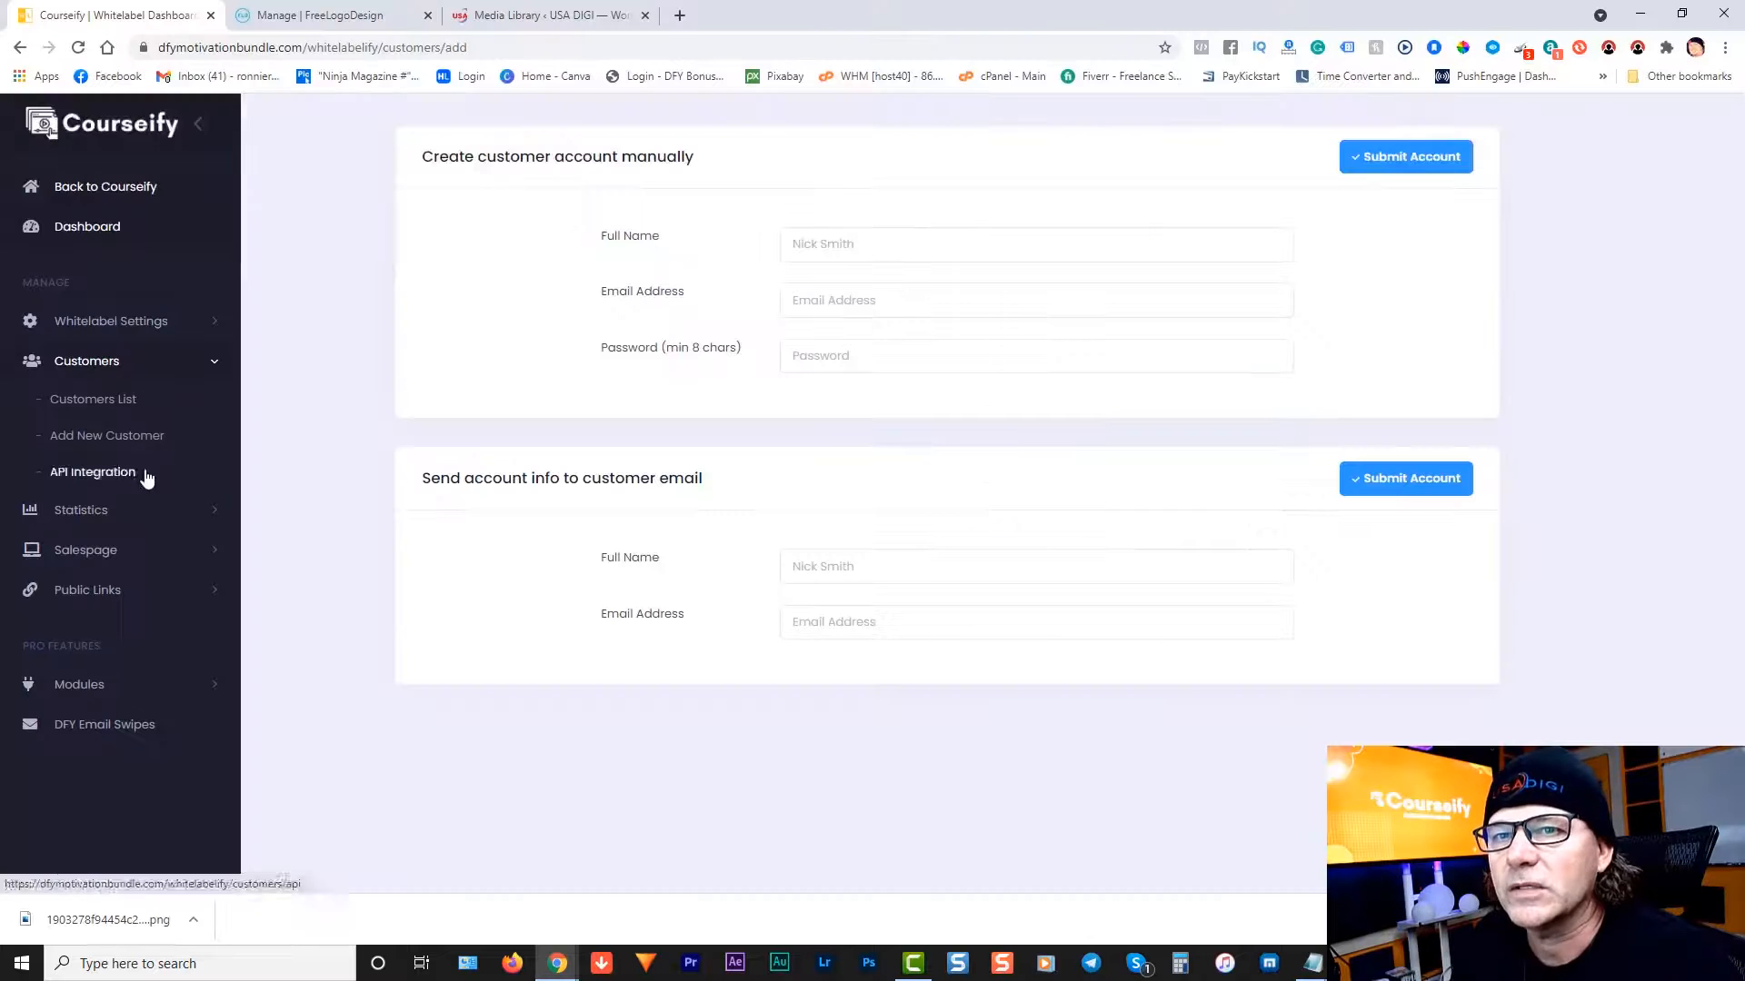
Step: Open the Customer Create API page showing the POST type and name and email parameters
left_click(88, 474)
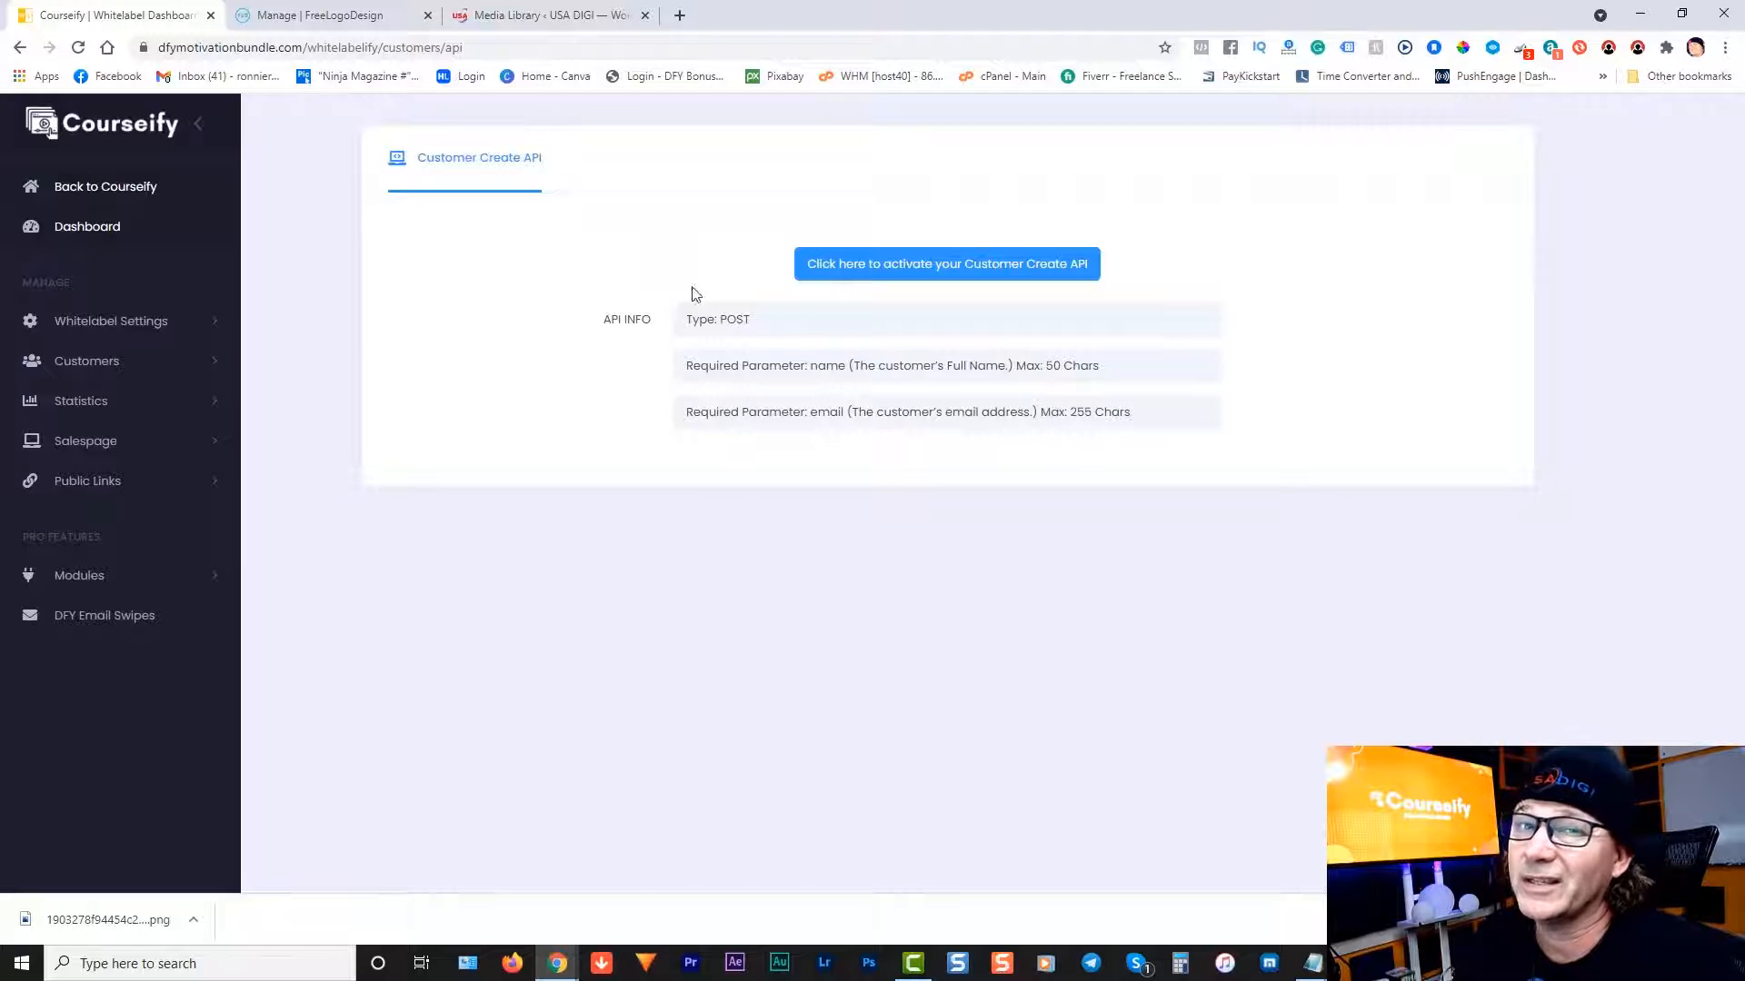
left_click(85, 410)
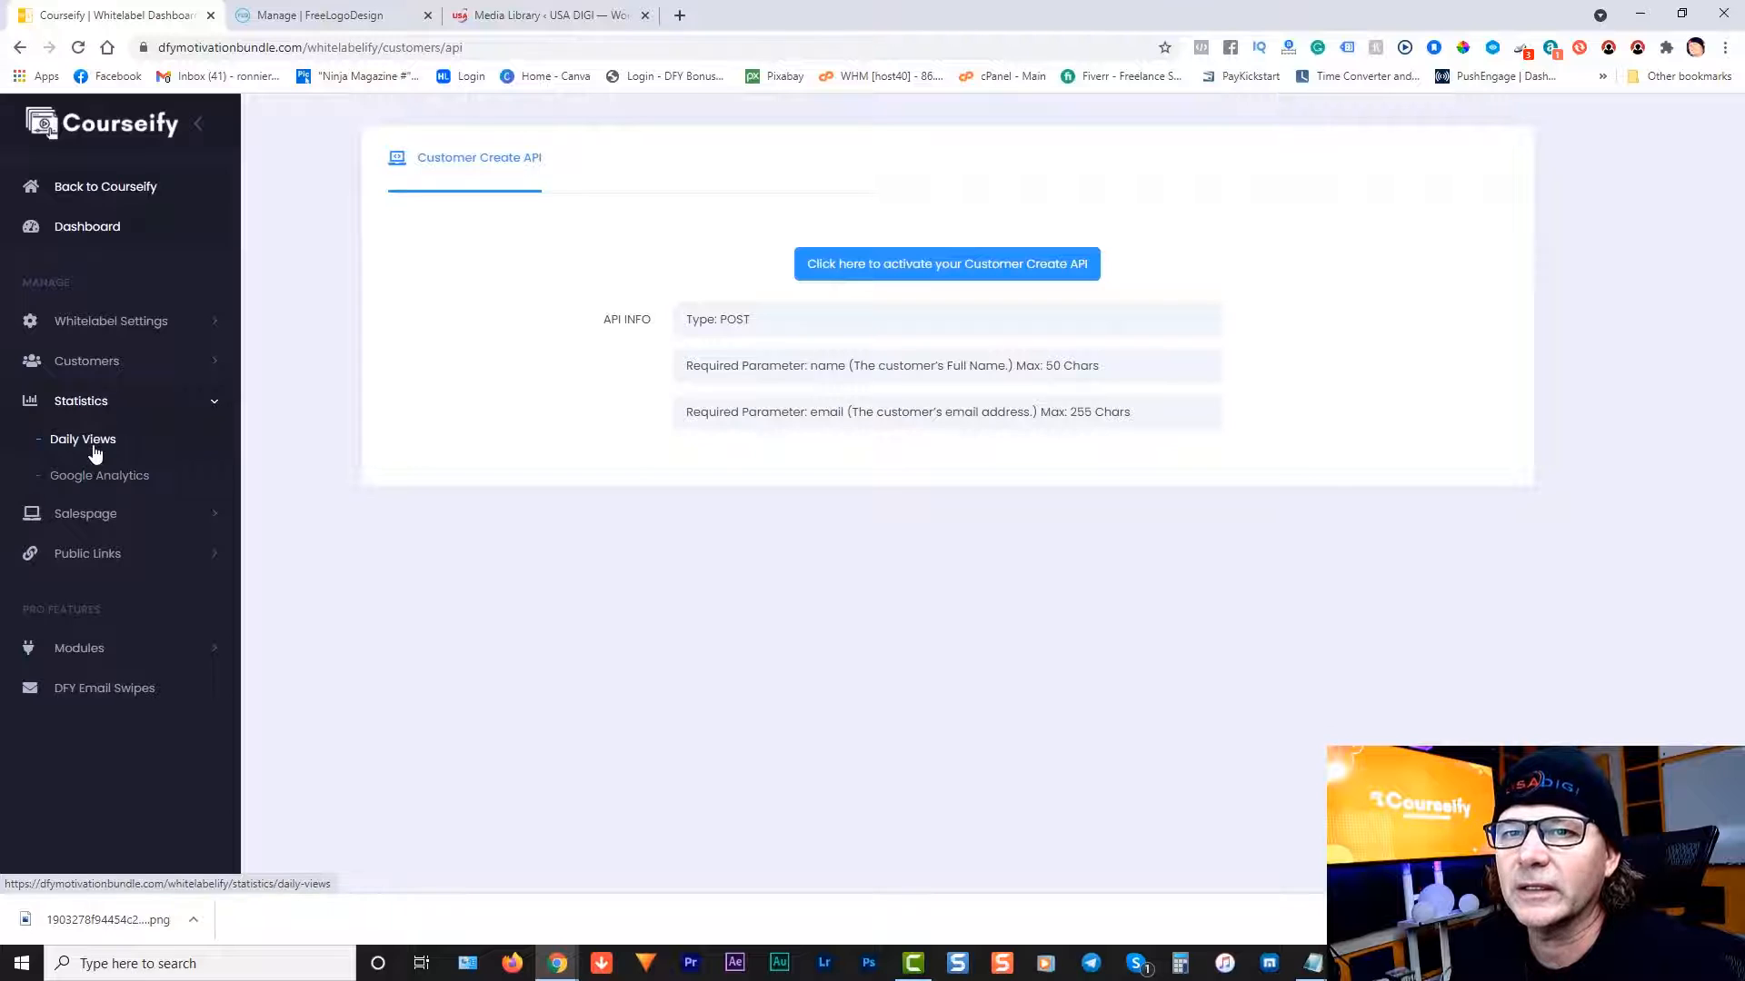
Step: Check the empty Daily Views statistics, then submit the Google Analytics settings with blank code fields
left_click(94, 449)
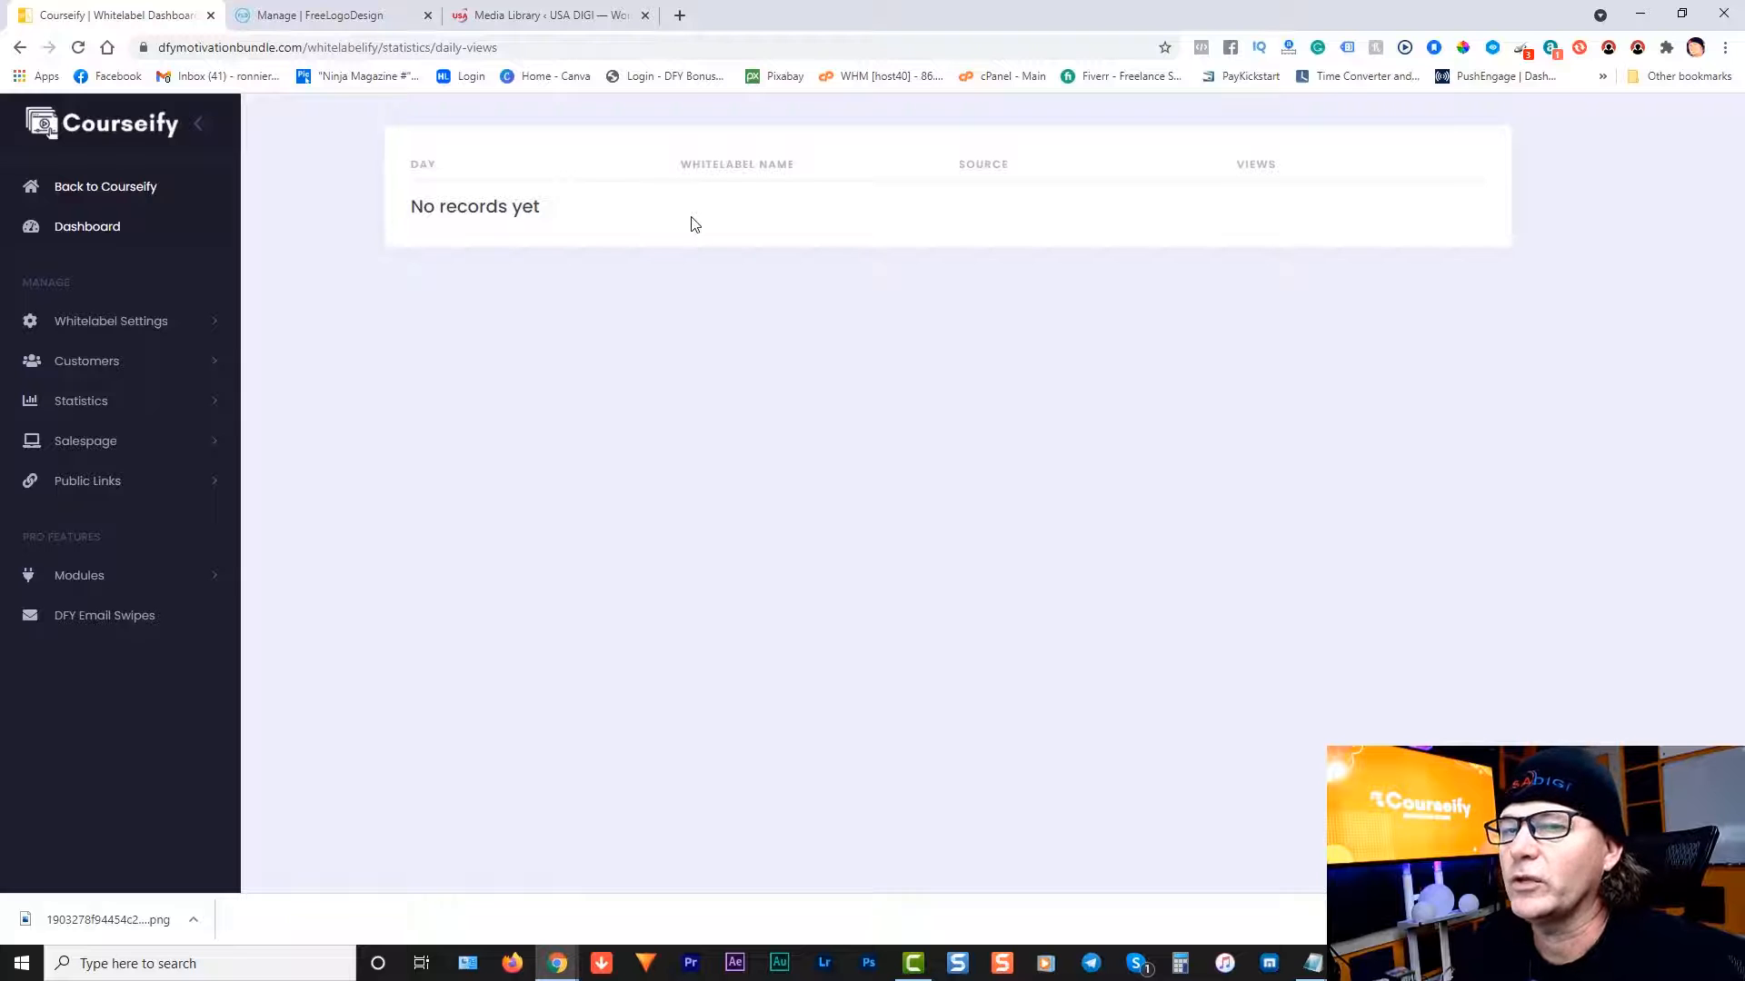
left_click(80, 401)
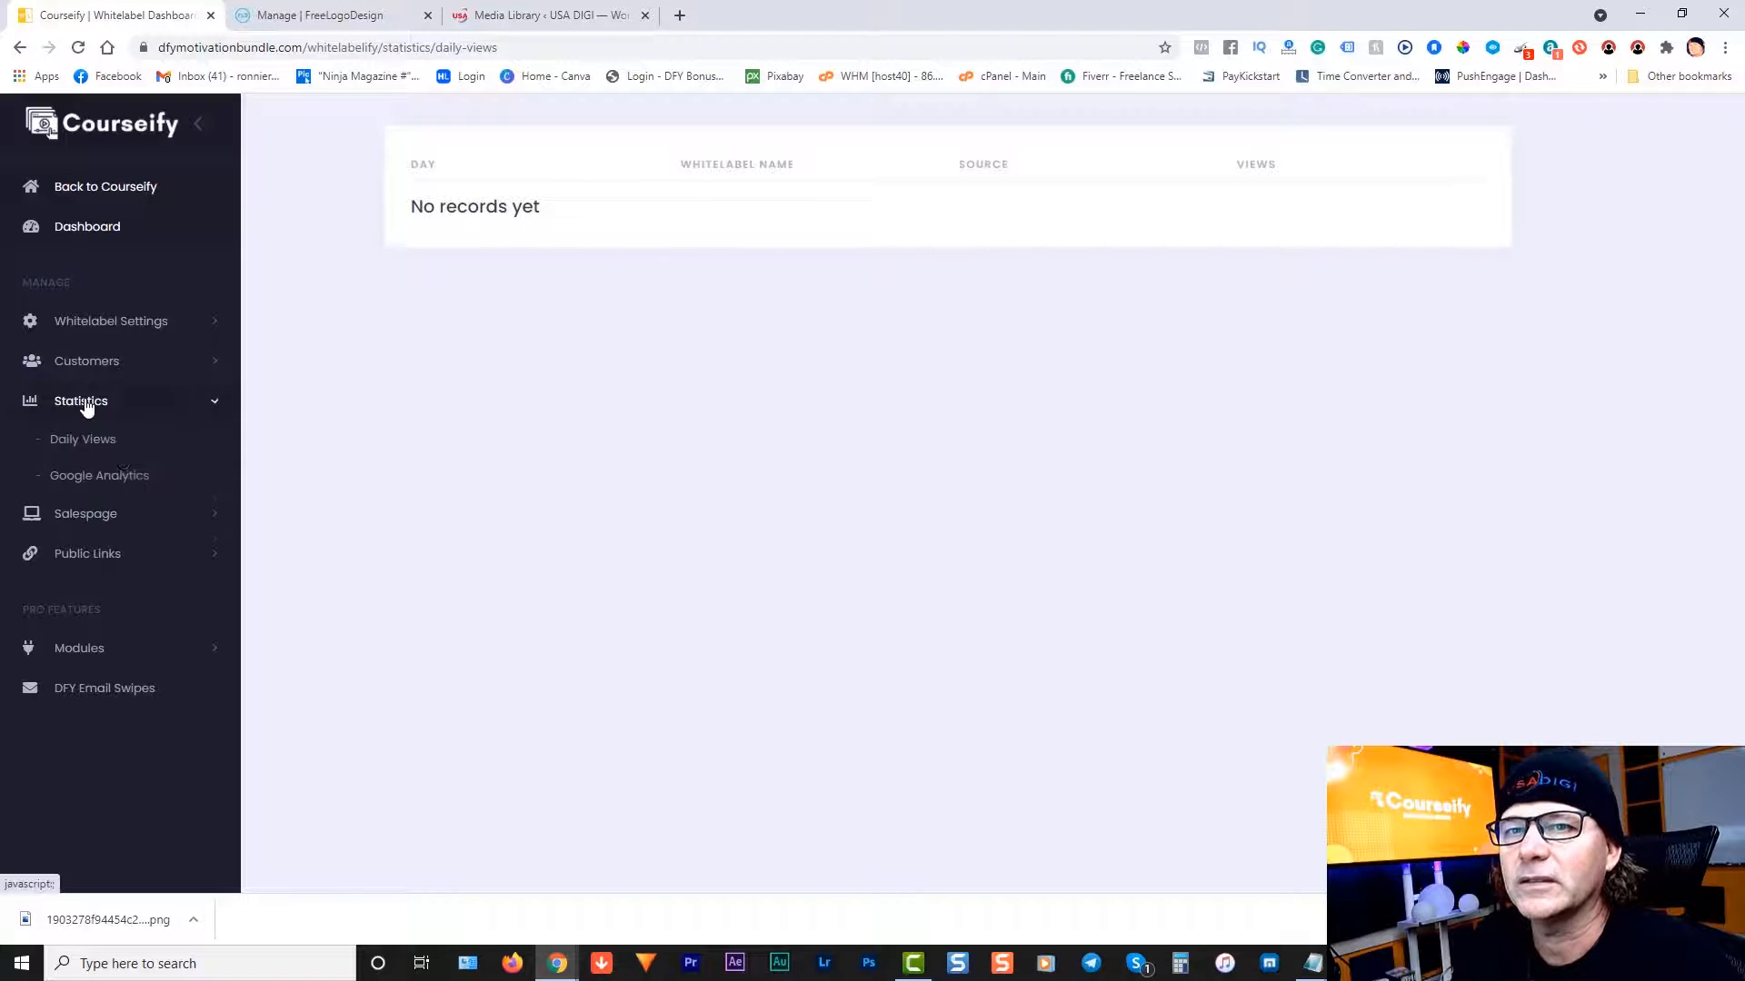
left_click(81, 481)
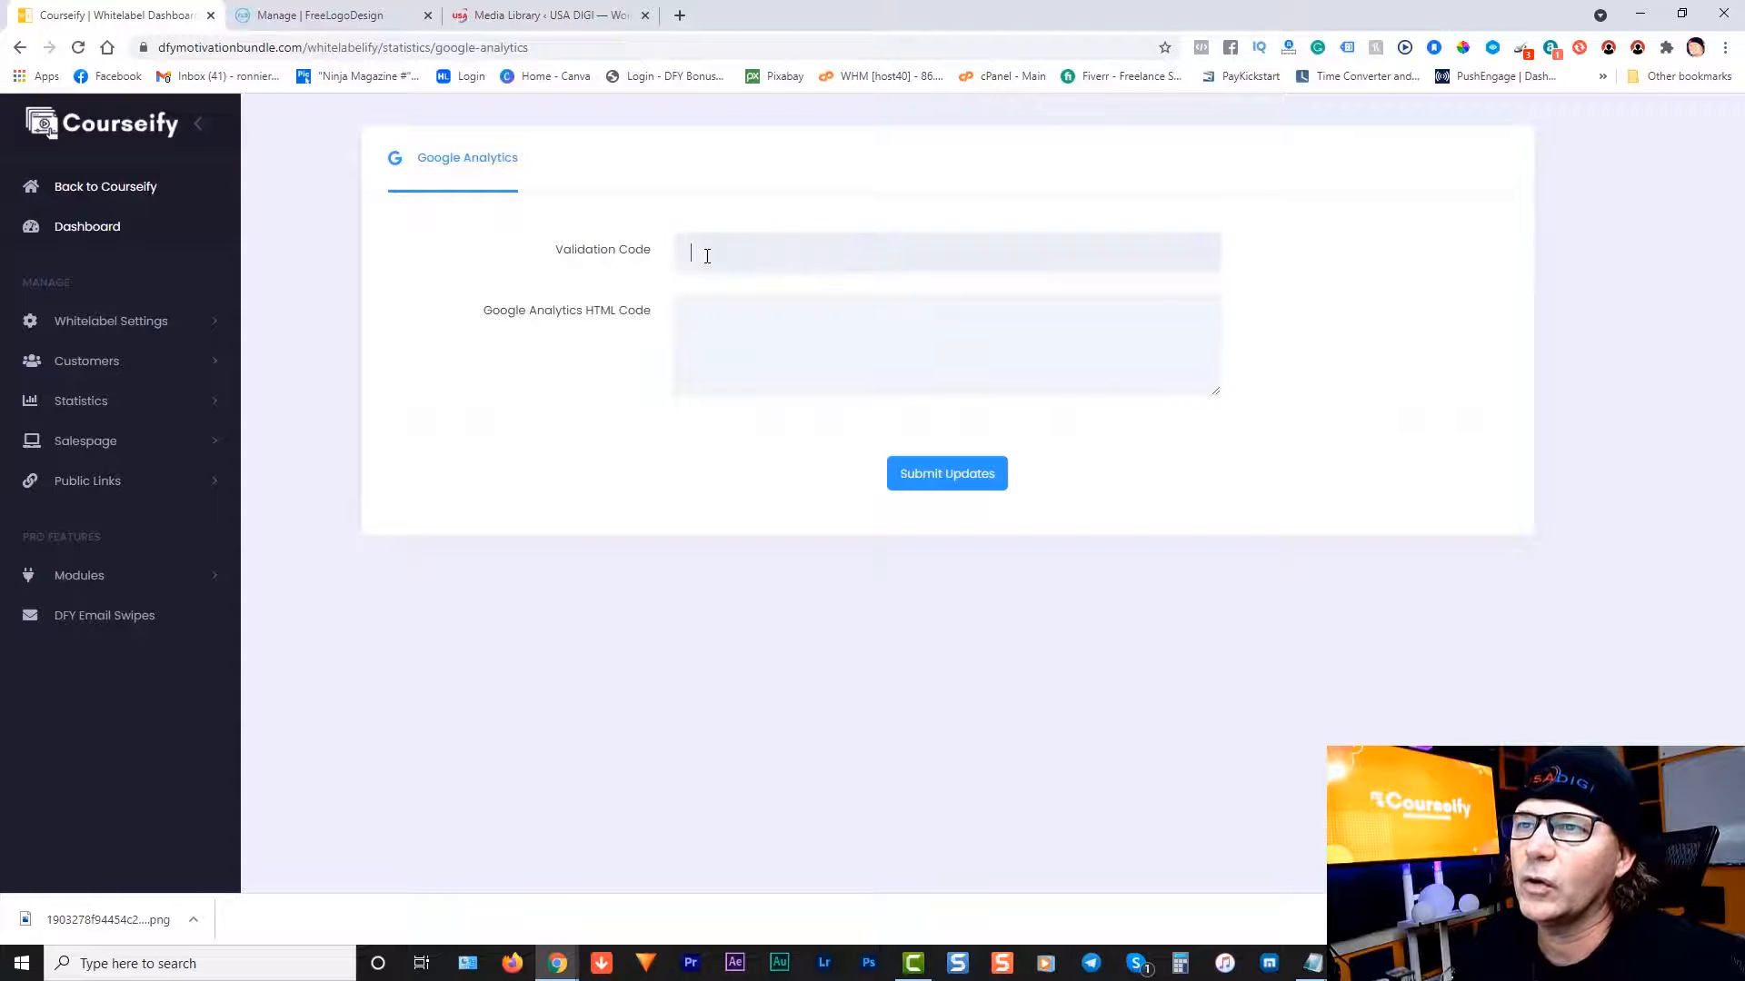
left_click(714, 313)
left_click(990, 476)
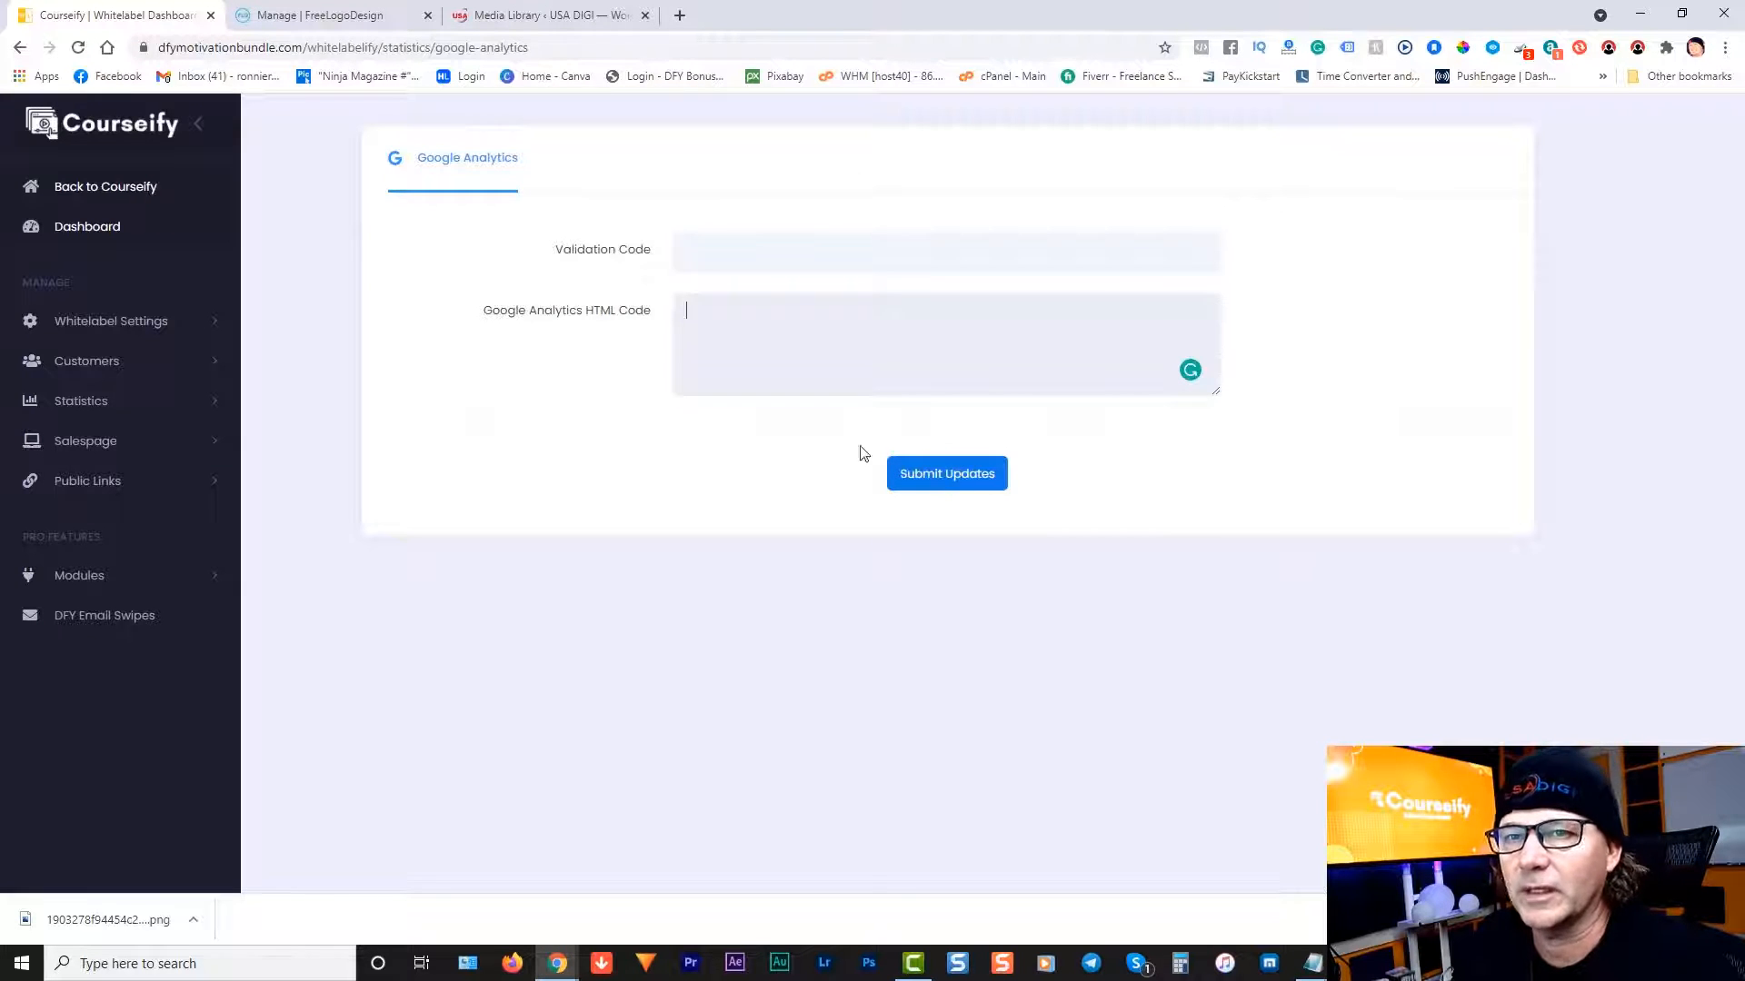
left_click(87, 450)
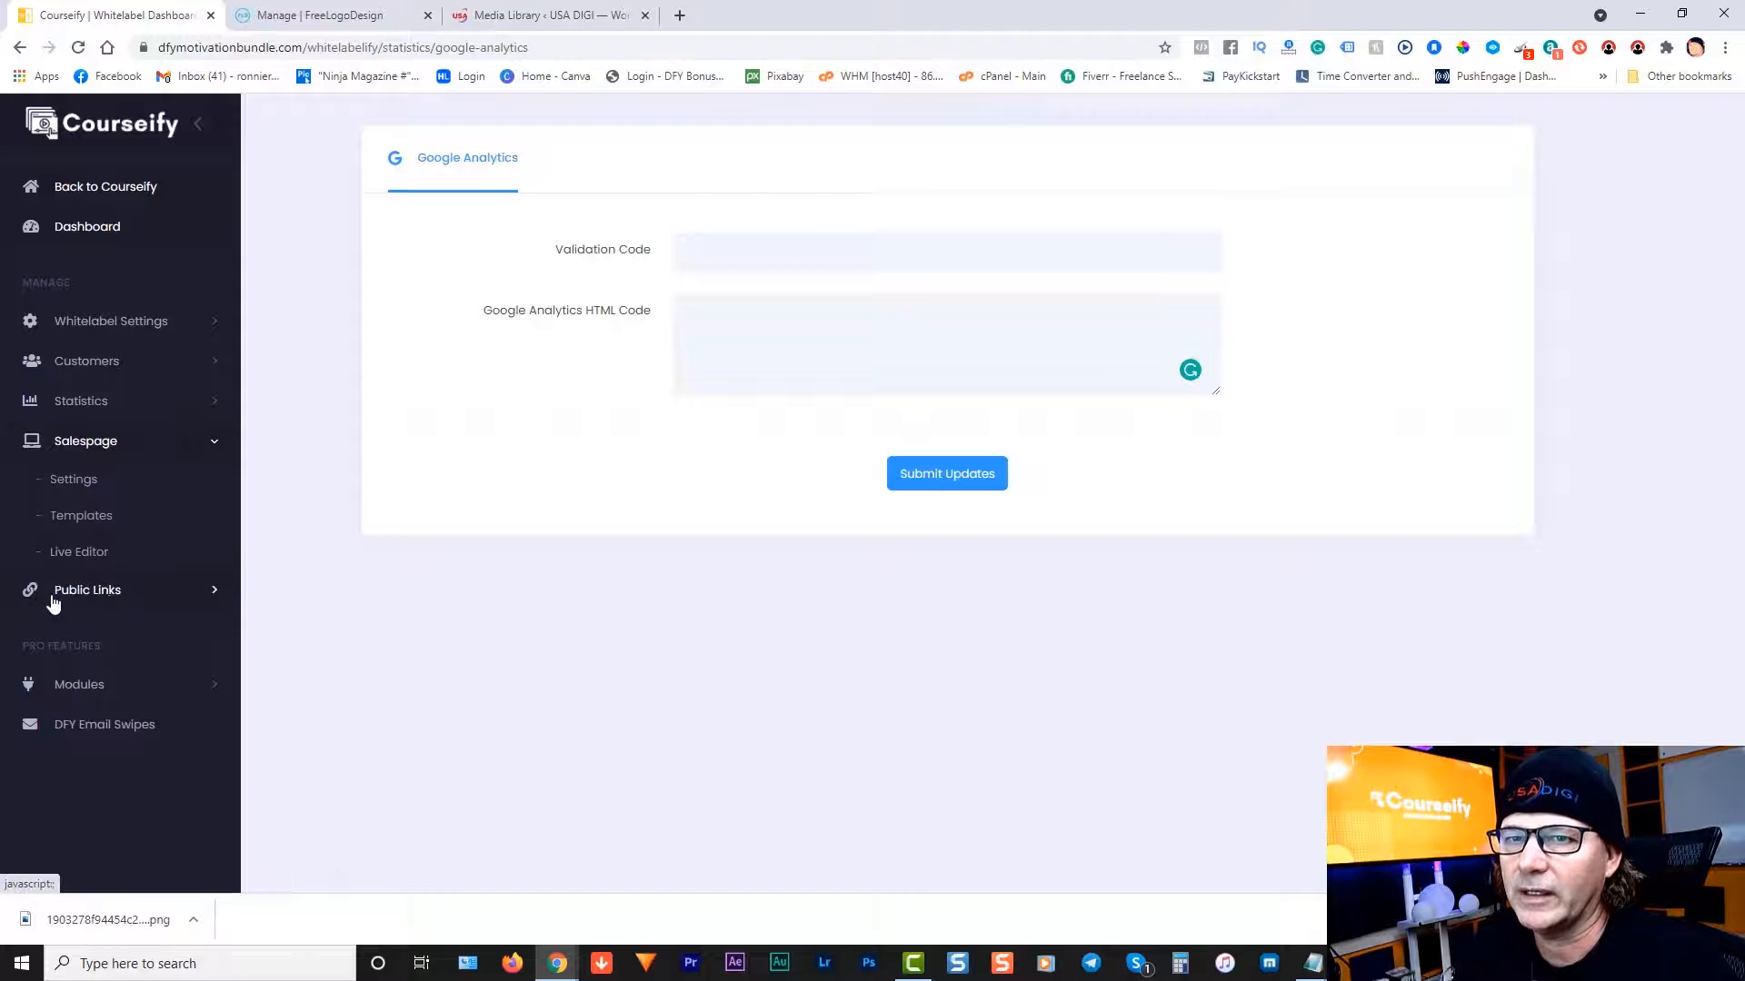
Step: View the salespage settings, then open Salespage Templates showing the Salespage V1 motivation template
left_click(76, 481)
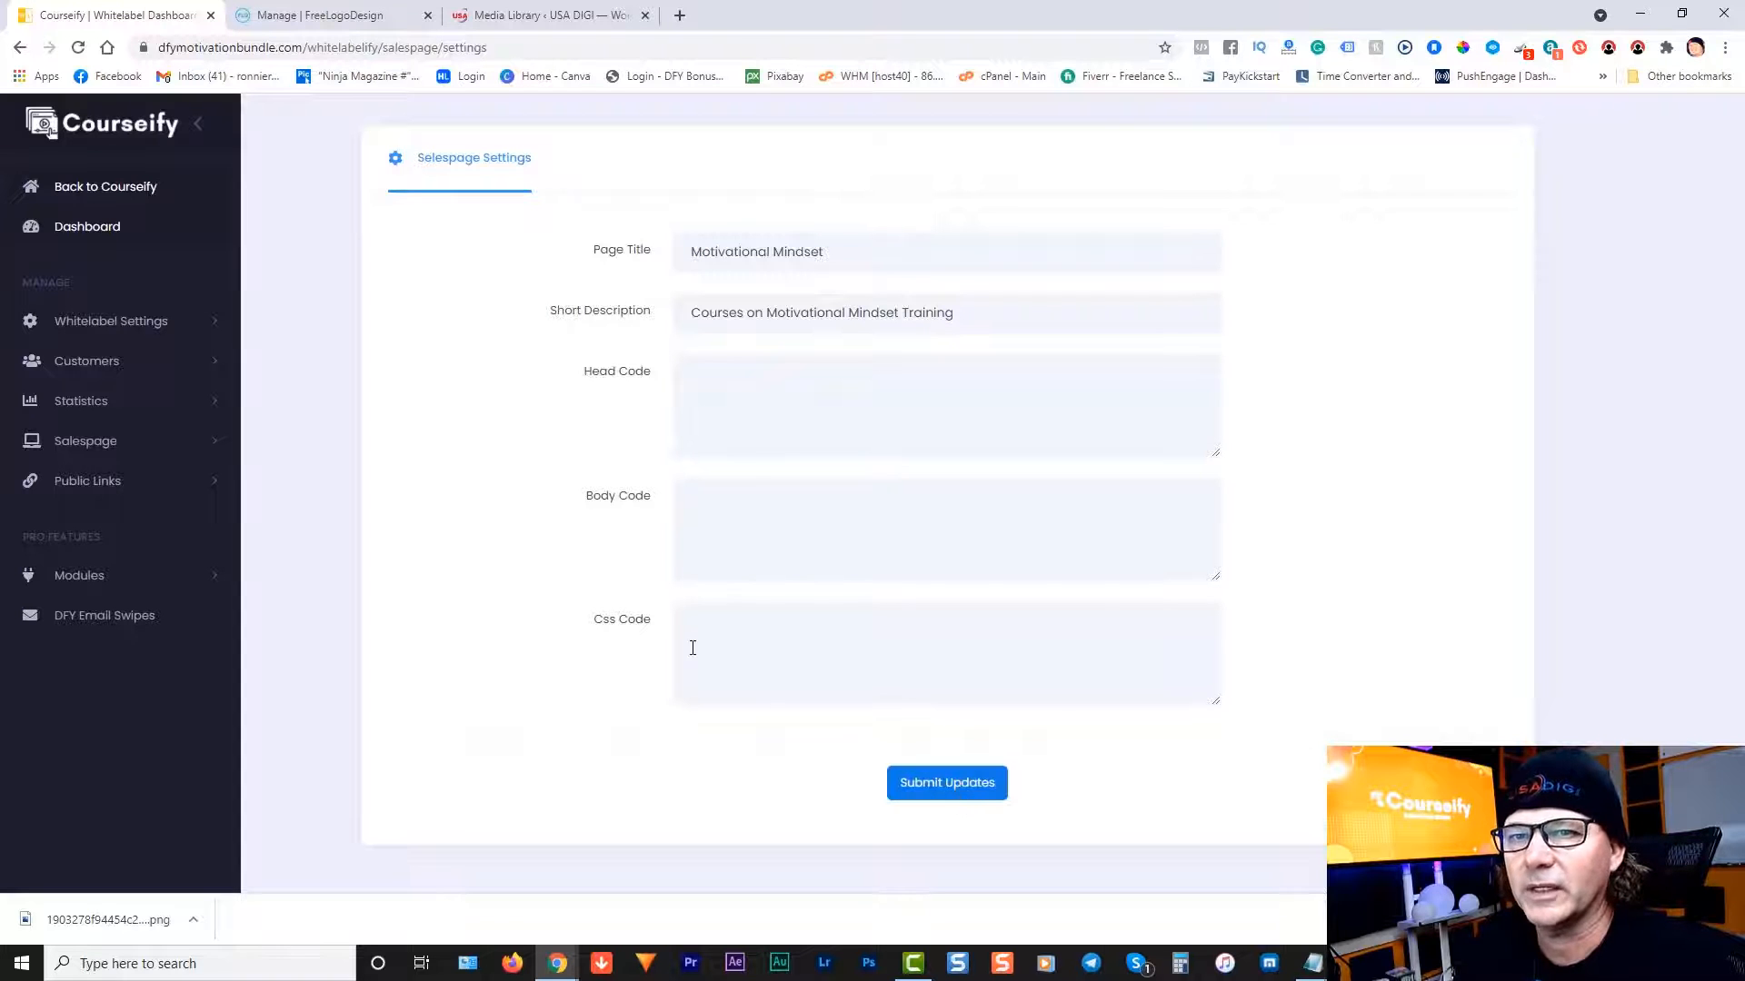
left_click(87, 444)
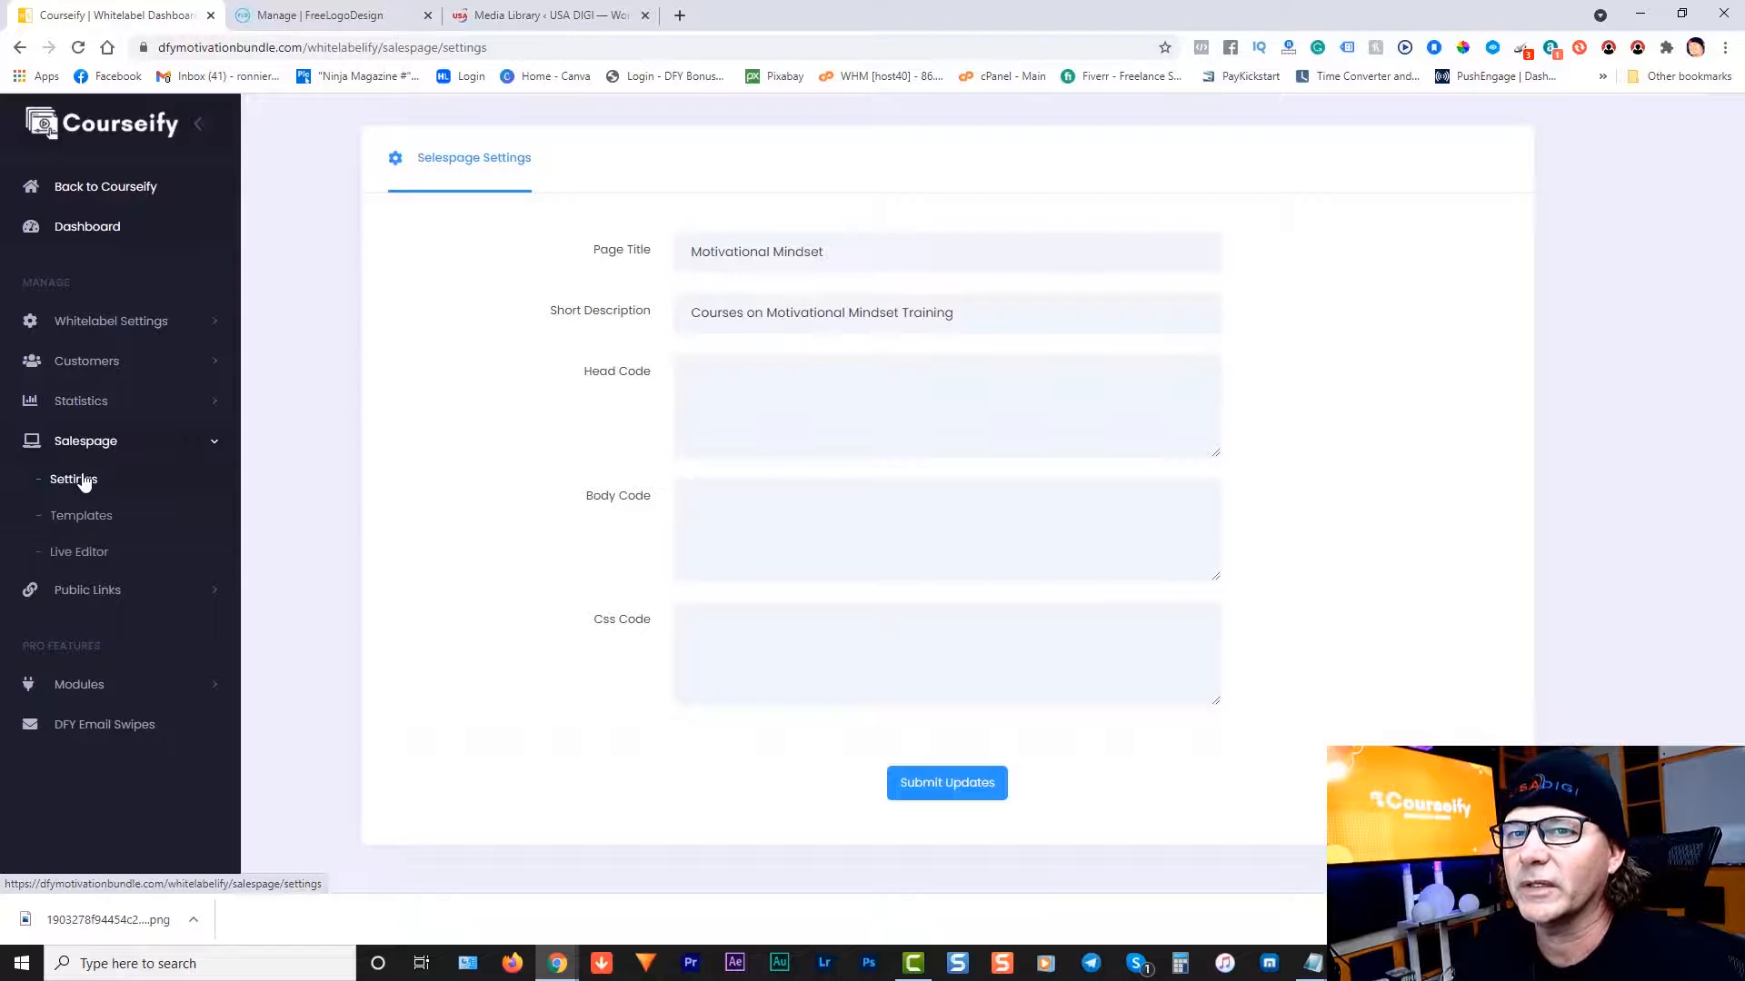
left_click(87, 516)
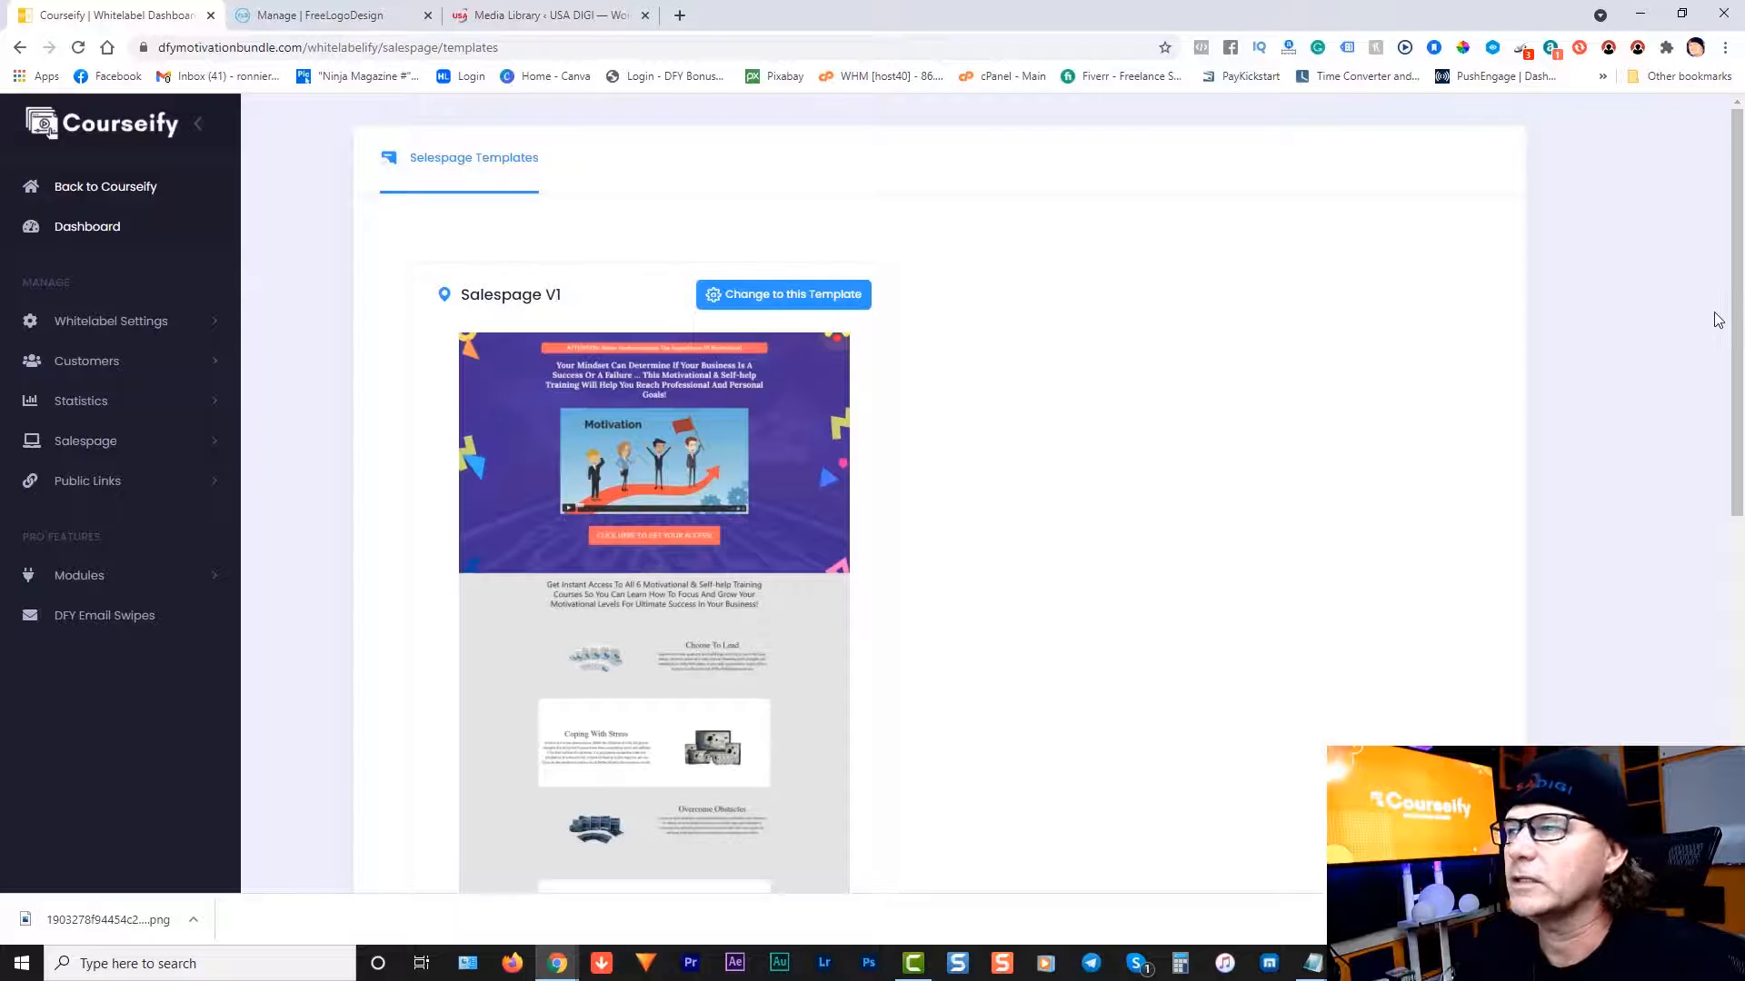
Step: Open the salespage Live Editor for the motivation page, then expand the Public Links menu
left_click_drag(1731, 318, 1720, 266)
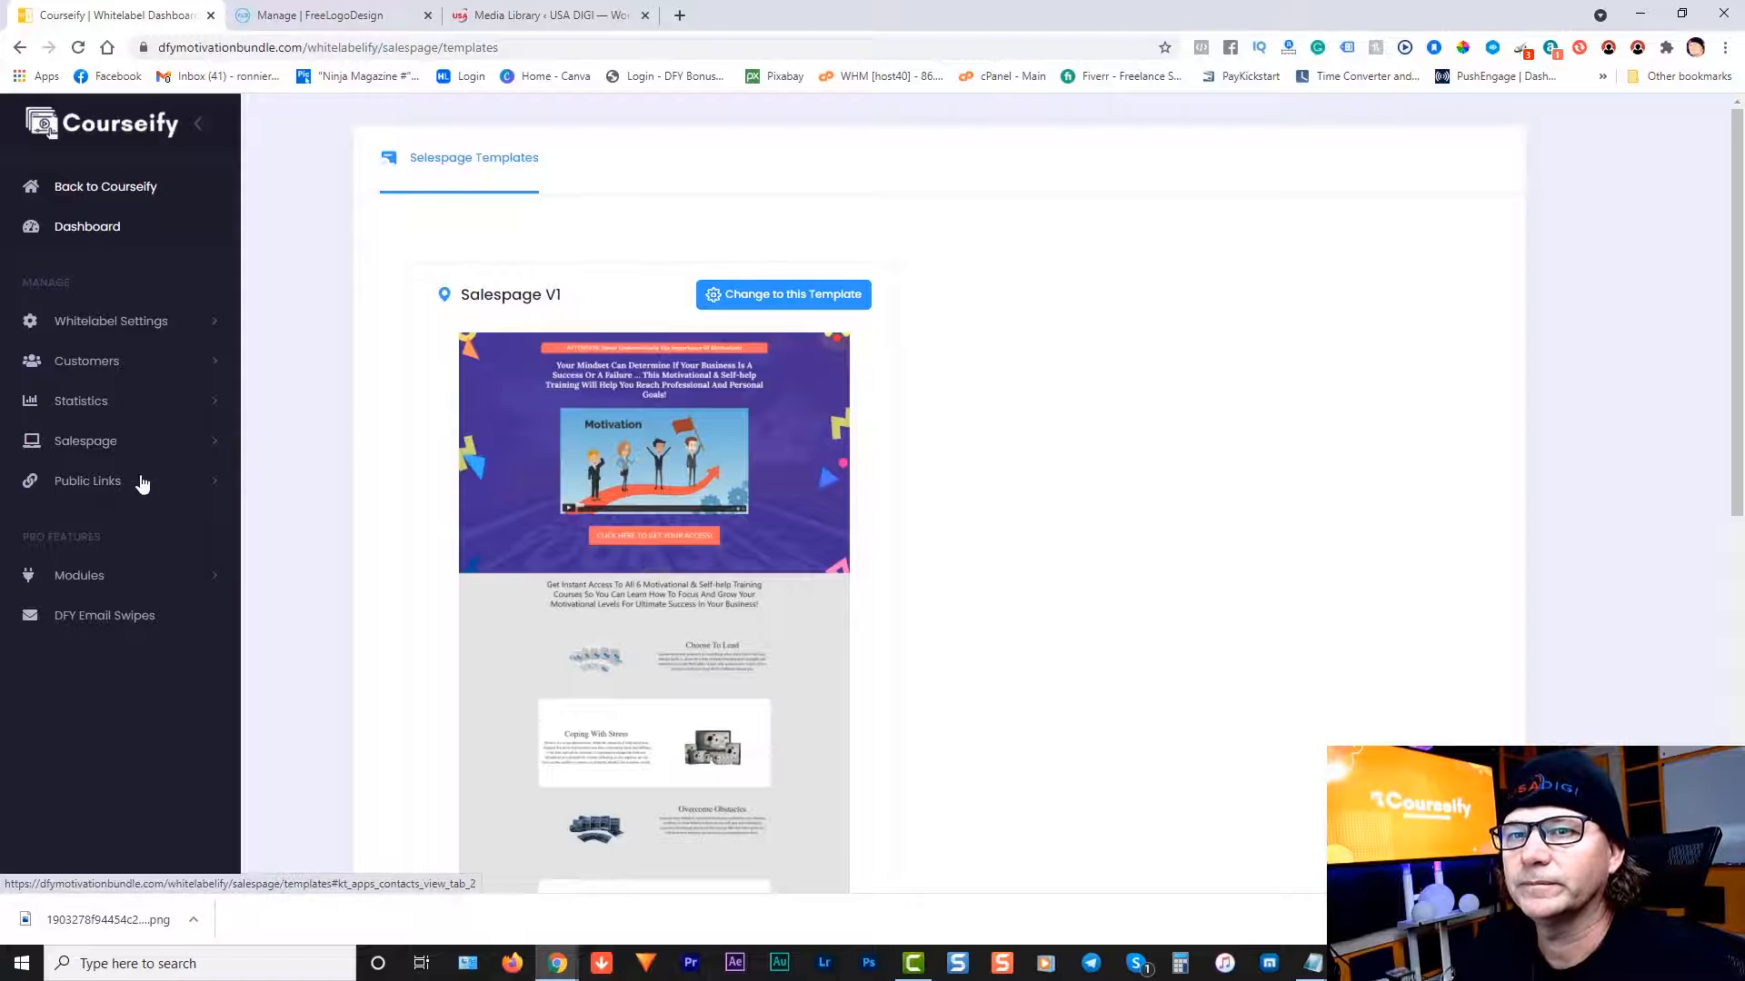
left_click(79, 447)
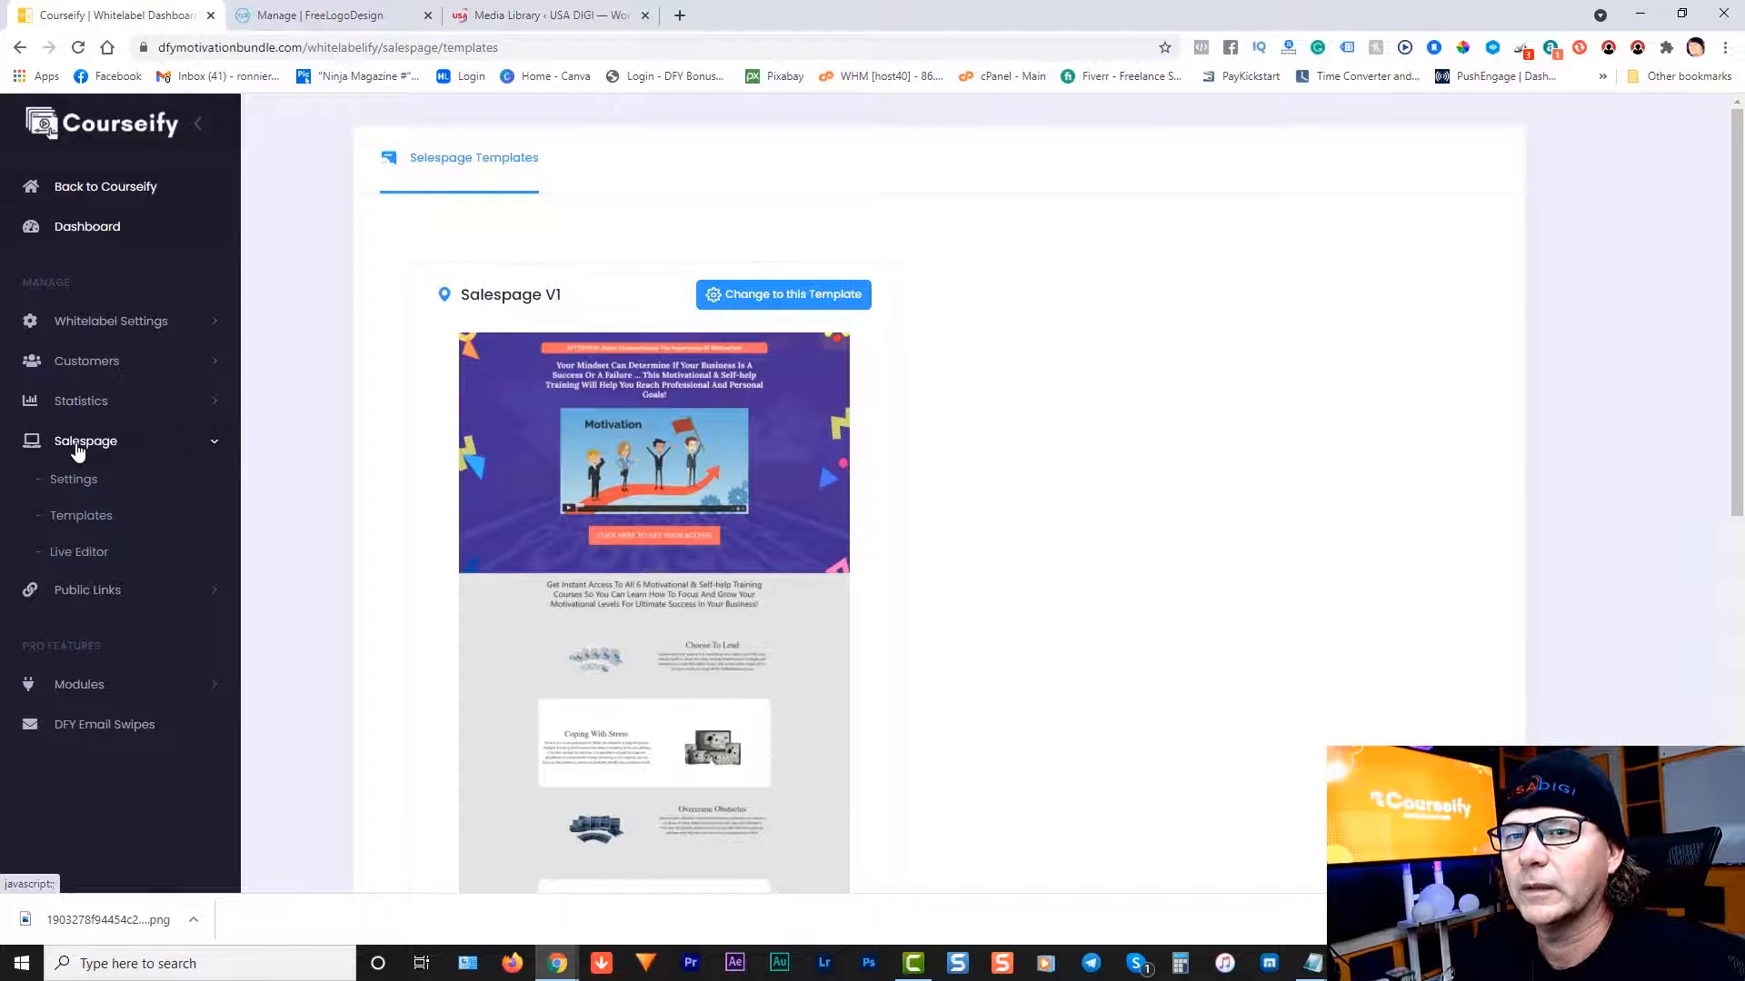
left_click(67, 556)
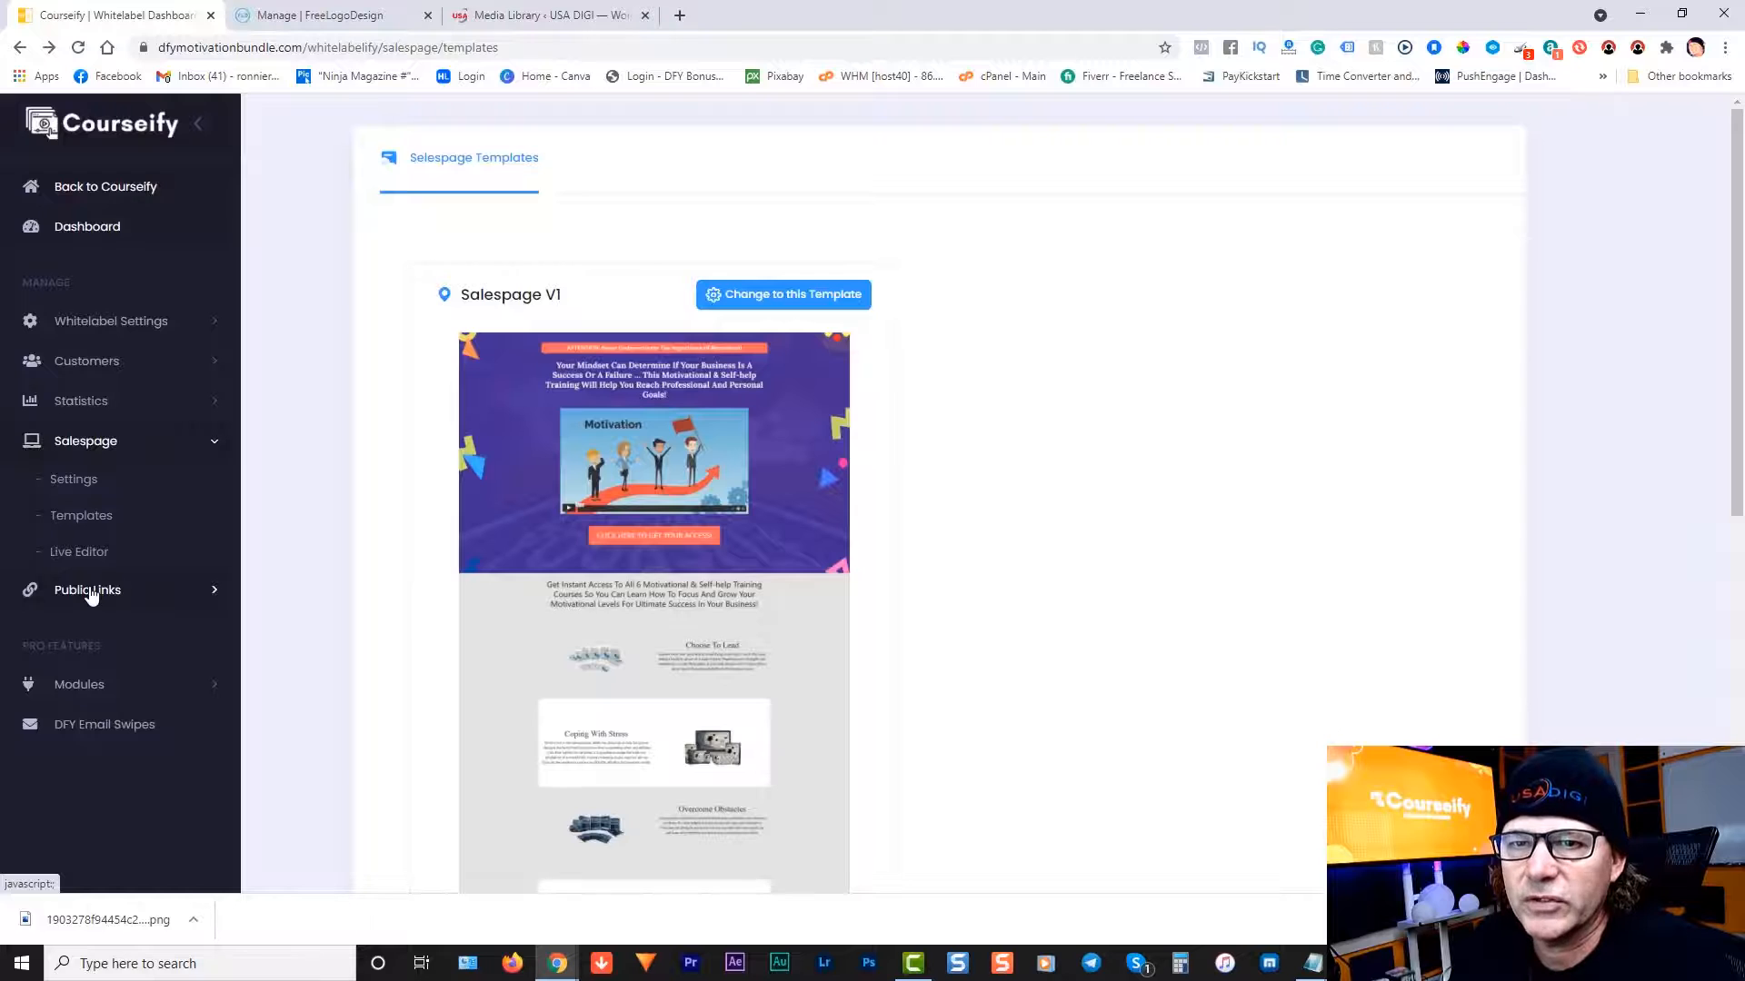
left_click(88, 591)
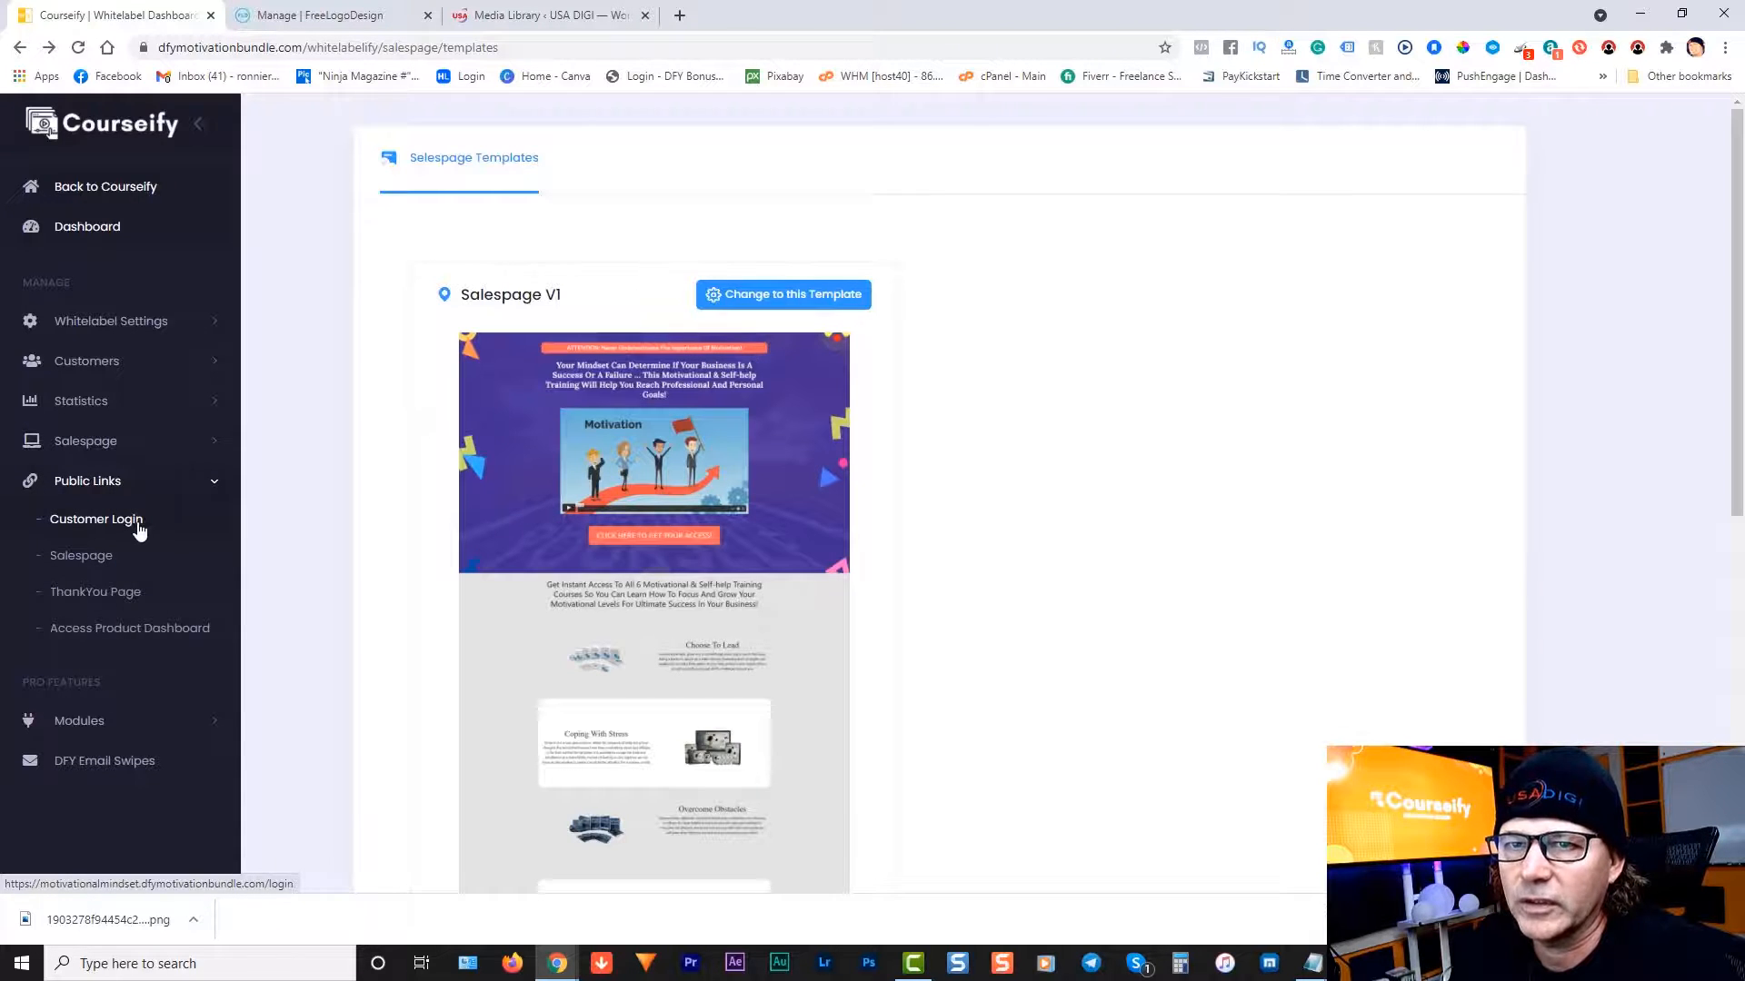
Step: Preview the product dashboard, thank-you page and public sales page, closing each tab afterwards
left_click(114, 633)
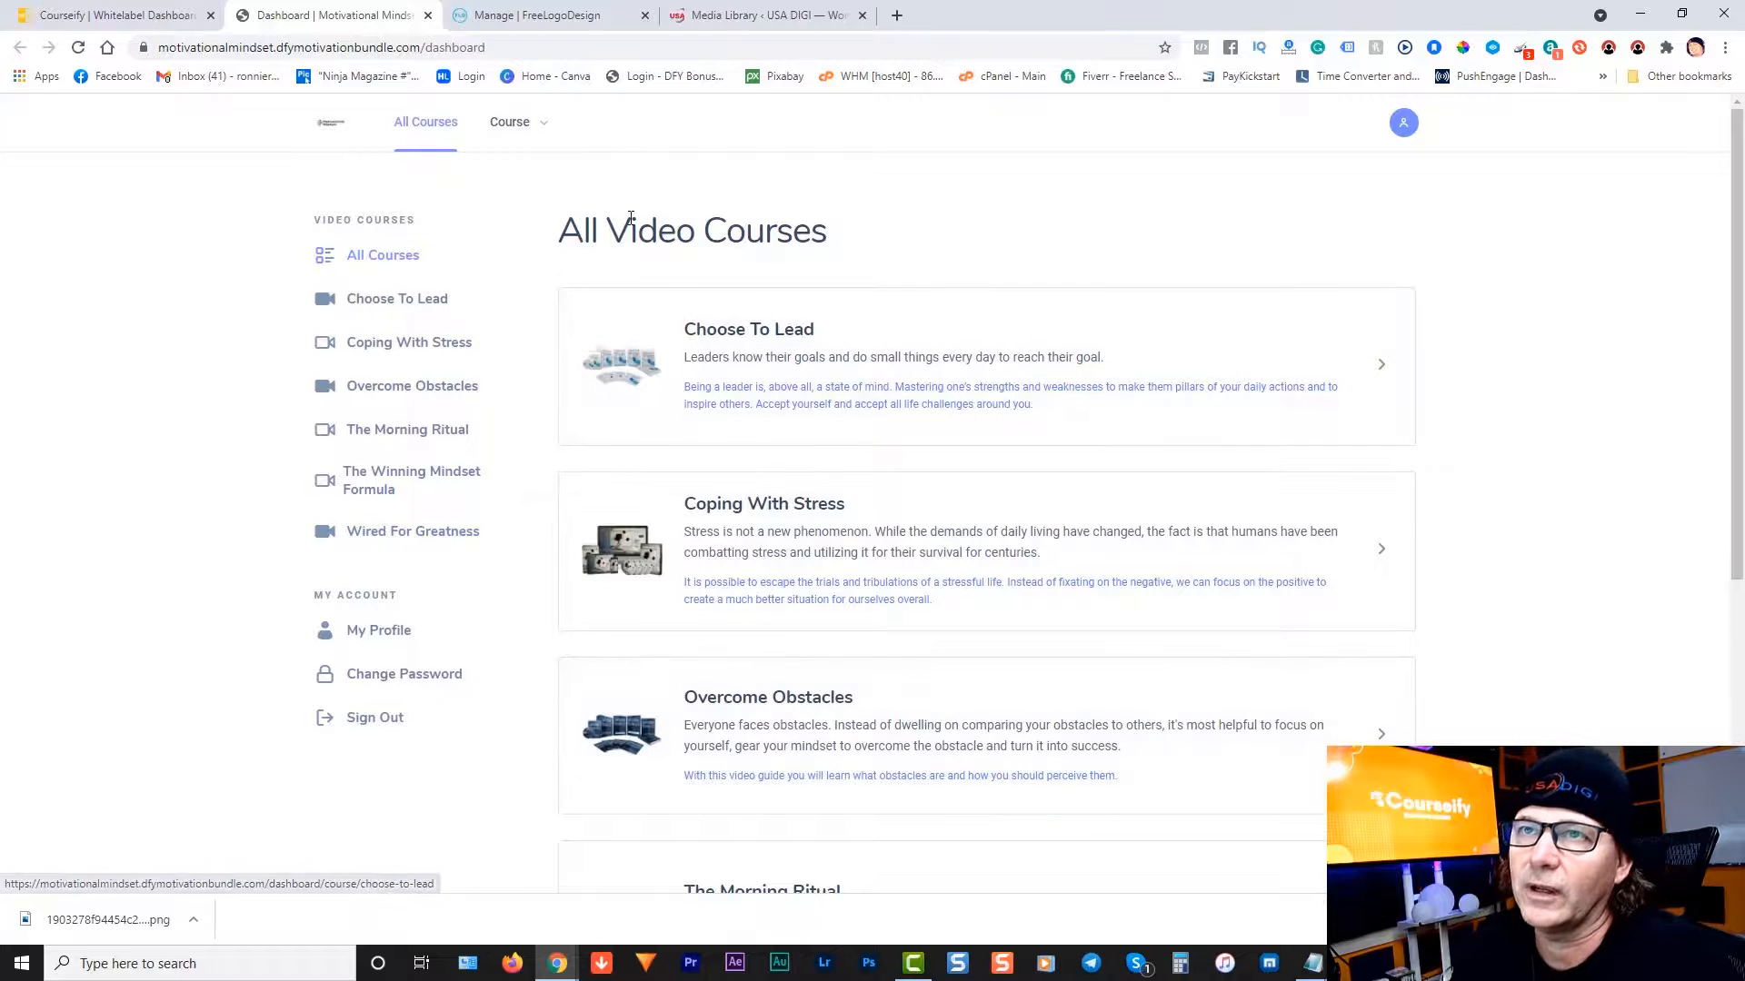
left_click(109, 15)
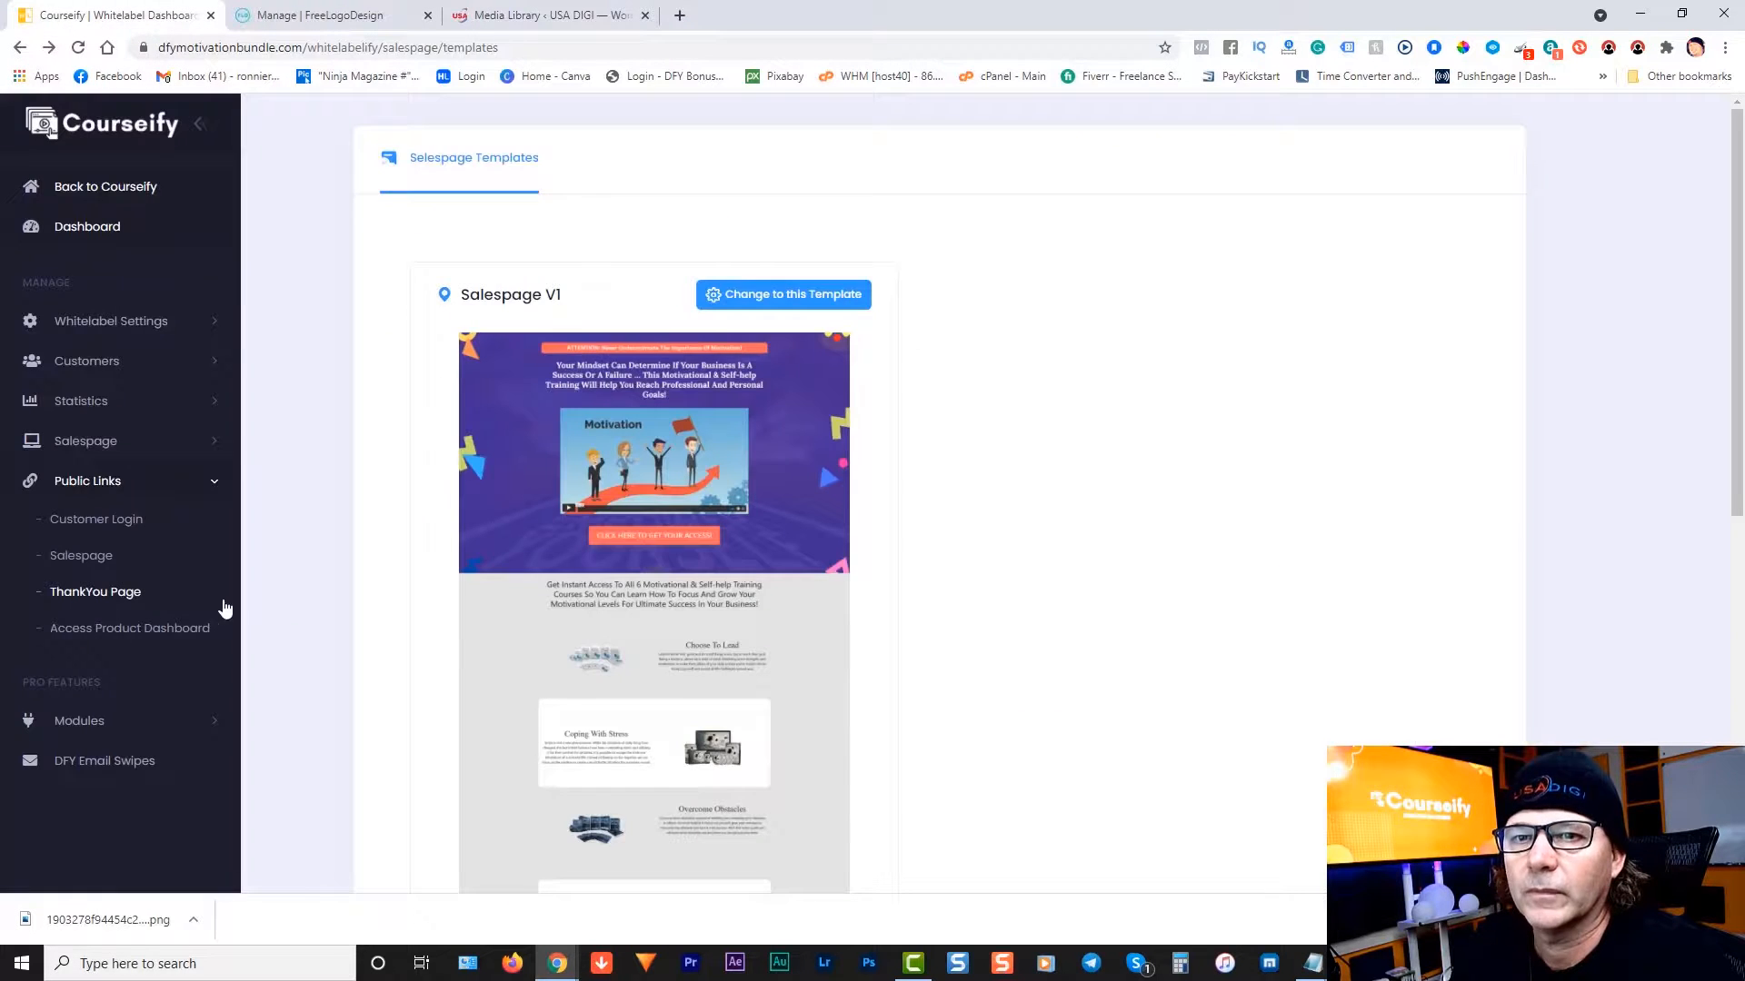
left_click(100, 603)
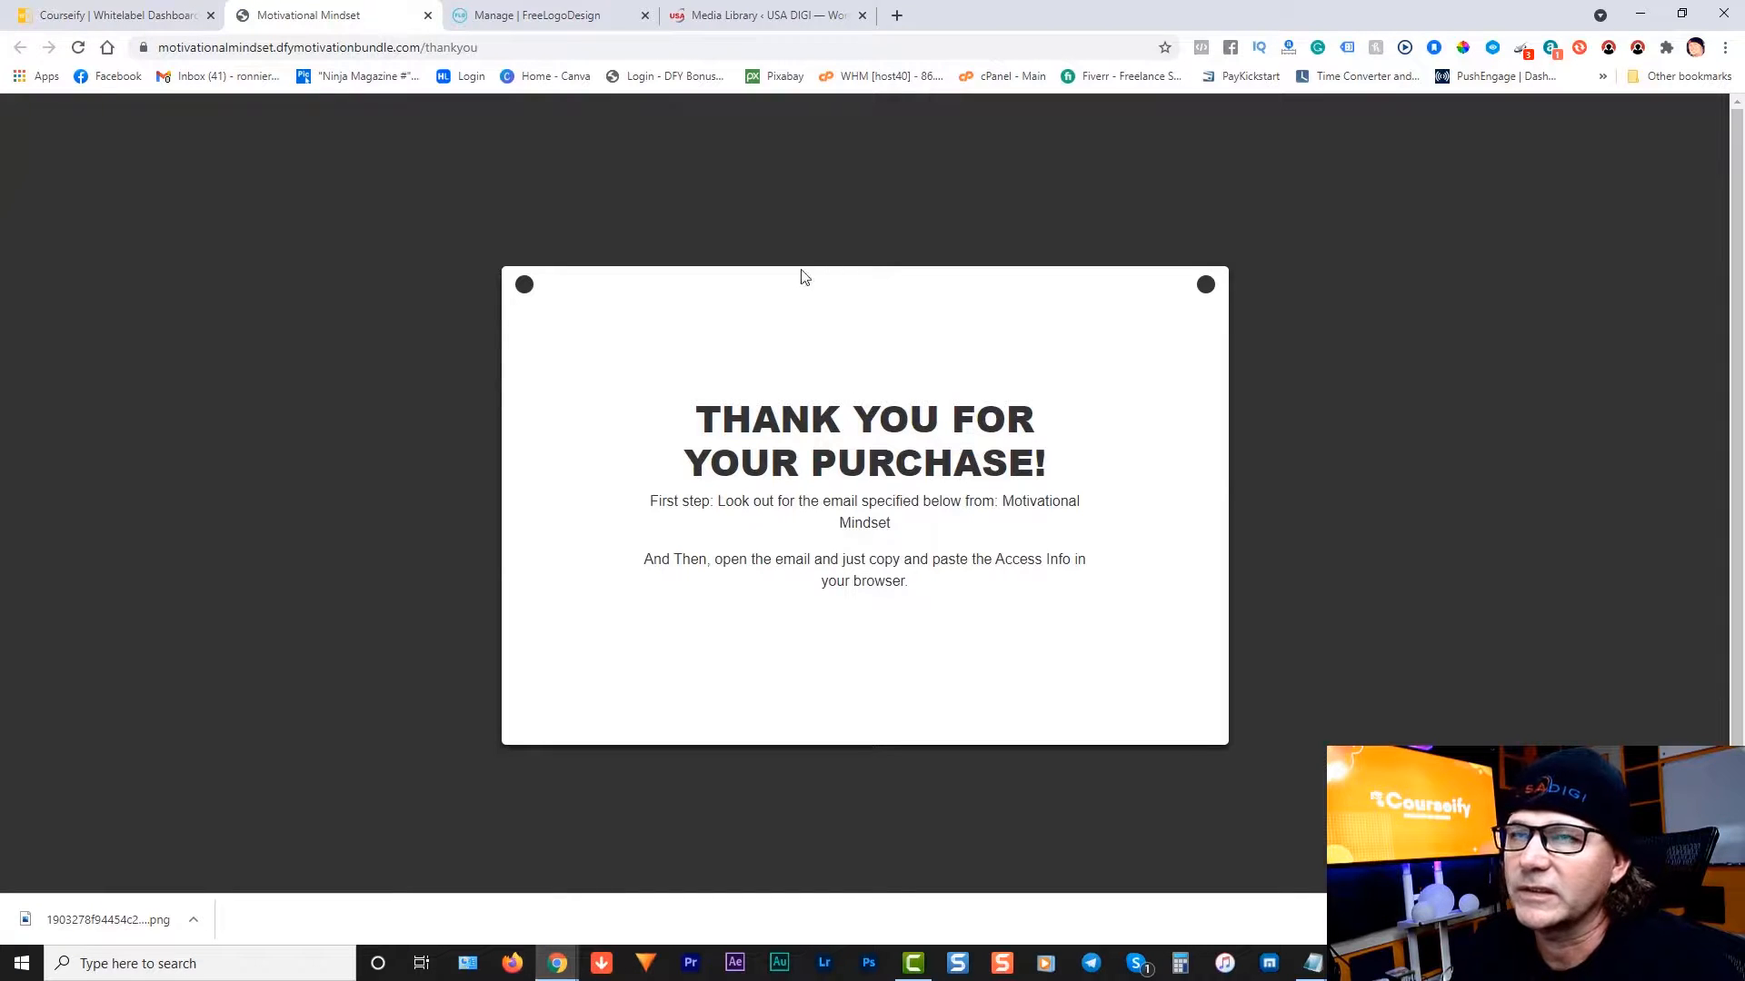
left_click(427, 15)
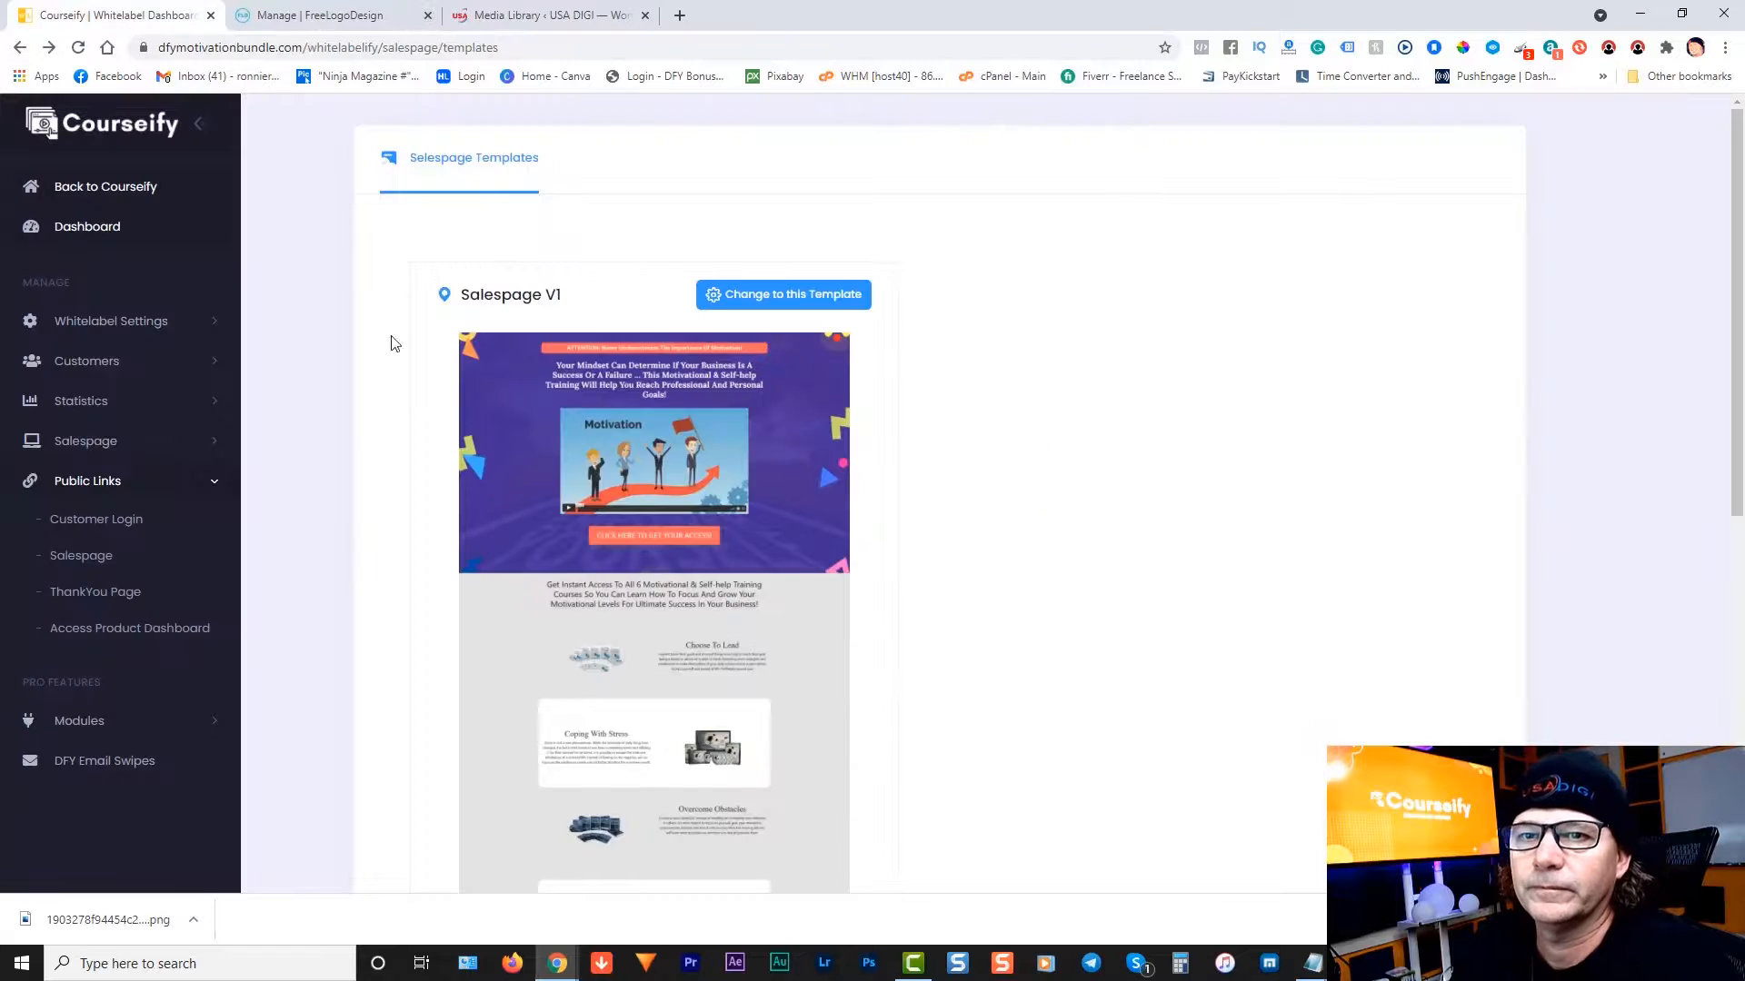
left_click(81, 562)
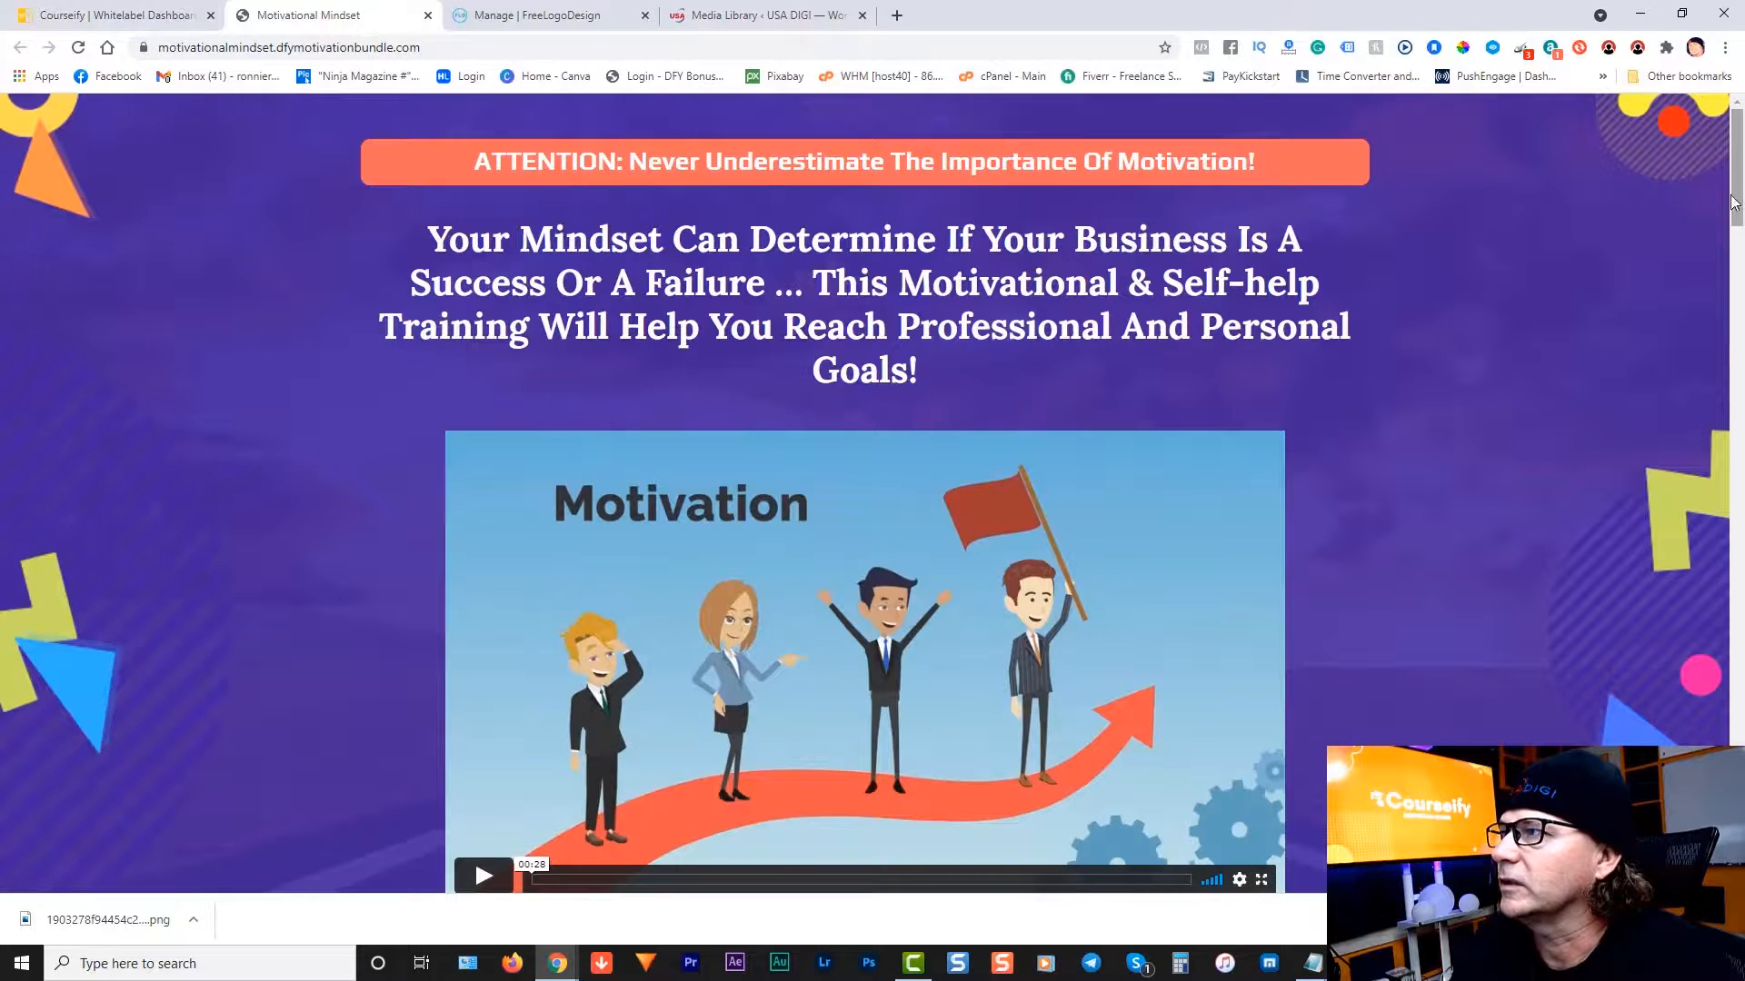
mouse_move(1726, 200)
left_mouse_down()
mouse_move(1726, 727)
mouse_move(1713, 168)
left_mouse_up()
left_click(428, 15)
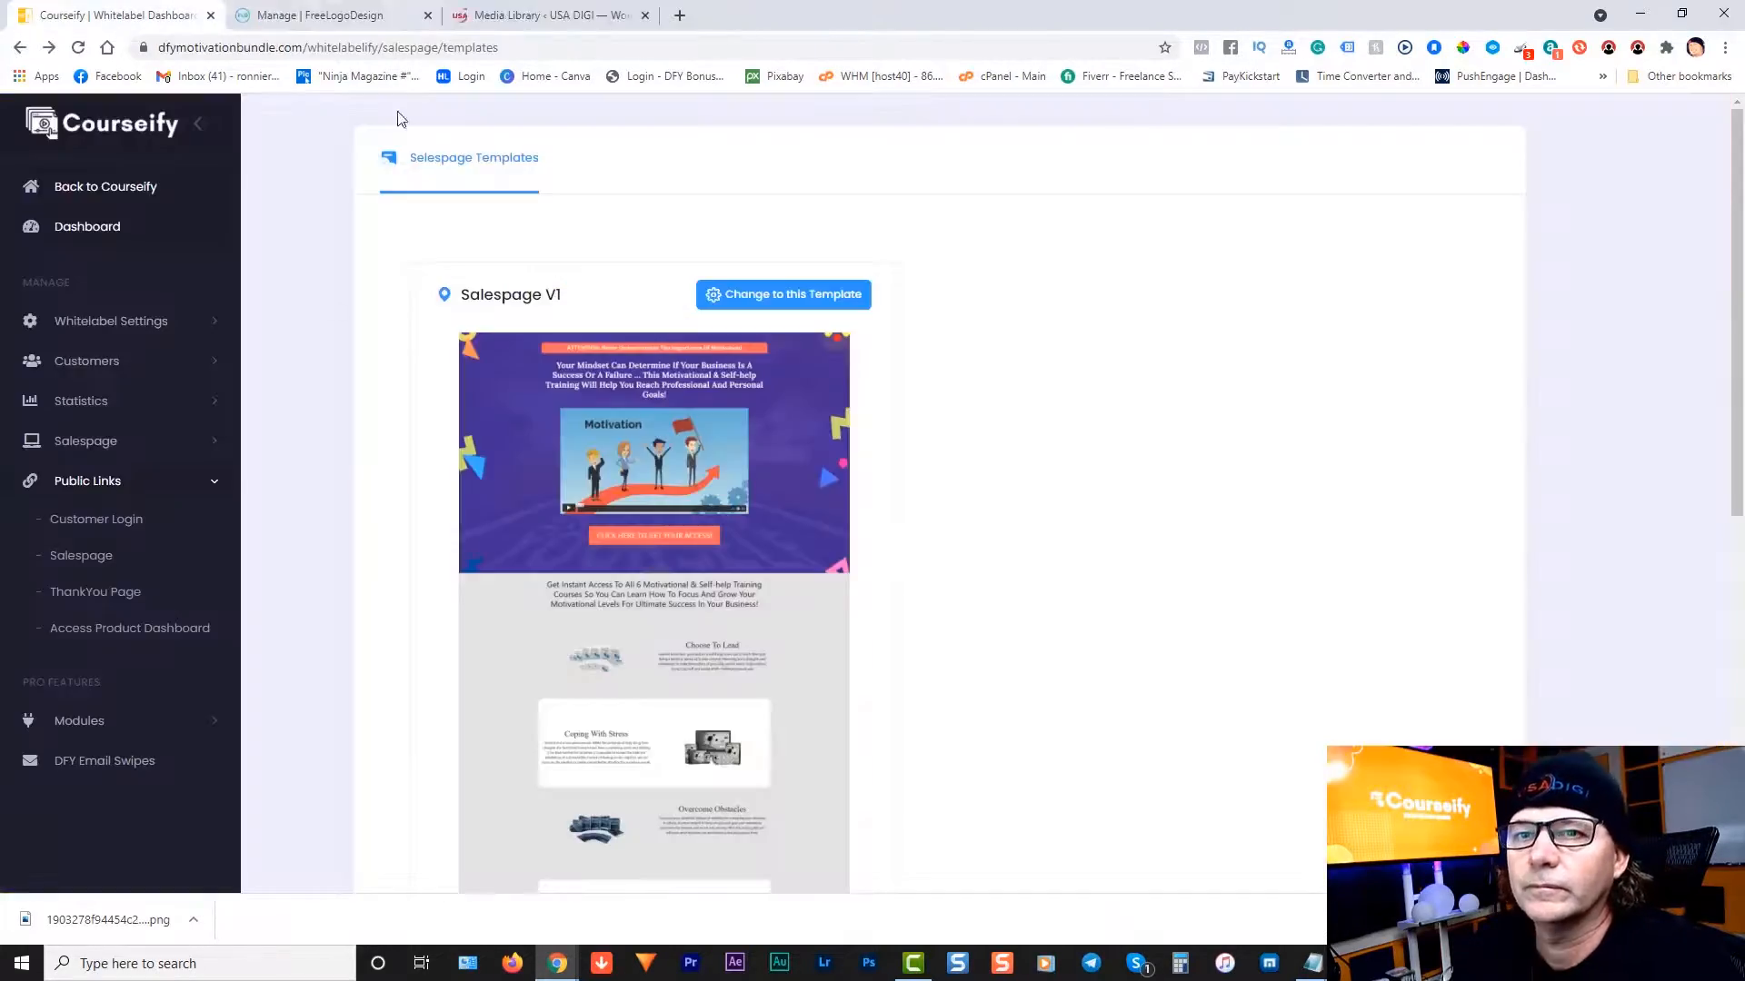
Step: Preview the customer login page and its course list, then close that tab
left_click(91, 519)
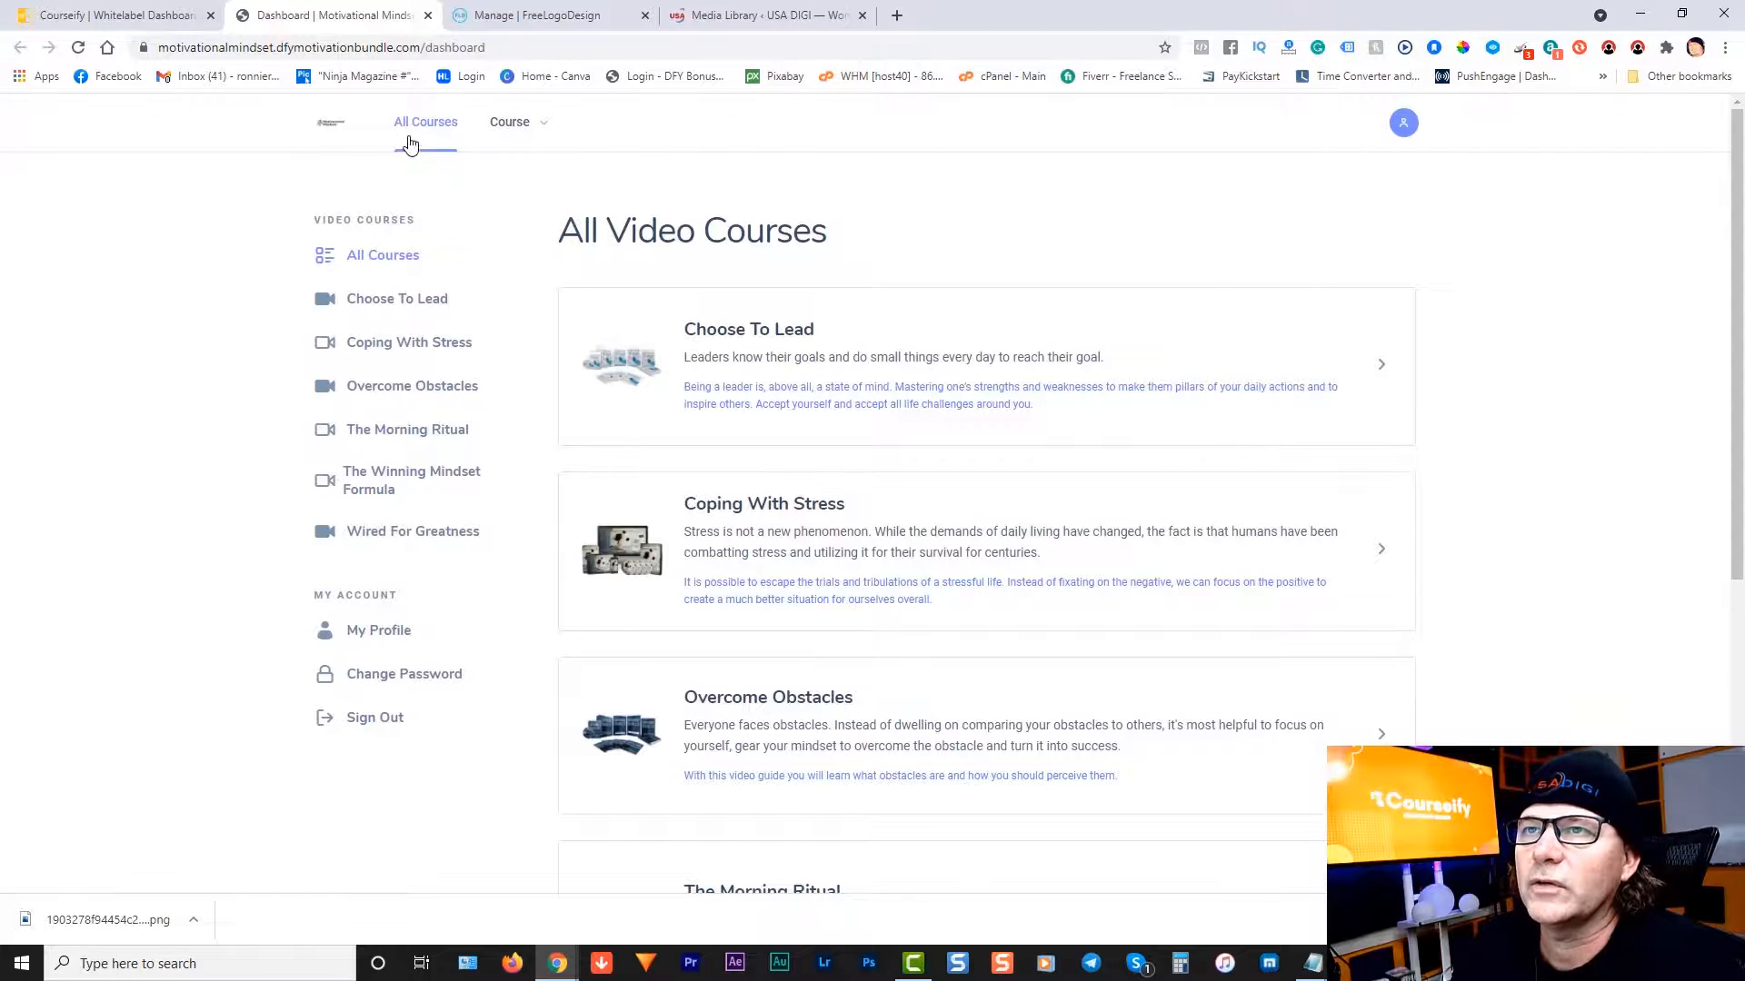
left_click(513, 129)
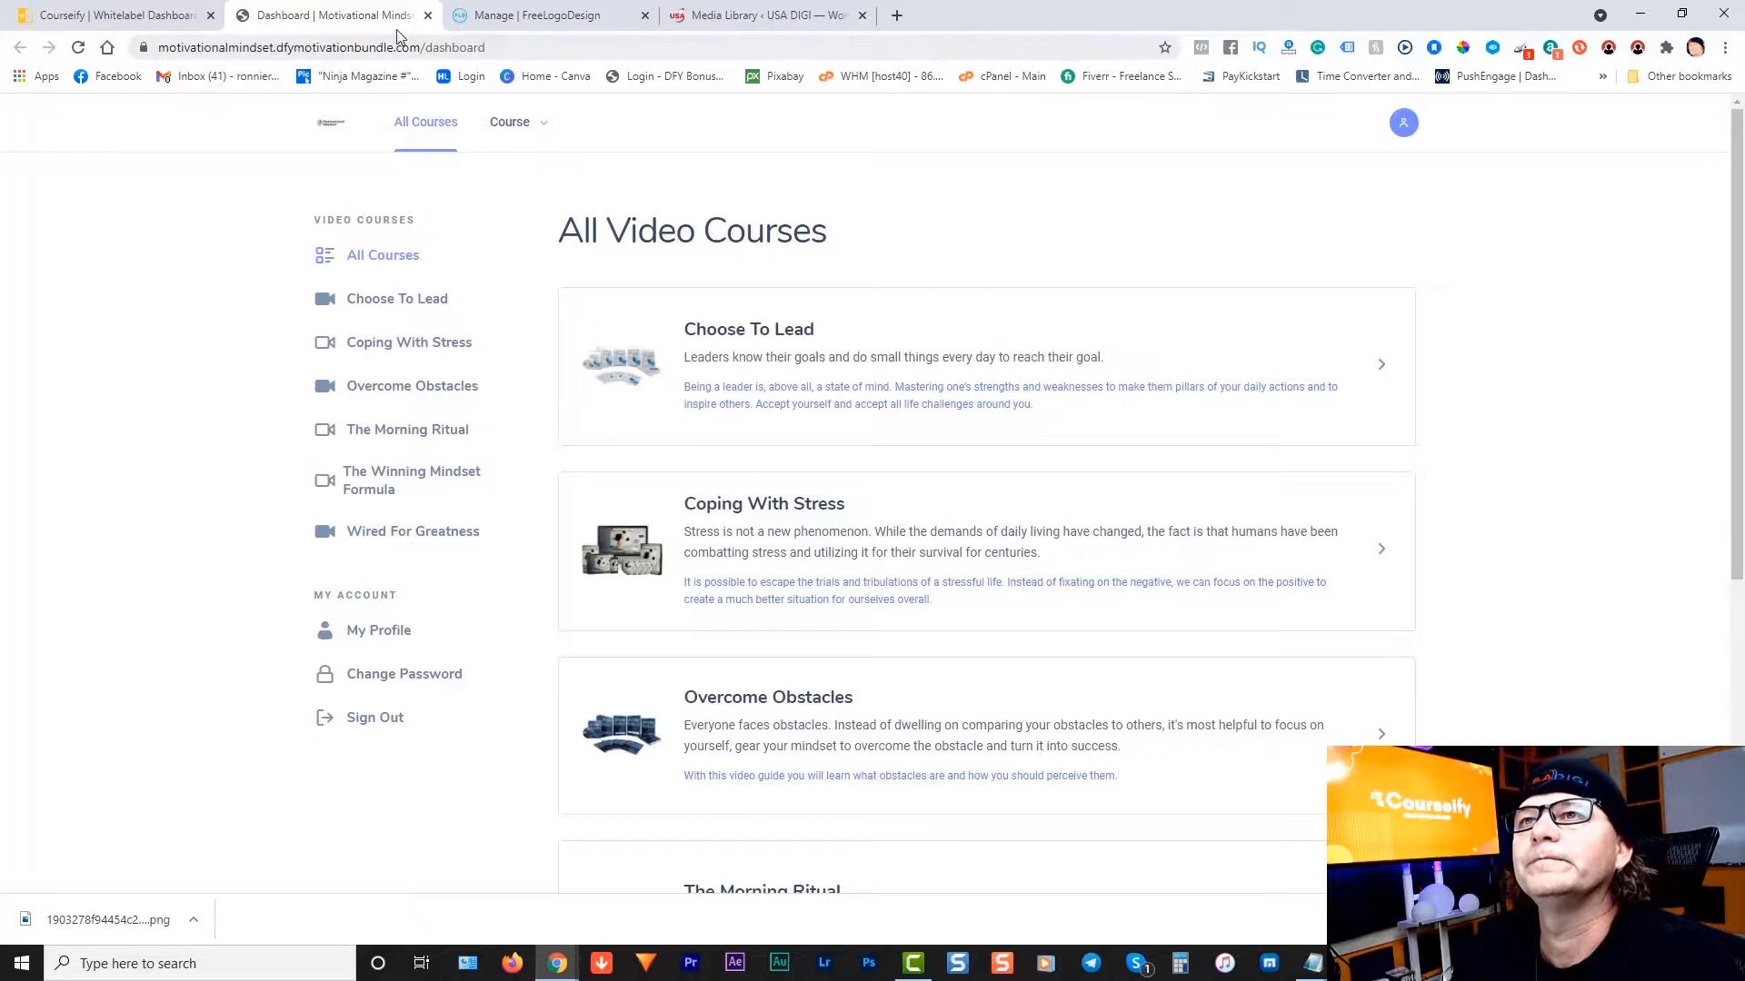
left_click(428, 15)
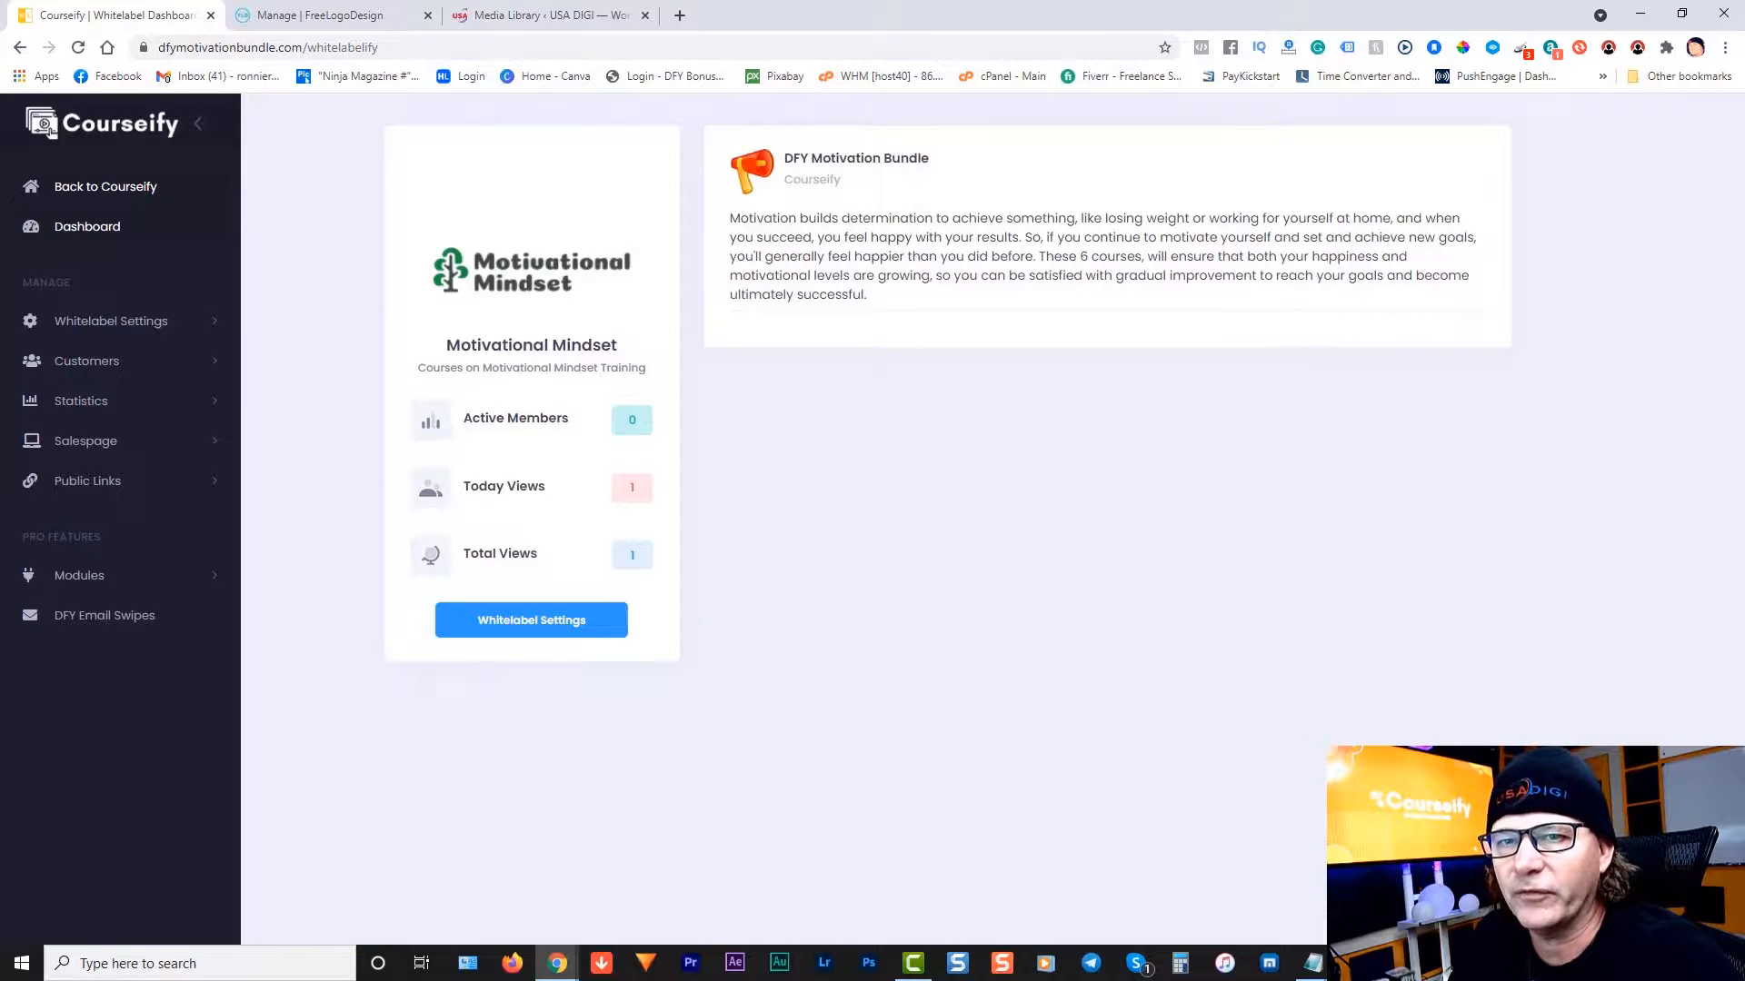
Step: Return from the whitelabel admin to the main Courseify dashboard's General Report
left_click(173, 586)
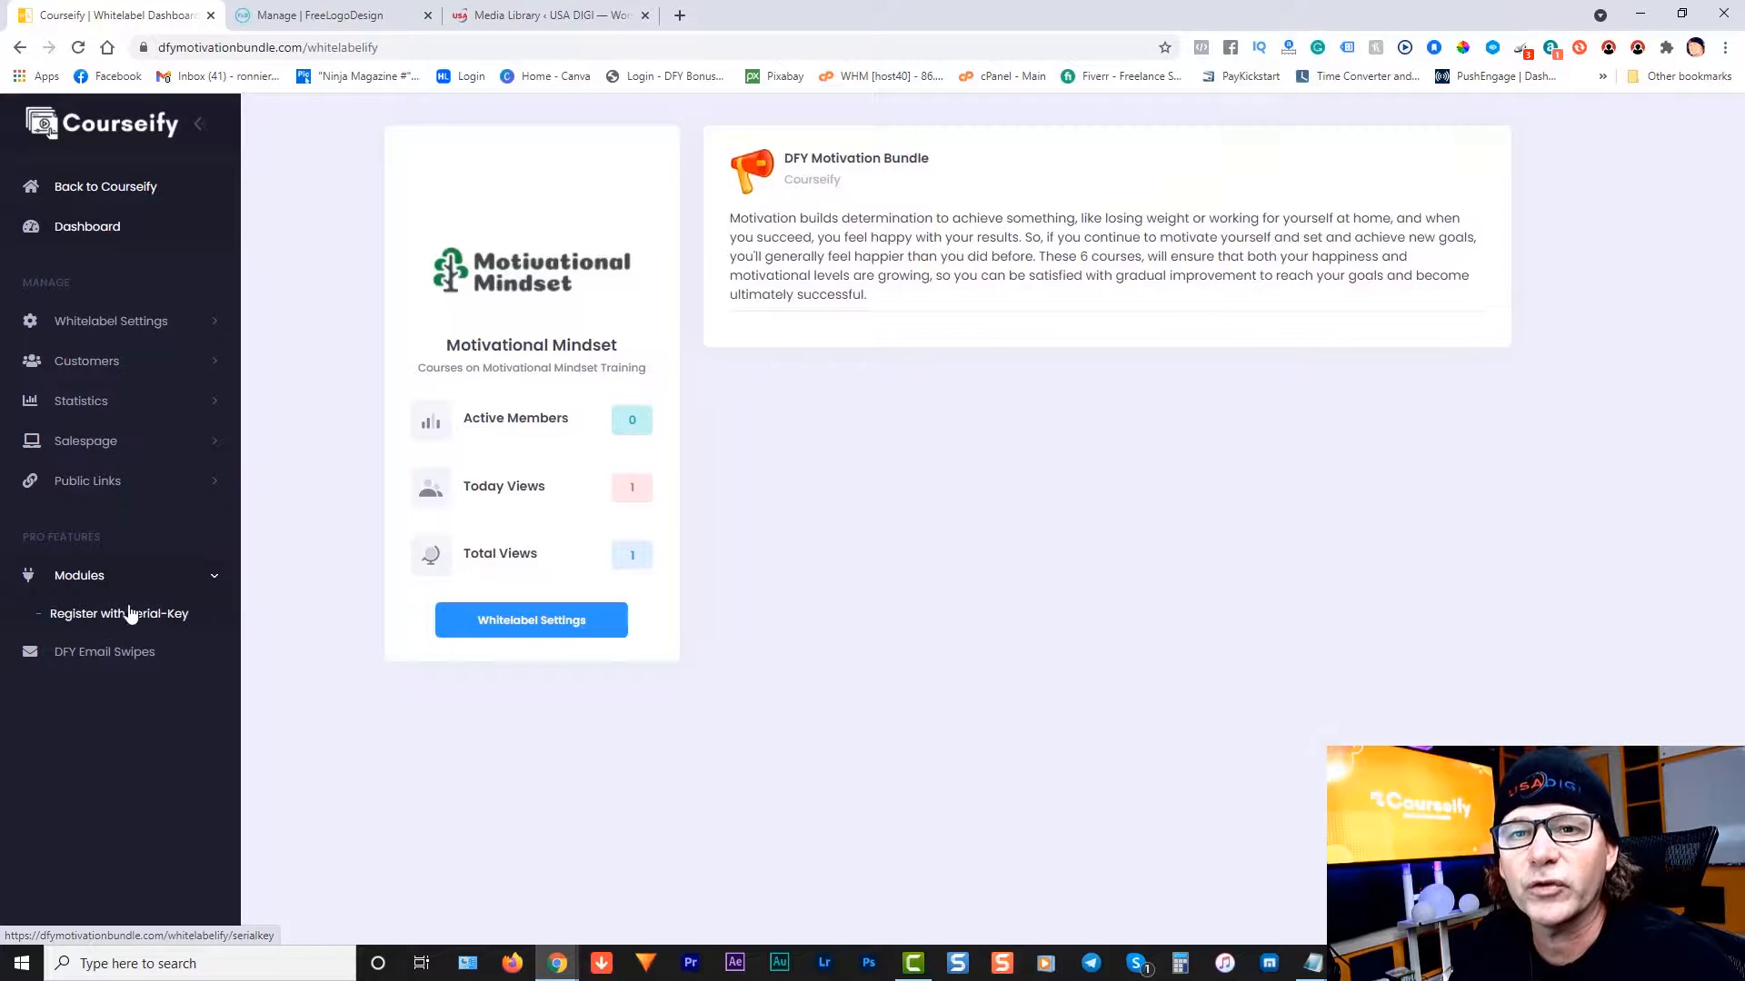
left_click(218, 580)
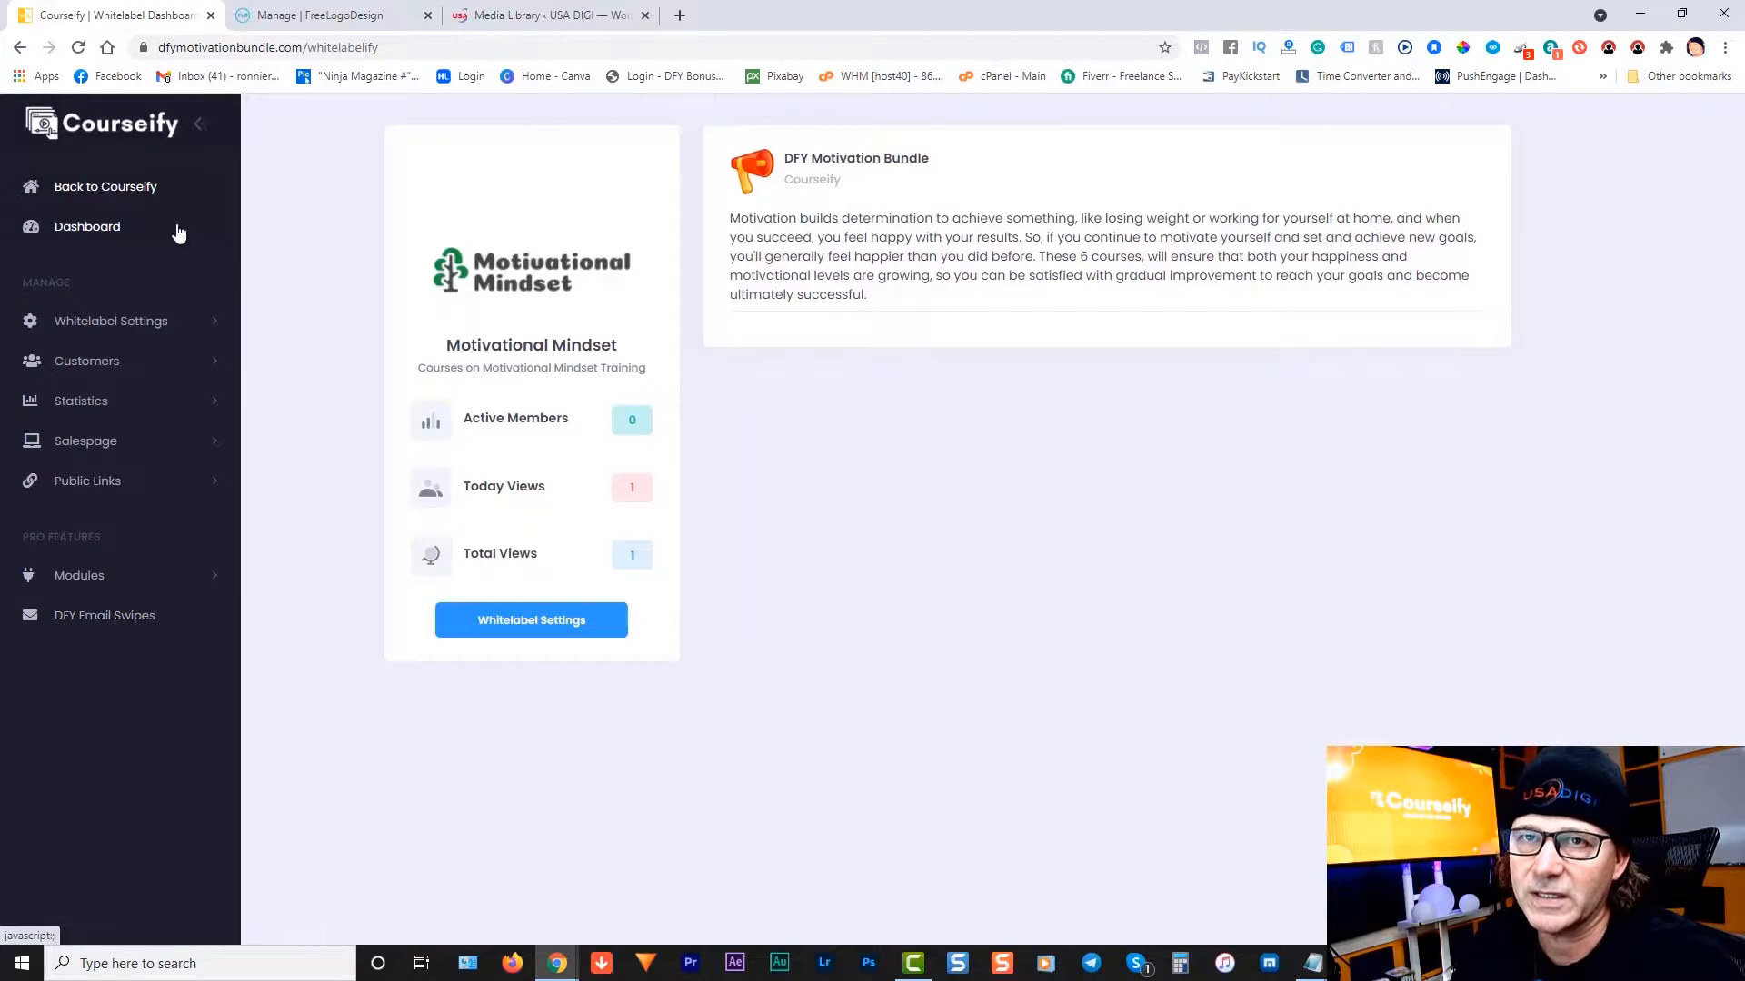
left_click(114, 195)
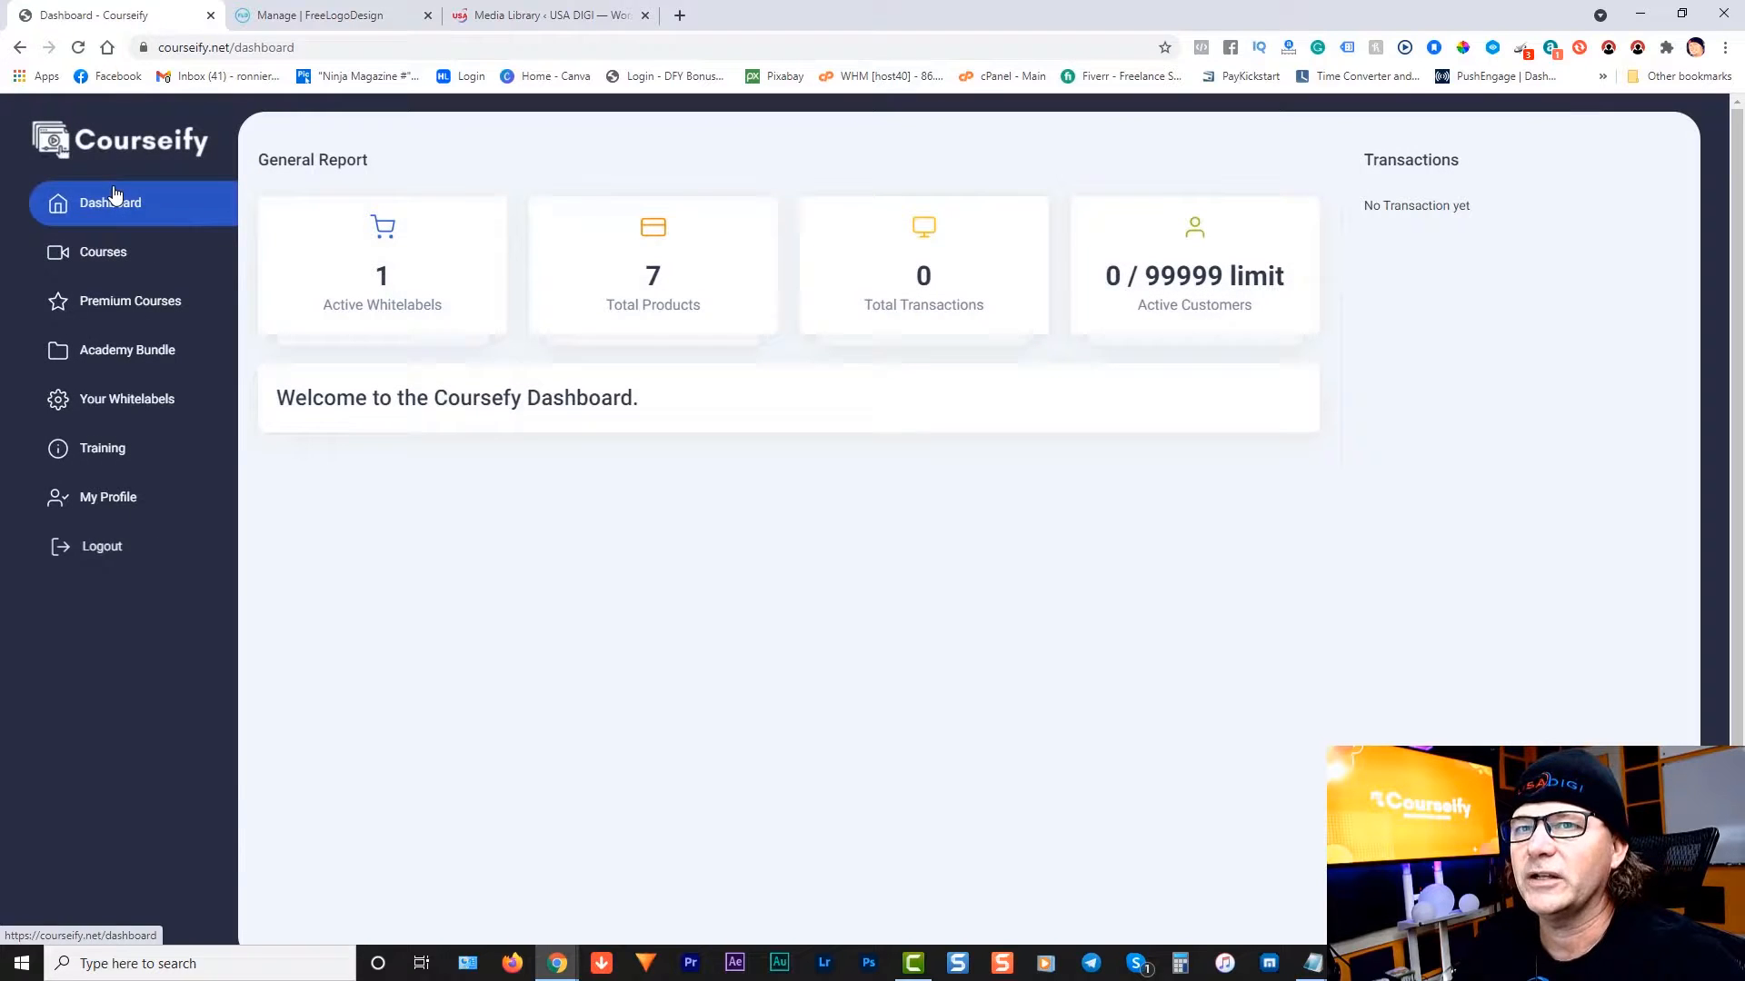
Step: From Courses, open Manage your Whitelabel on the Motivational Bundle card
left_click(132, 252)
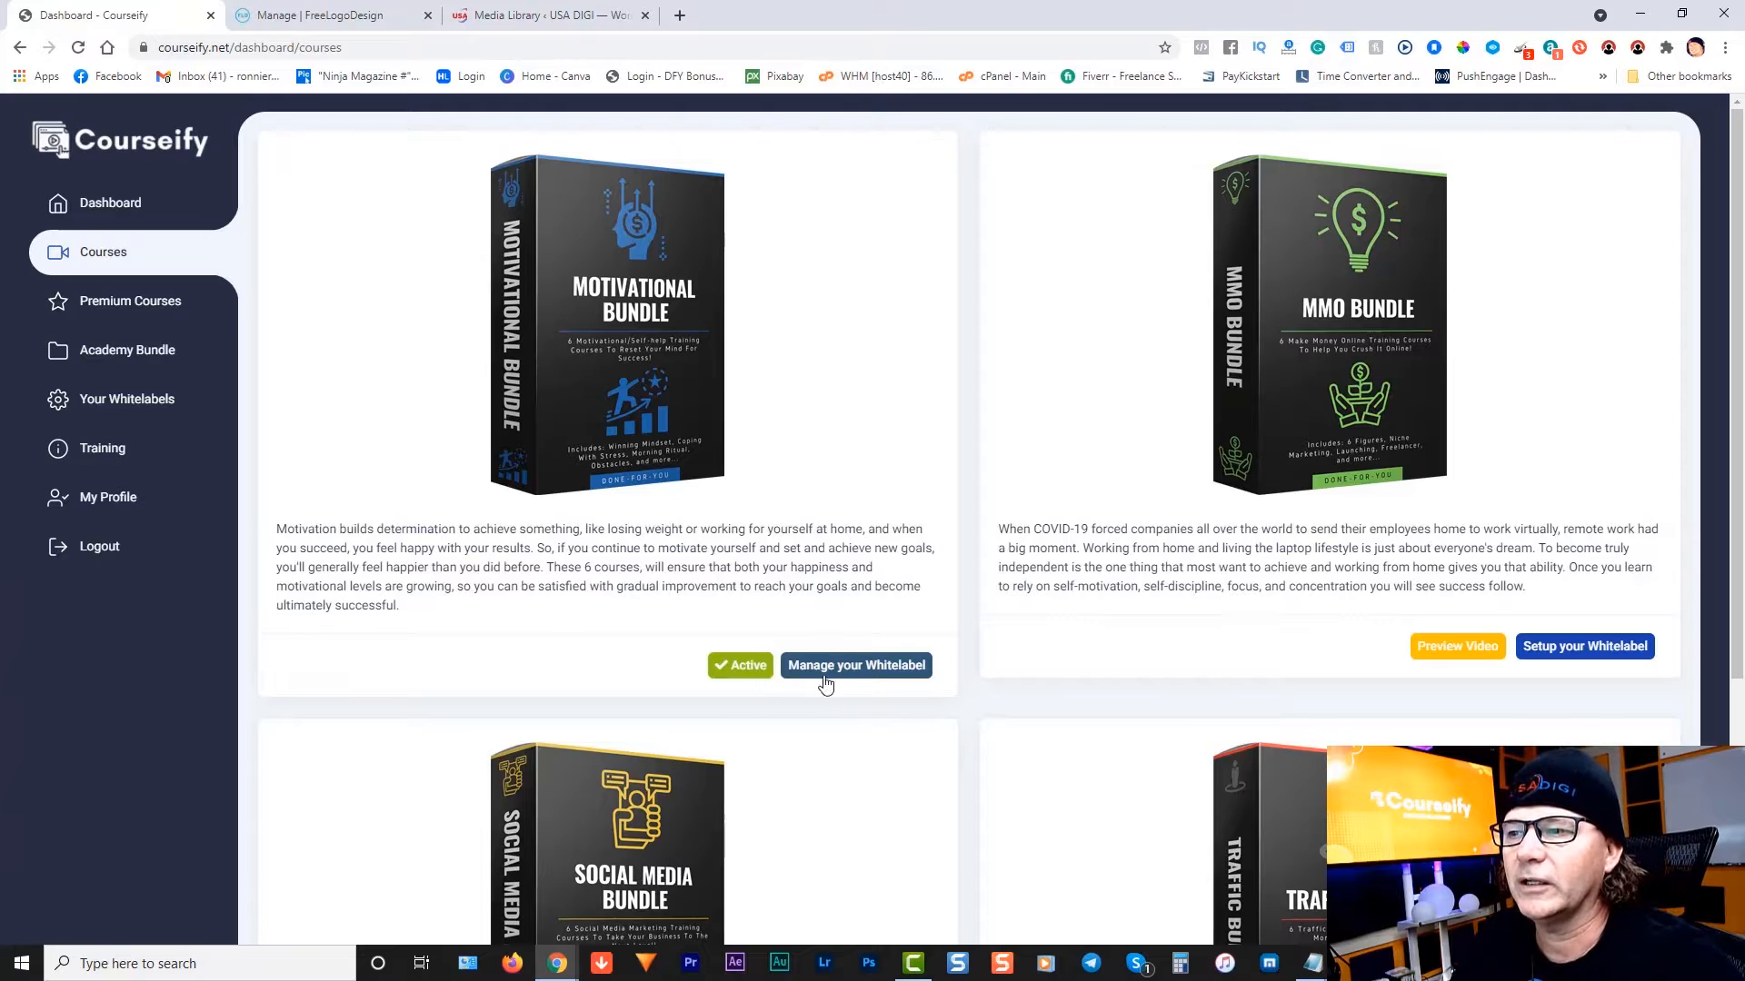
left_click(888, 673)
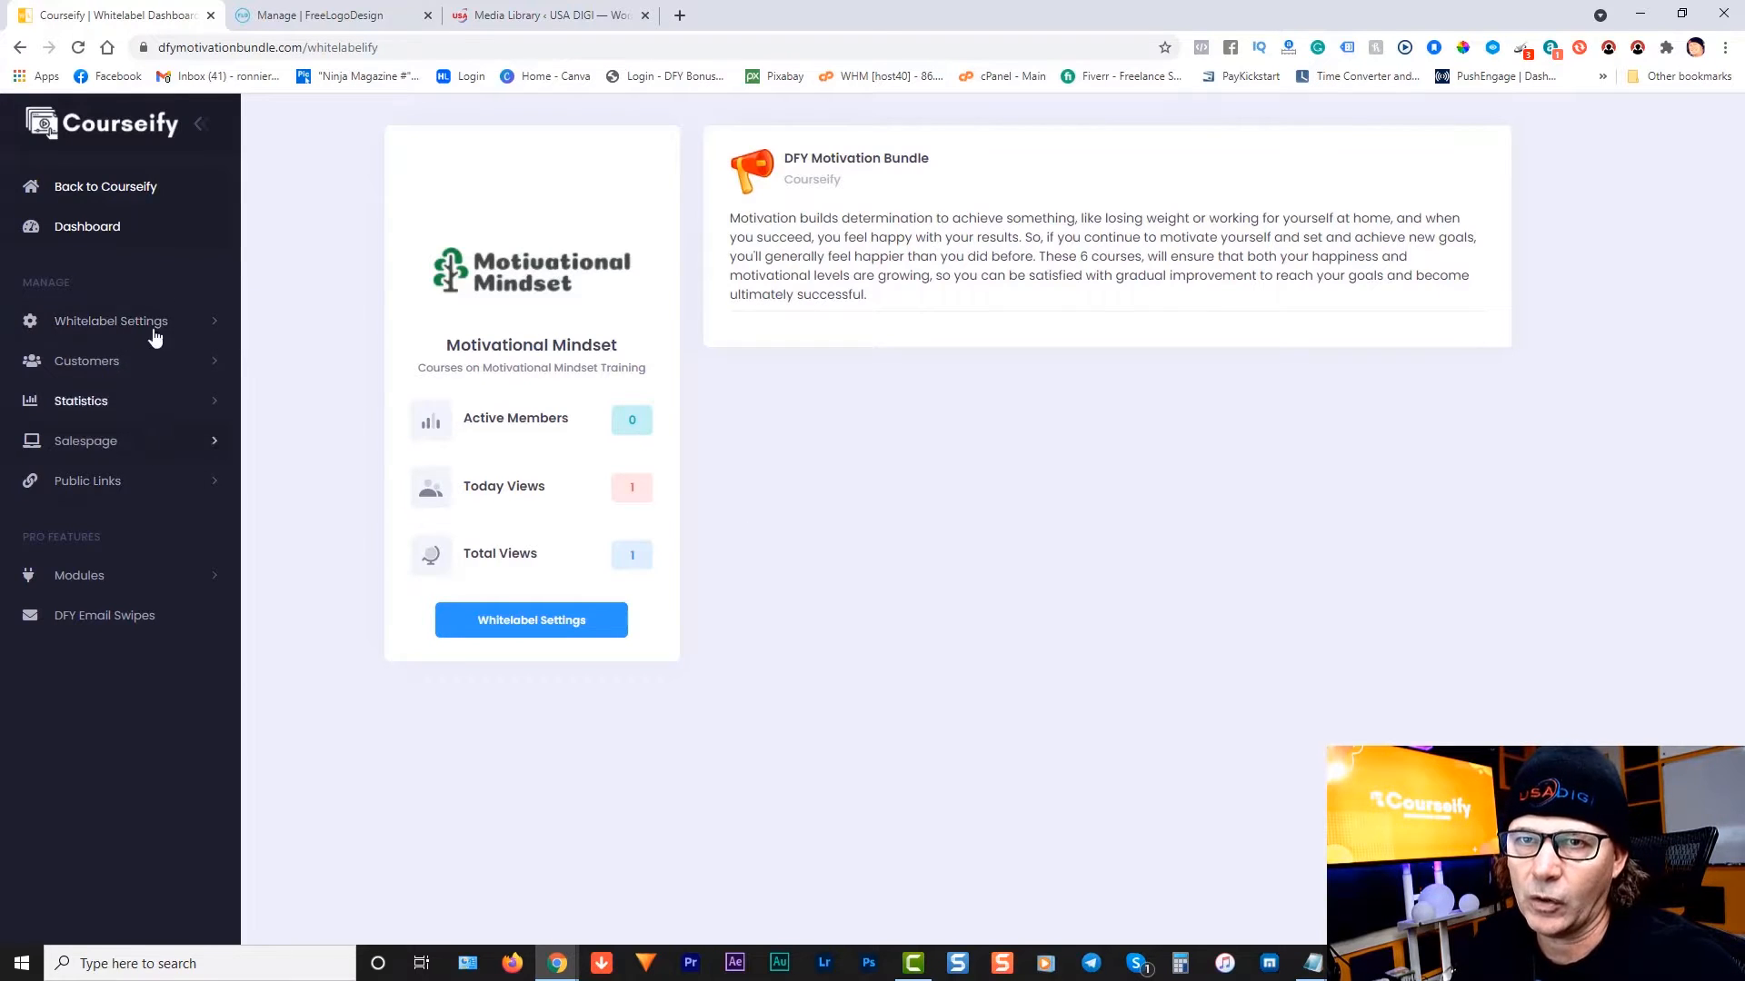
Step: Open the Motivational Mindset Salespage from Public Links in a new tab and select its URL
left_click(88, 482)
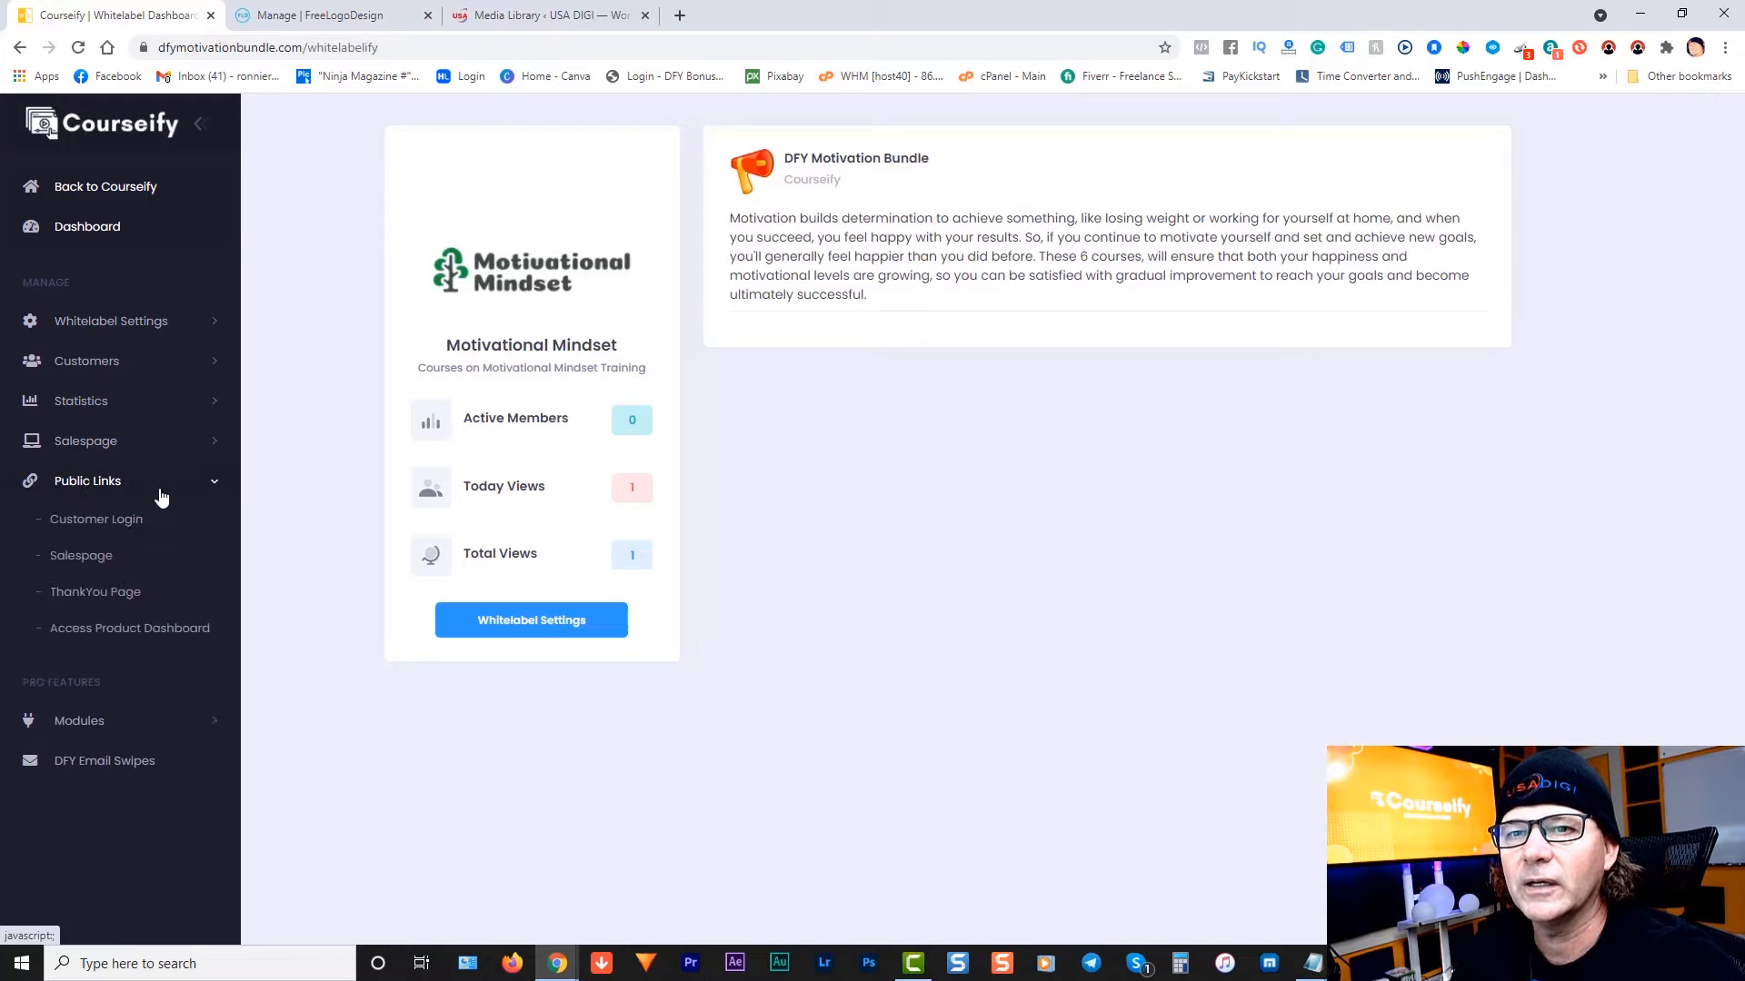
left_click(95, 563)
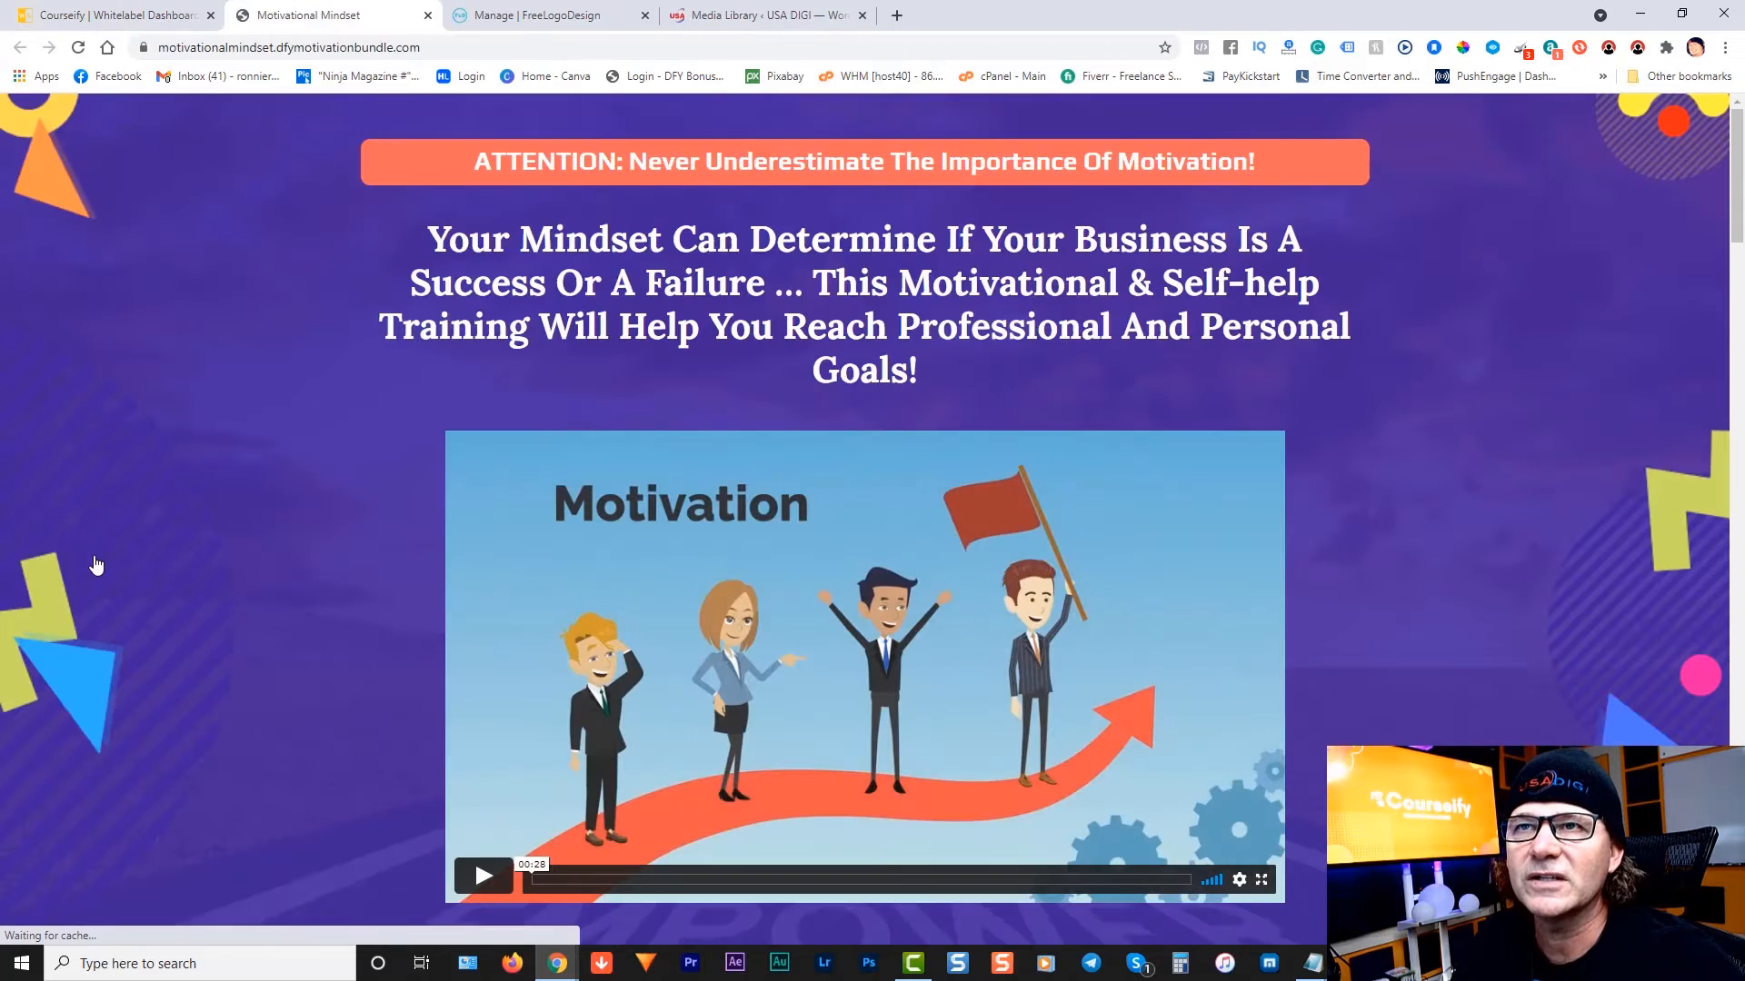
left_click(296, 46)
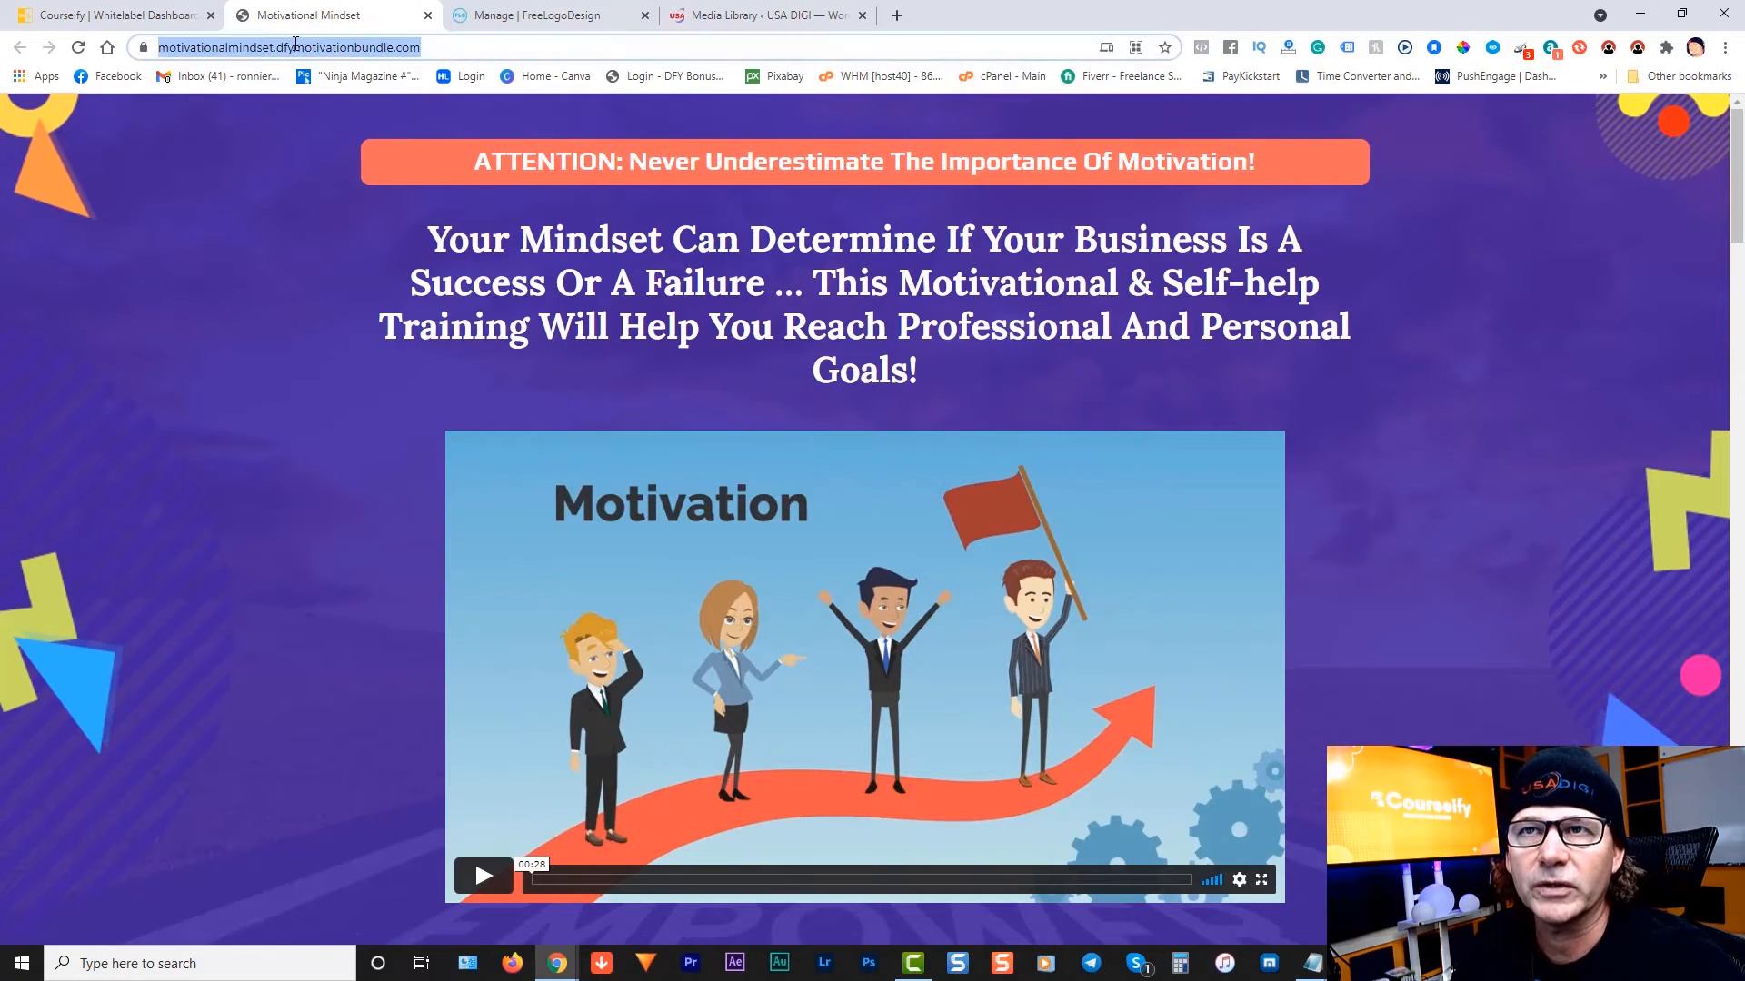